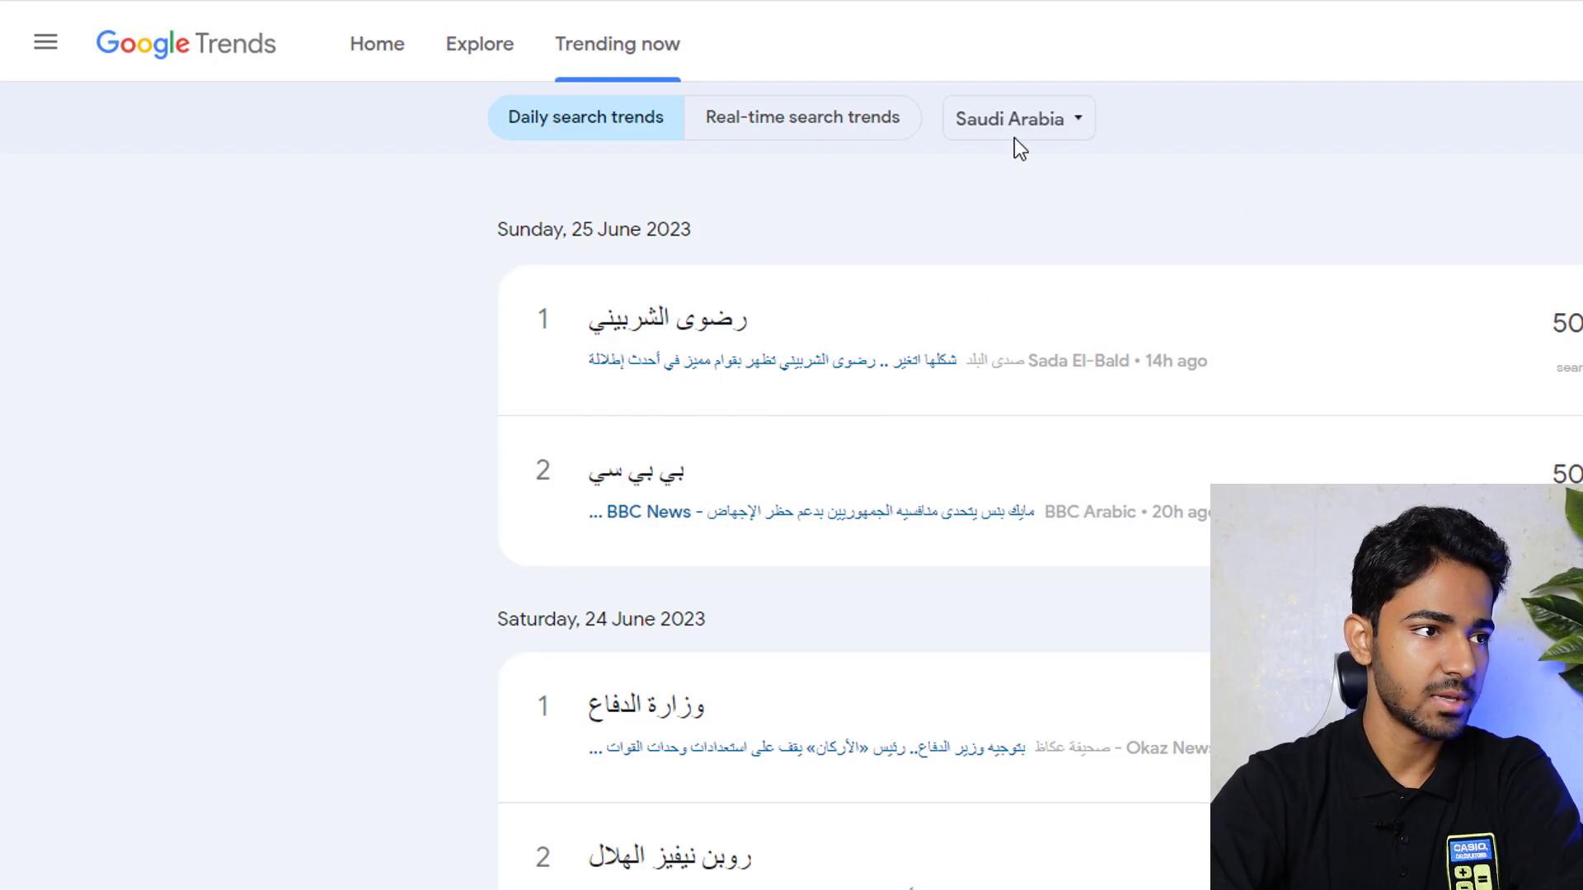
Step: Change the country of the daily search trends to United States
{"action": "left_click", "coordinate": [1026, 134]}
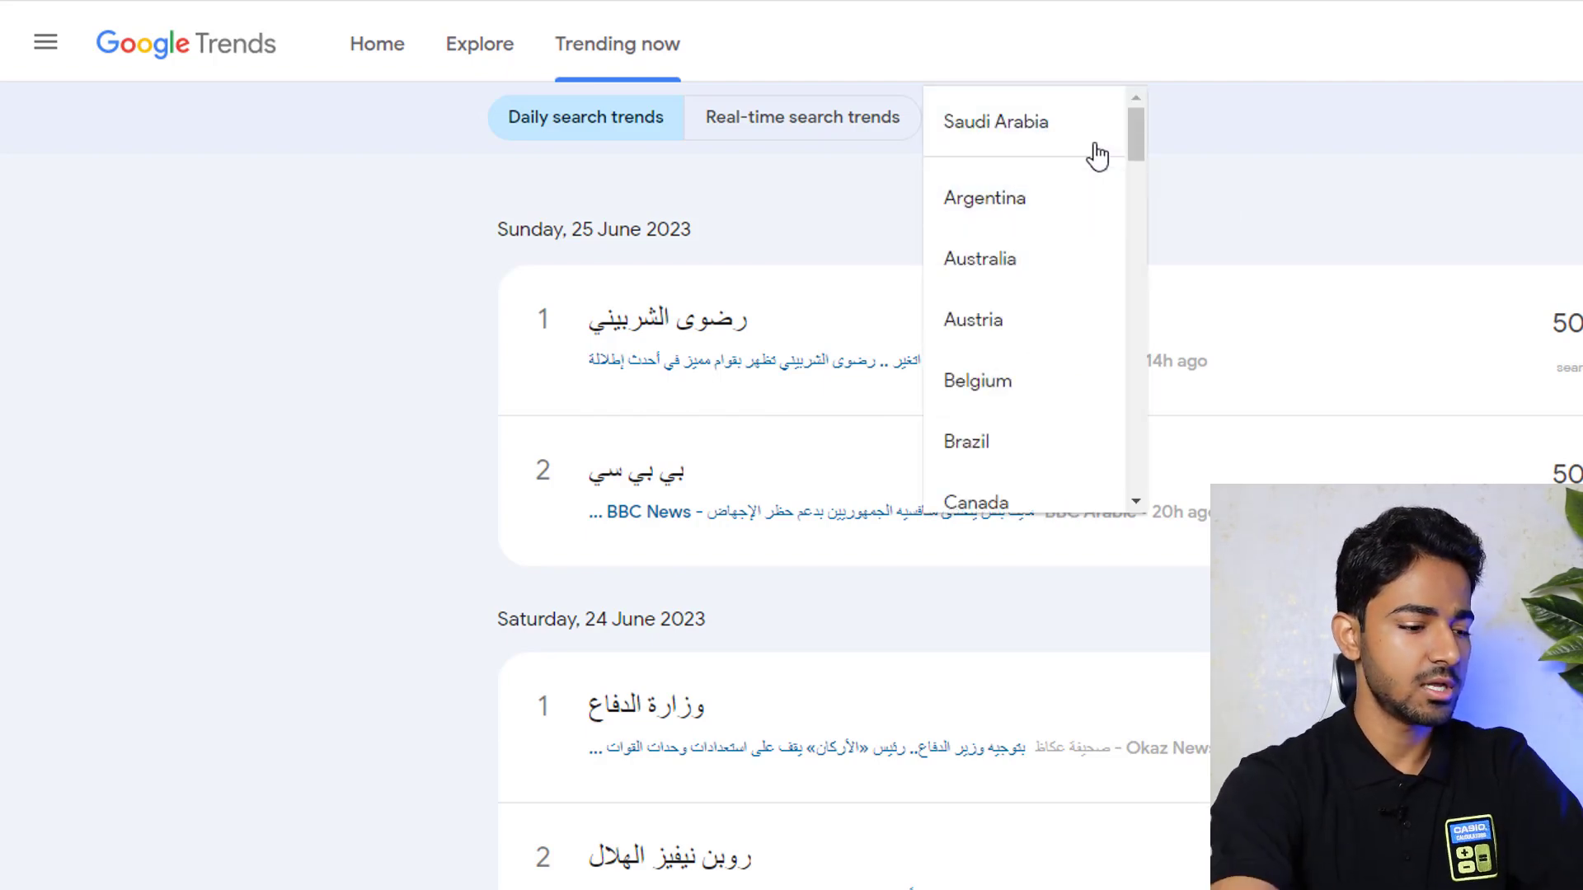
{"action": "scroll", "coordinate": [1096, 156], "scroll_direction": "down", "scroll_amount": 15}
{"action": "key", "text": "Down"}
{"action": "key", "text": "Down"}
{"action": "key", "text": "Return"}
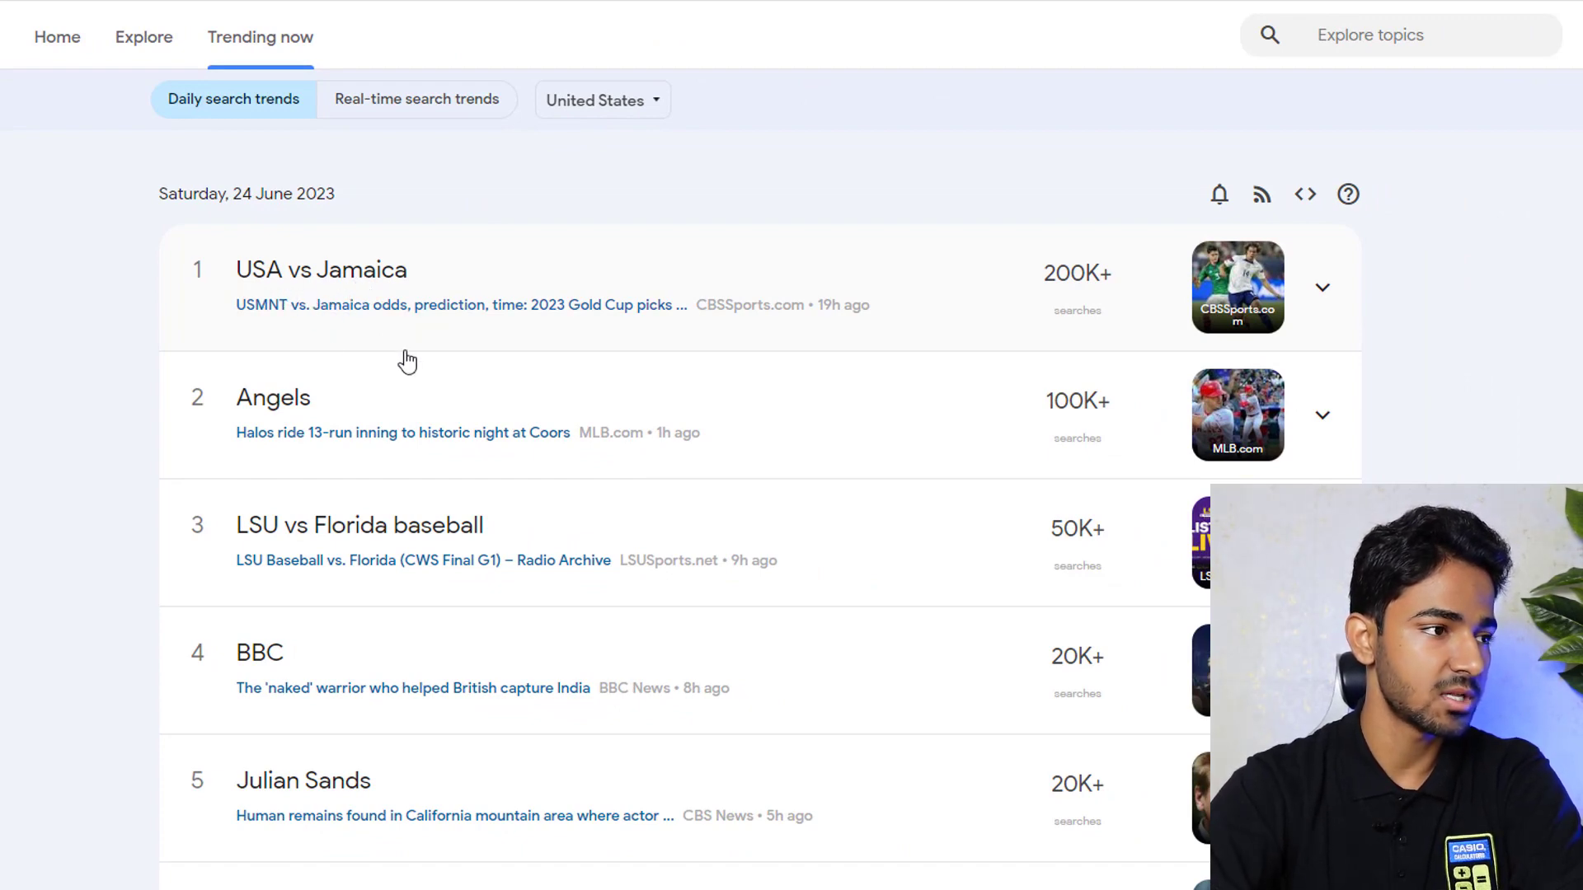
Step: Switch to the real-time search trends and filter them by the Sports category
{"action": "left_click", "coordinate": [387, 116]}
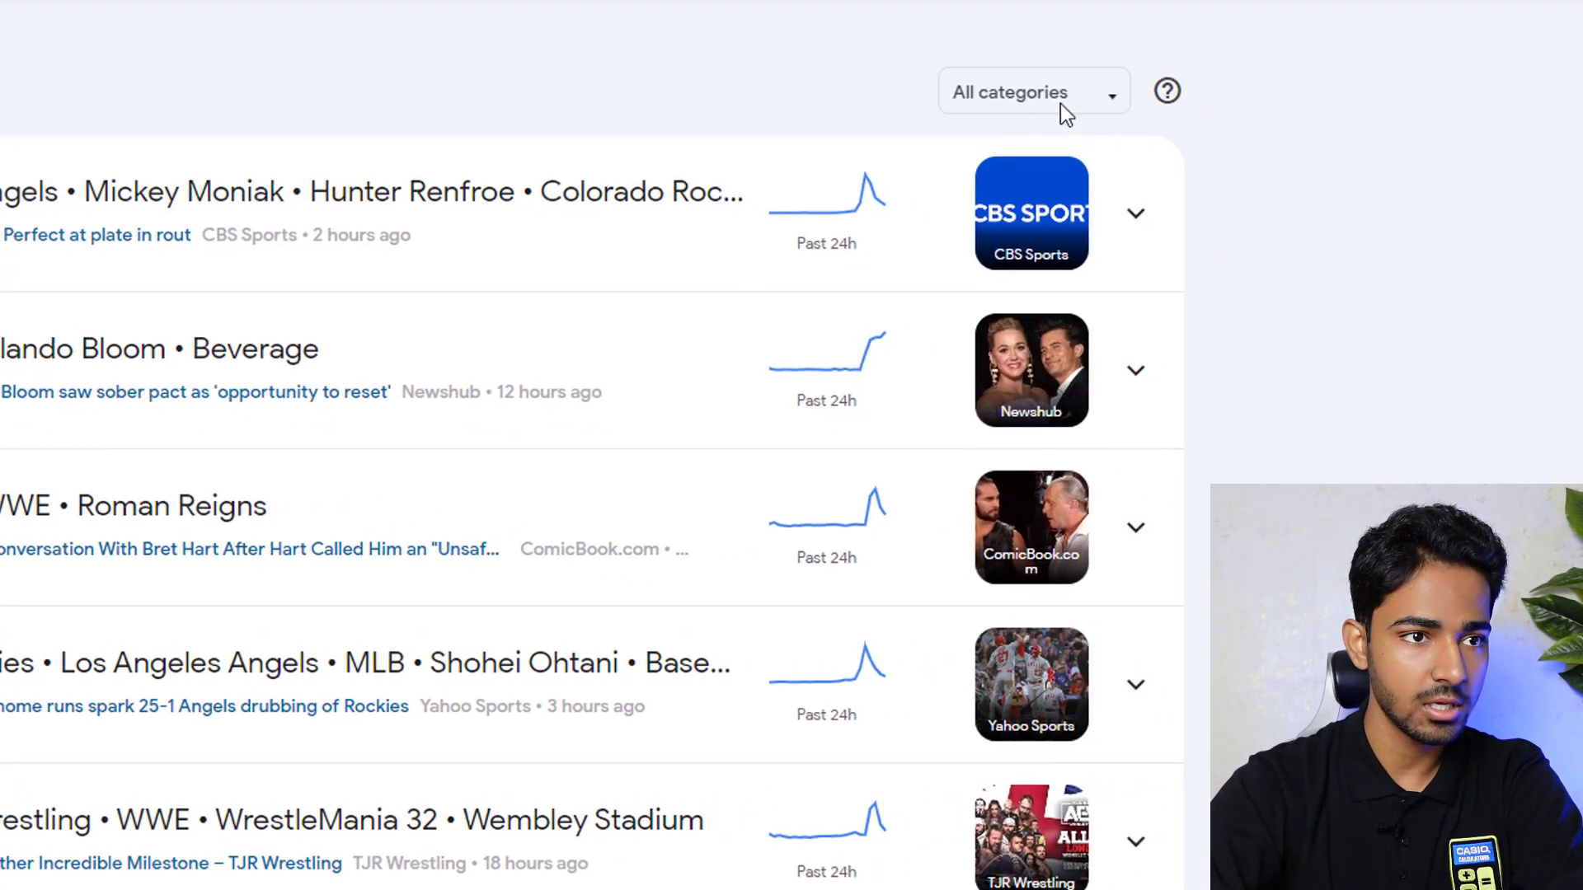
{"action": "left_click", "coordinate": [1056, 93]}
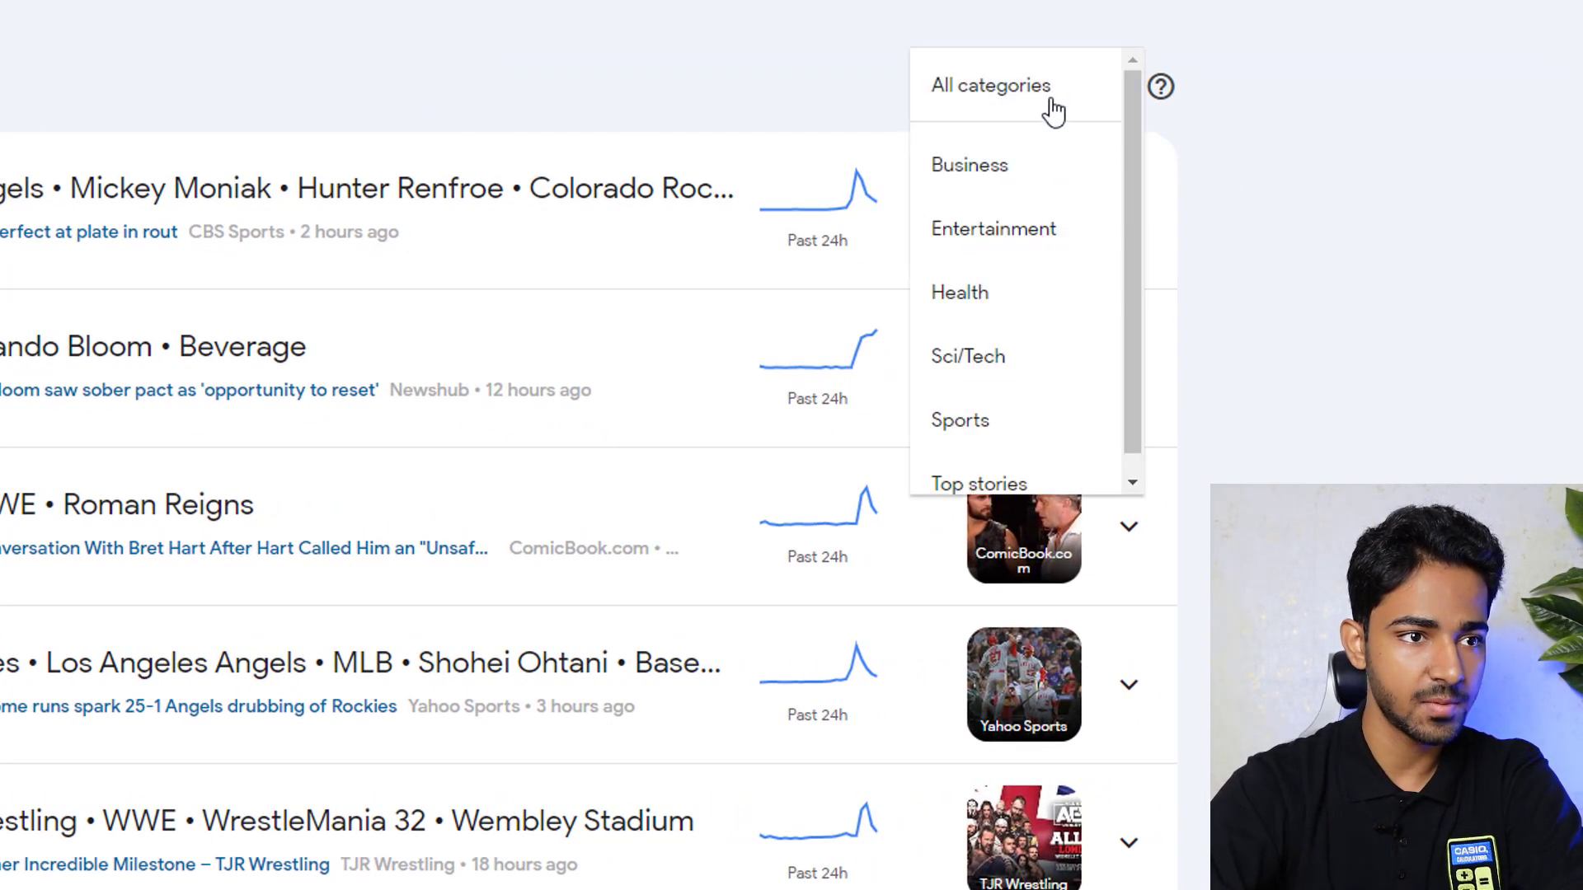
{"action": "scroll", "coordinate": [1027, 247], "scroll_direction": "down", "scroll_amount": 1}
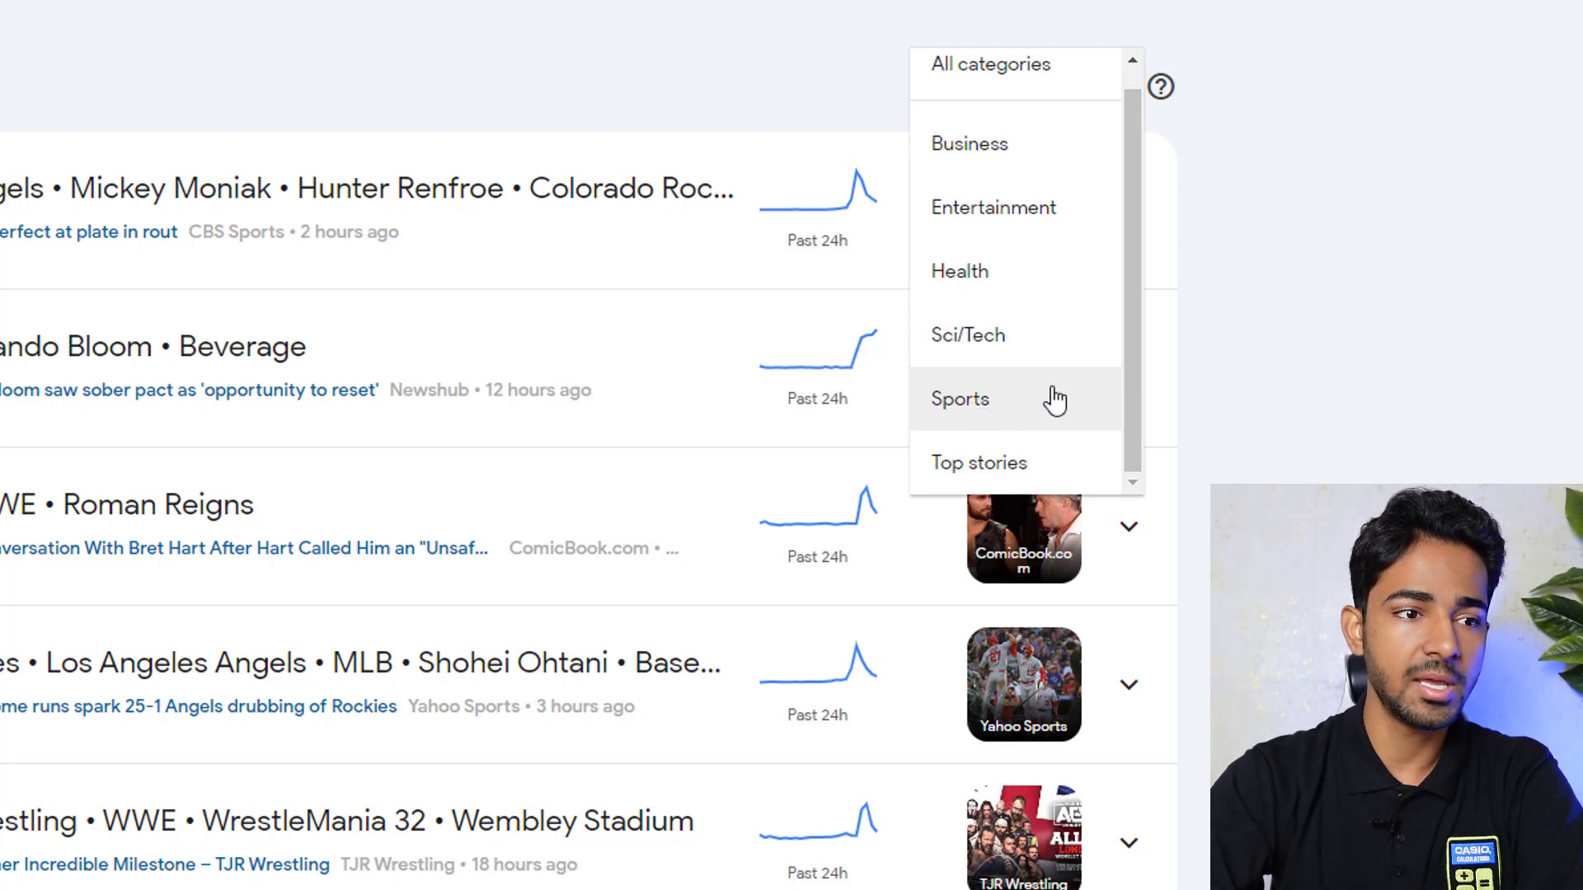
{"action": "left_click", "coordinate": [998, 404]}
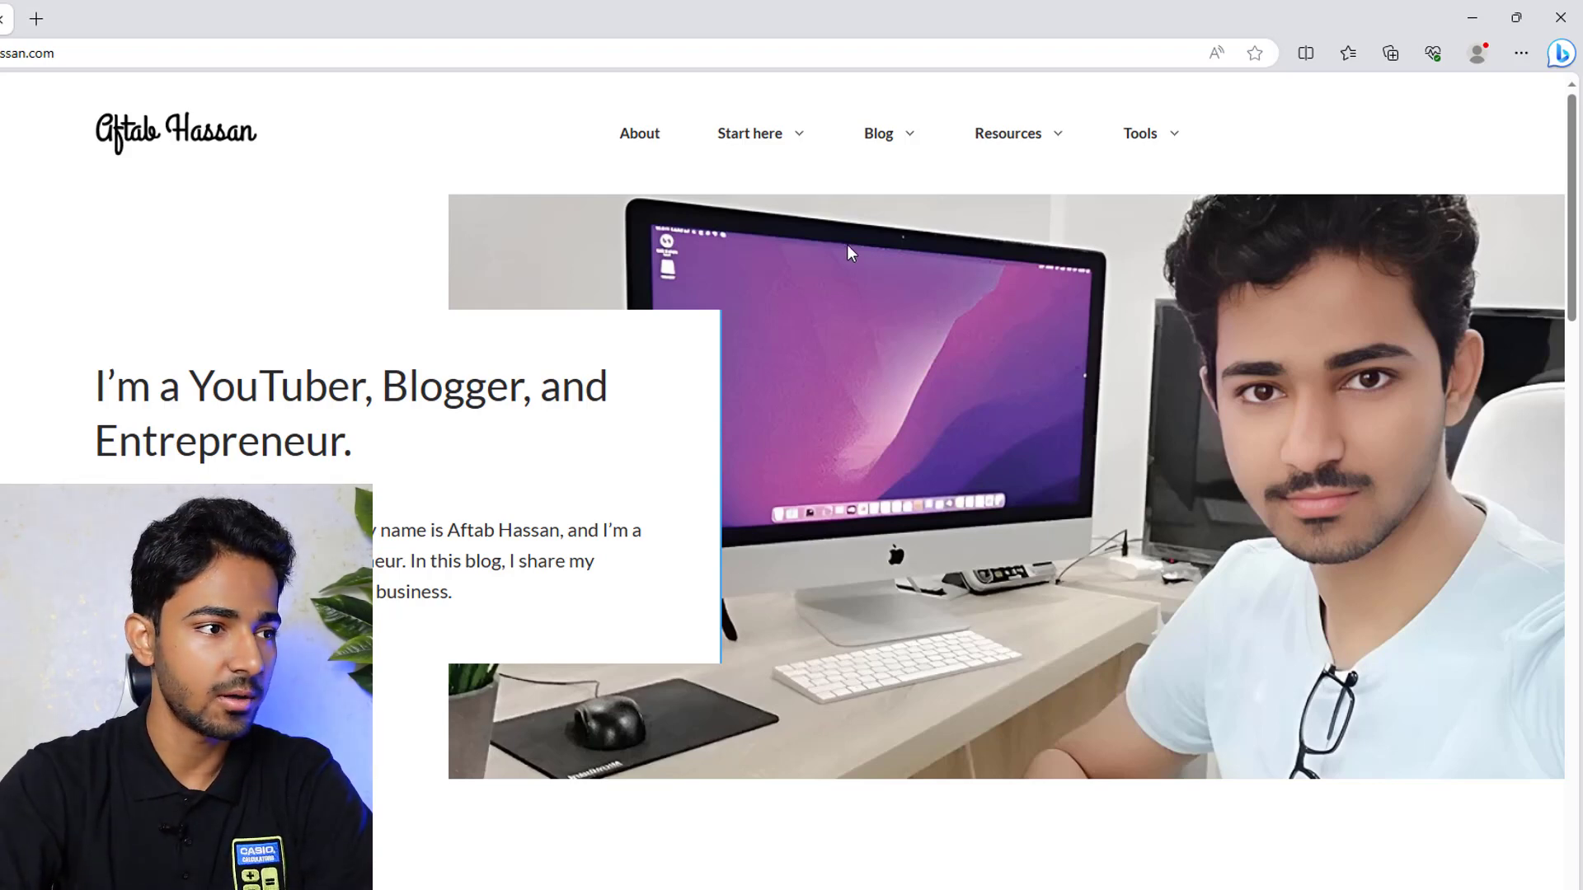
Step: Open the Words Counter Tool on the blog website and read its introduction
{"action": "mouse_move", "coordinate": [1172, 153]}
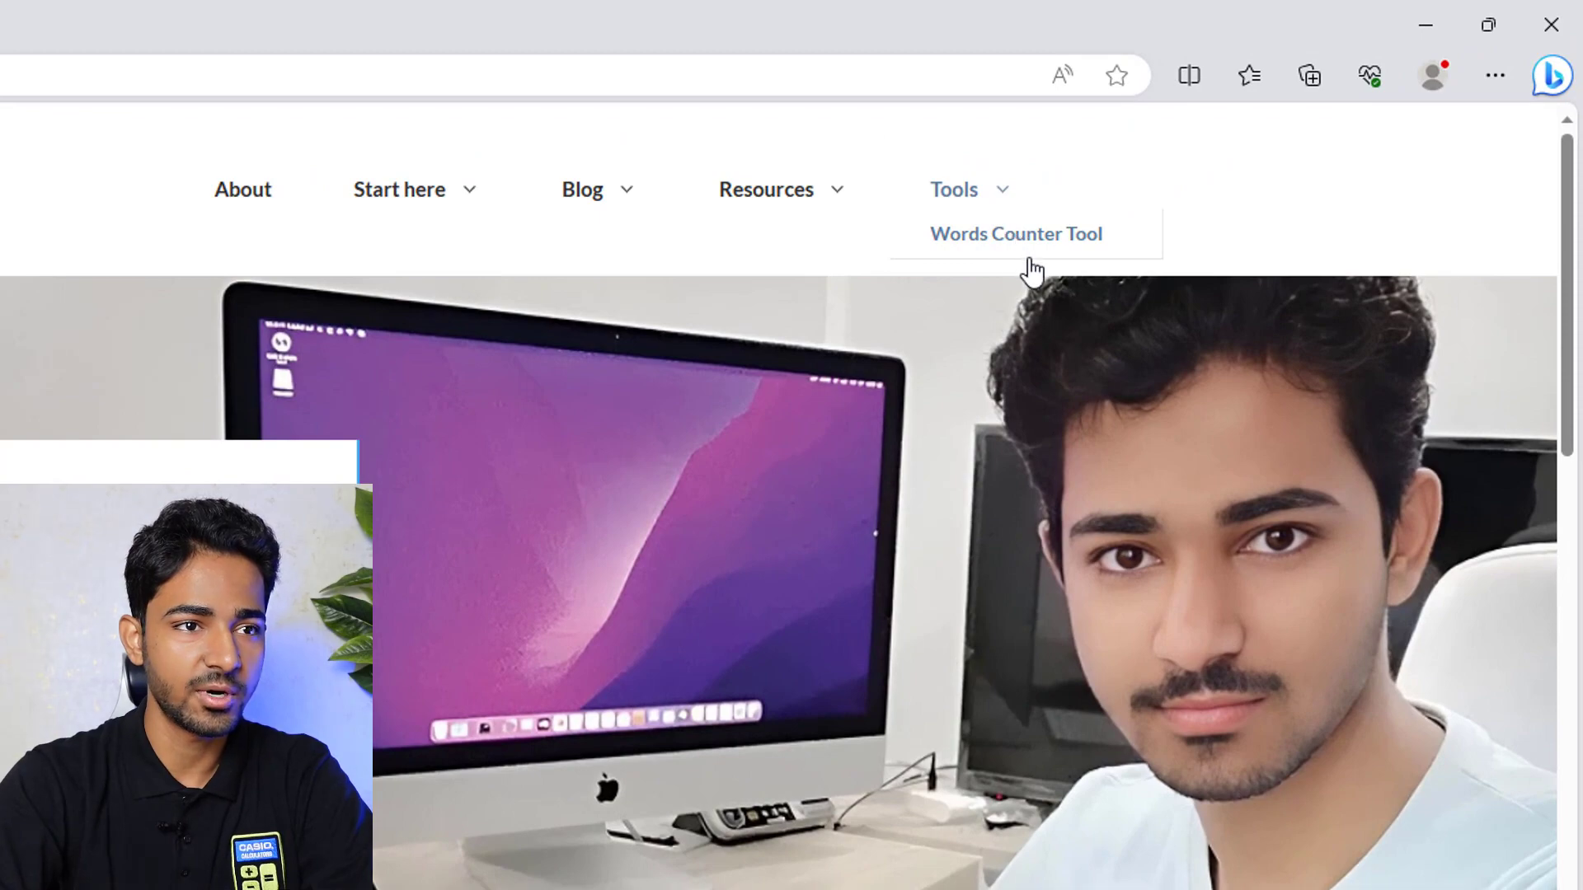
{"action": "left_click", "coordinate": [995, 251]}
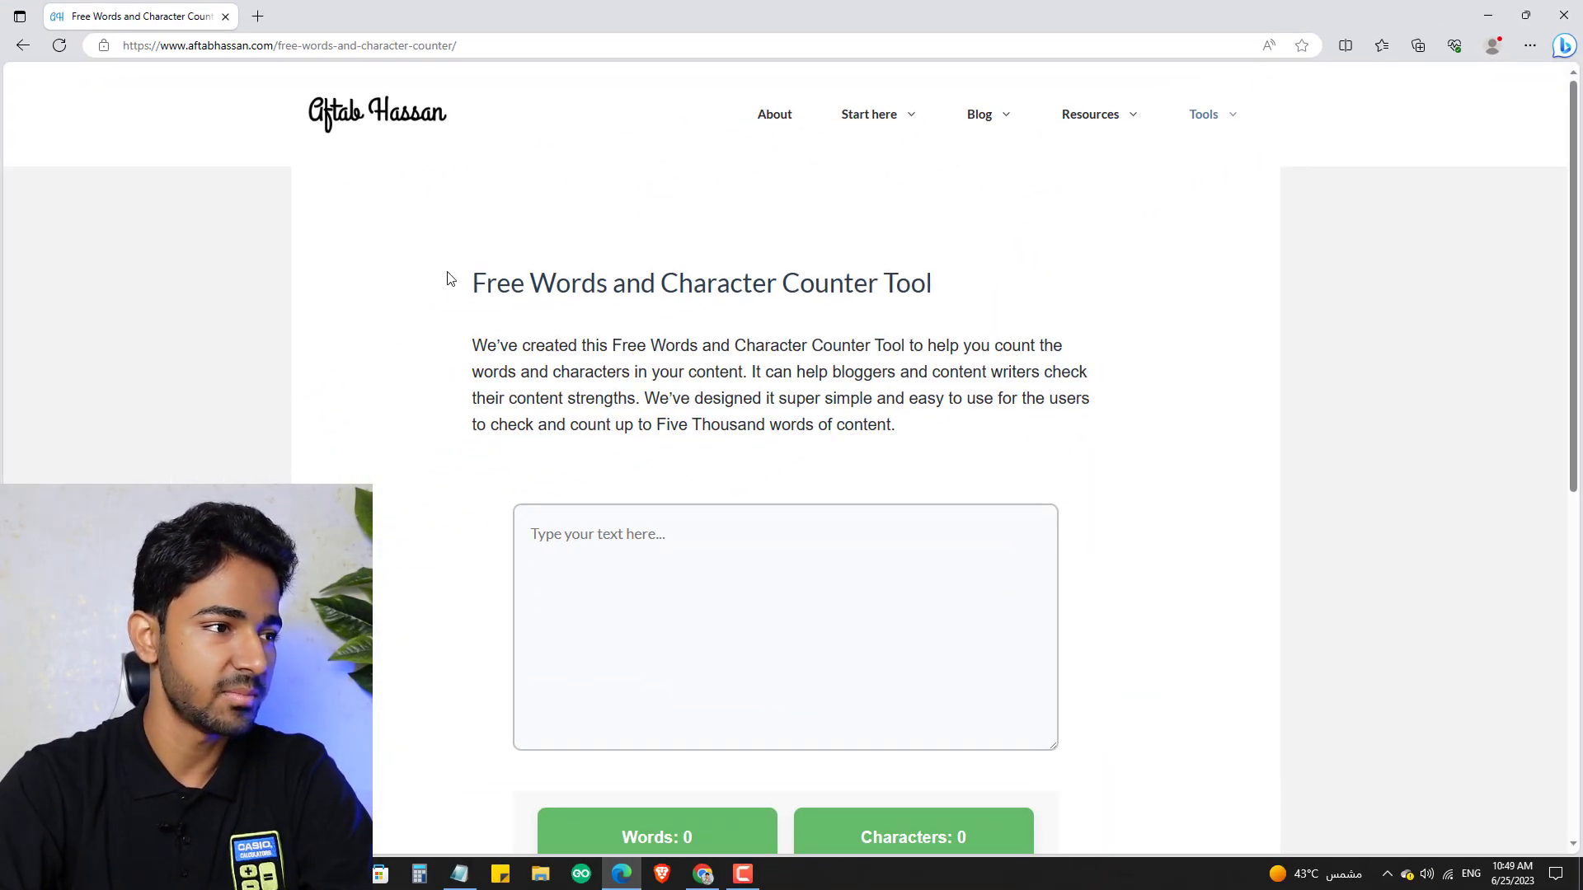
{"action": "left_click_drag", "start_coordinate": [448, 275], "coordinate": [781, 392]}
{"action": "left_click", "coordinate": [1028, 400]}
Step: Enter the sample text "bfgb bfgb bnfn" in the counter tool and check its word and character counts
{"action": "left_click", "coordinate": [832, 572]}
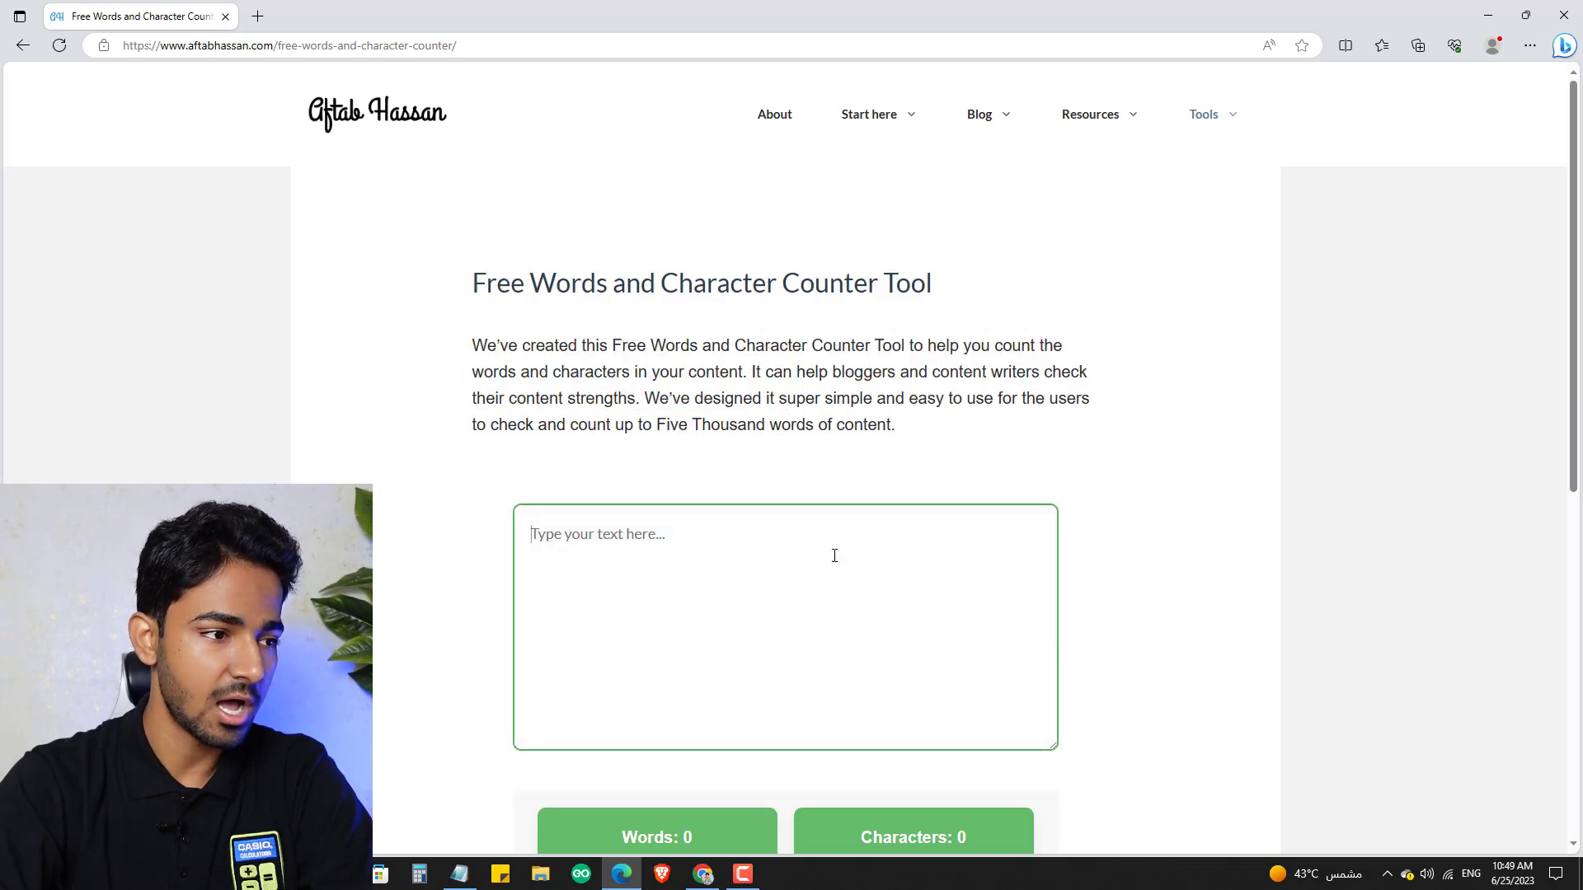
{"action": "scroll", "coordinate": [936, 484], "scroll_direction": "down", "scroll_amount": 1}
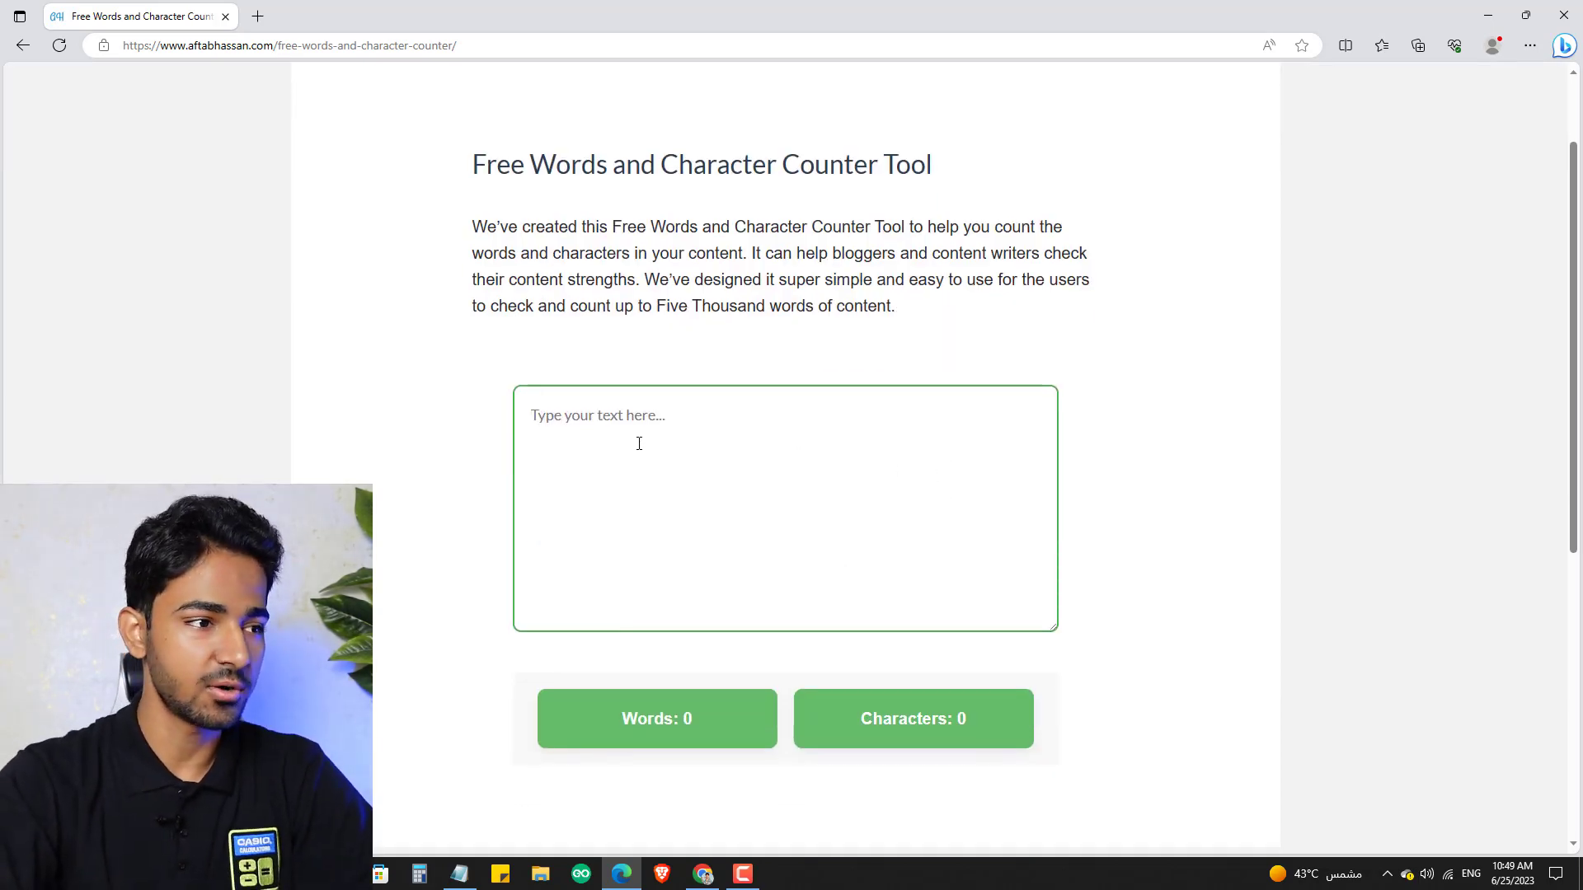
{"action": "type", "text": "bfgb bfgb bnf"}
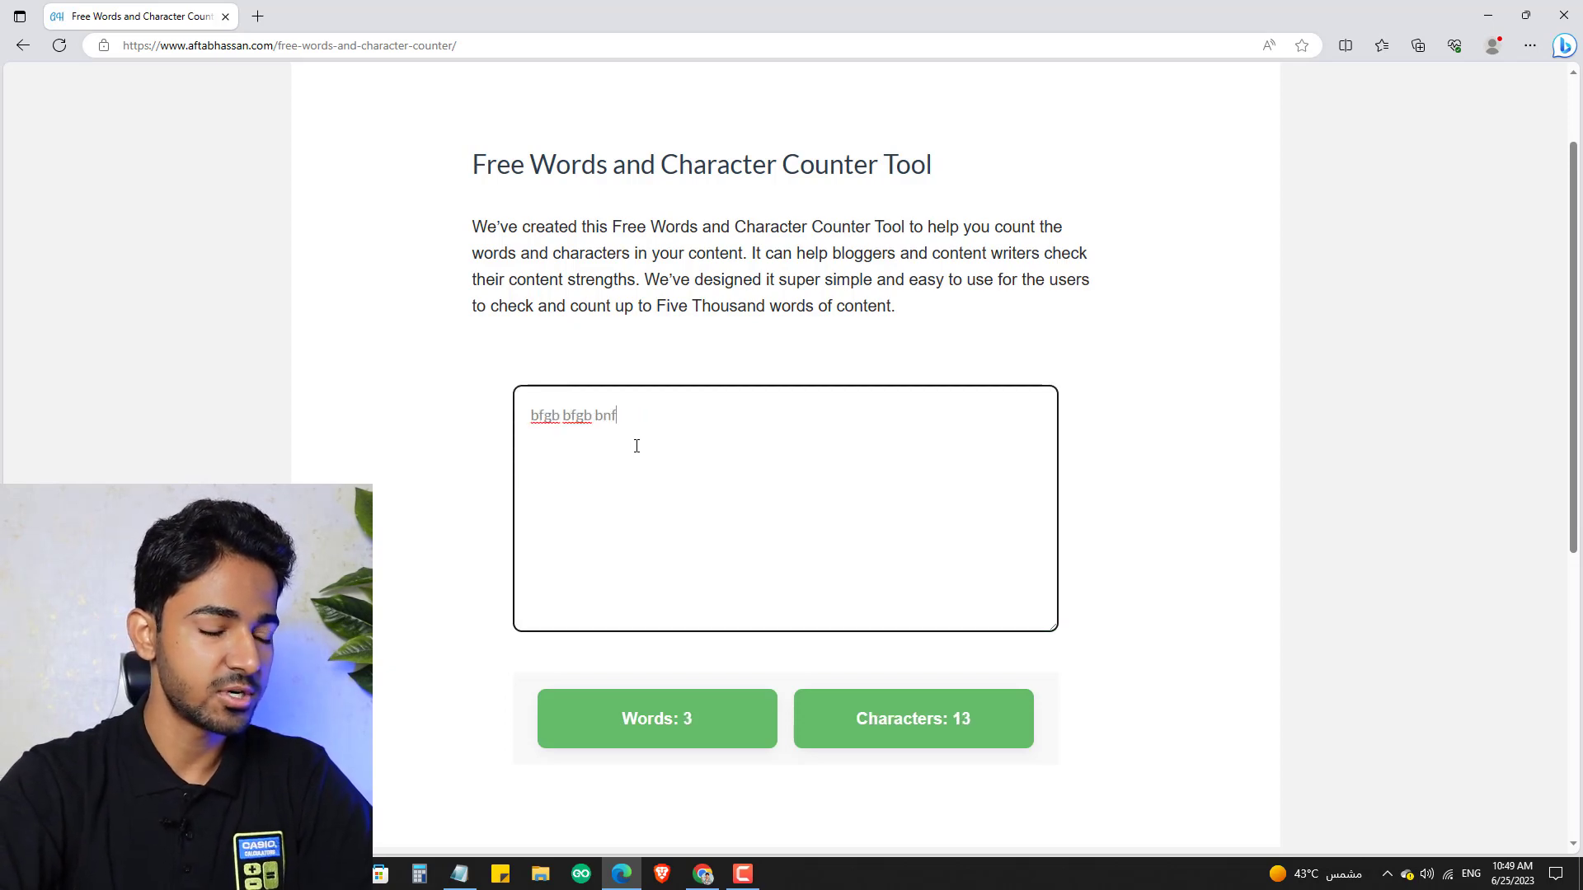
{"action": "type", "text": "n"}
{"action": "left_click_drag", "start_coordinate": [627, 719], "coordinate": [731, 721]}
{"action": "left_click", "coordinate": [806, 664]}
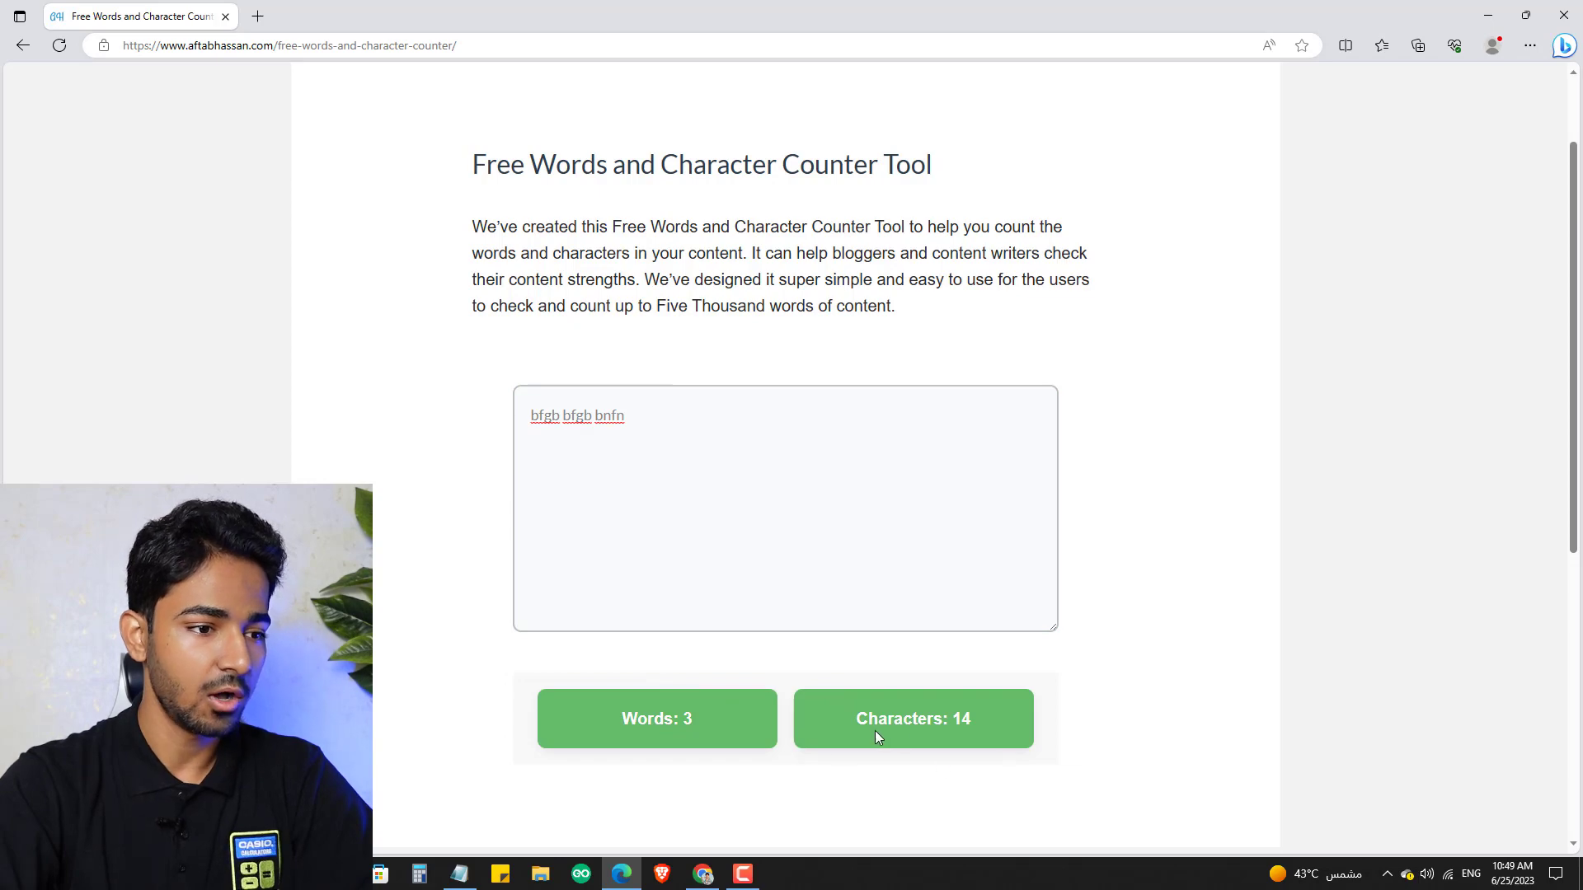
{"action": "triple_click", "coordinate": [937, 721]}
Step: Paste the copied Lorem Ipsum article after the sample text and check the word and character counts
{"action": "left_click", "coordinate": [756, 459]}
{"action": "key", "text": "ctrl+v"}
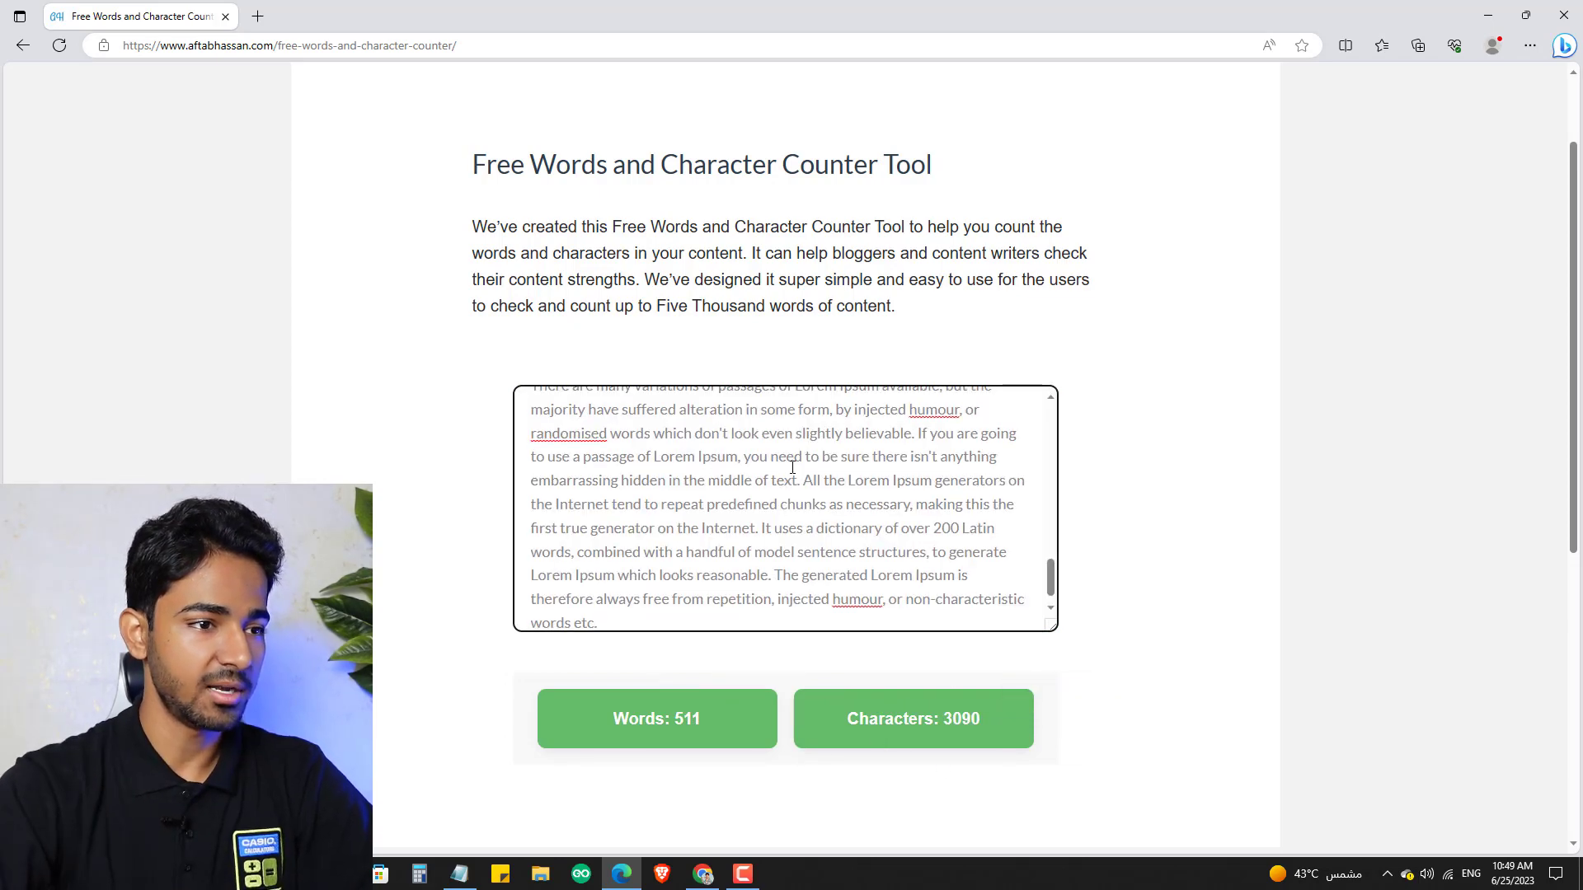
{"action": "scroll", "coordinate": [793, 468], "scroll_direction": "up", "scroll_amount": 2}
{"action": "scroll", "coordinate": [793, 467], "scroll_direction": "up", "scroll_amount": 2}
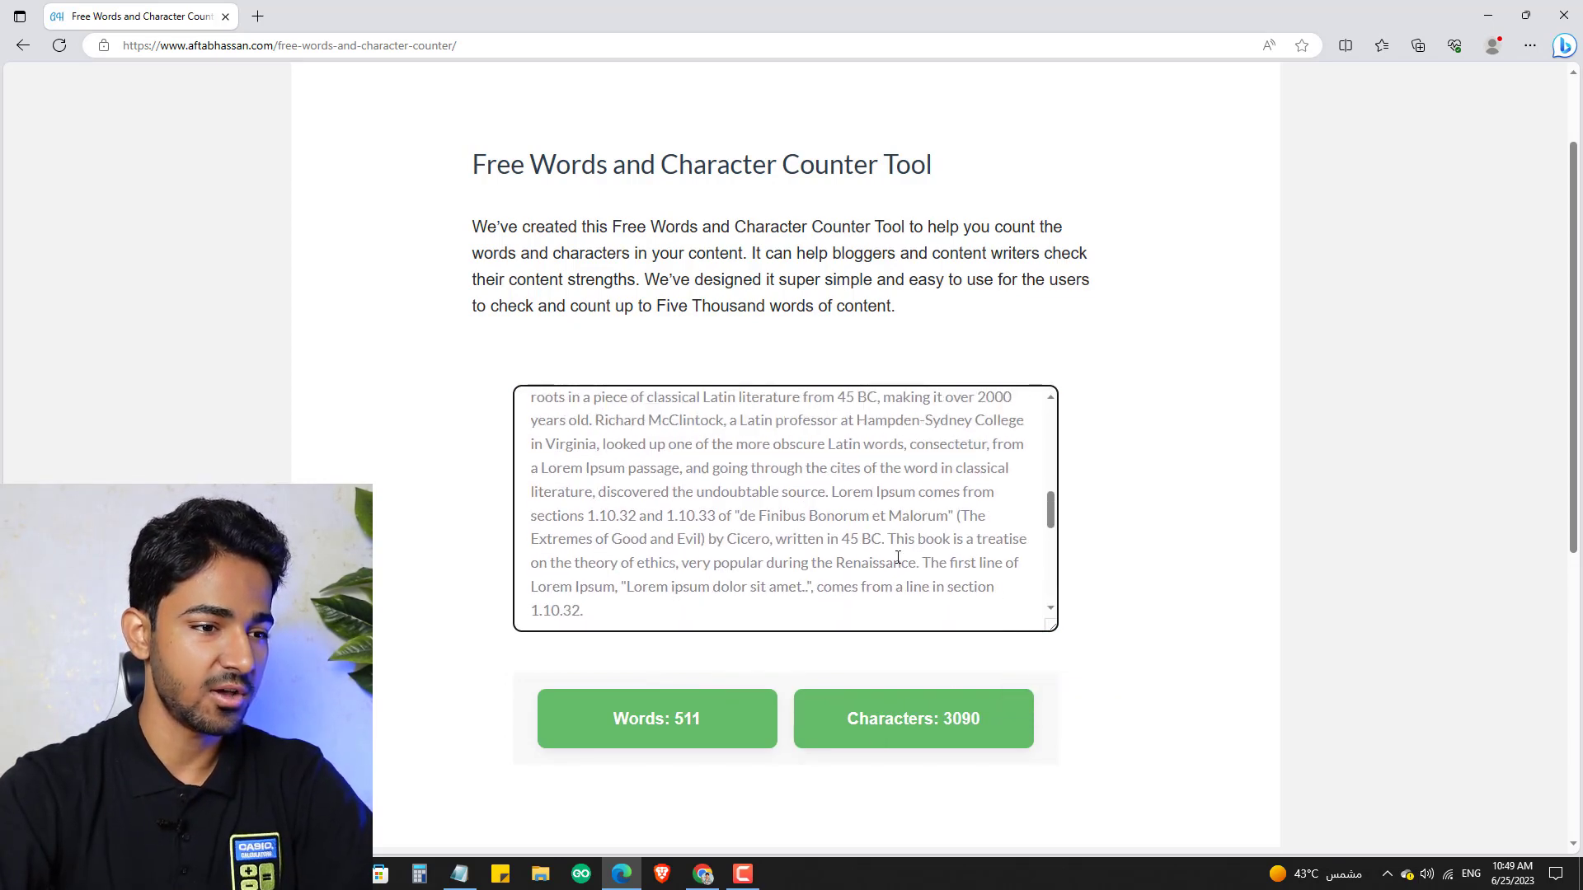
{"action": "double_click", "coordinate": [687, 719]}
{"action": "double_click", "coordinate": [961, 718]}
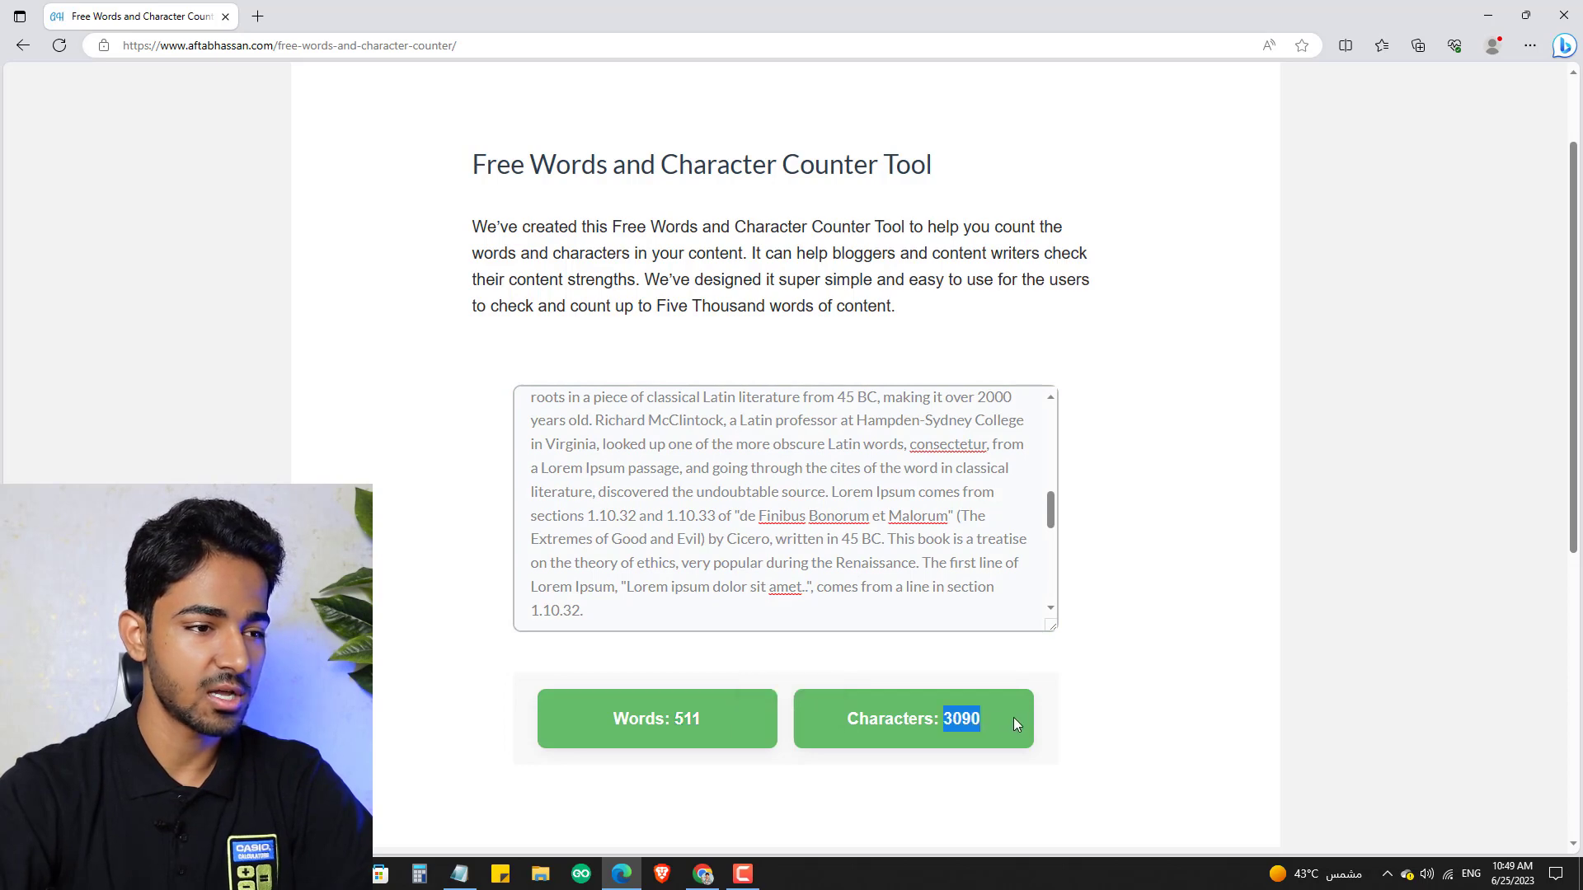
{"action": "left_click", "coordinate": [1072, 688]}
{"action": "scroll", "coordinate": [1081, 498], "scroll_direction": "up", "scroll_amount": 2}
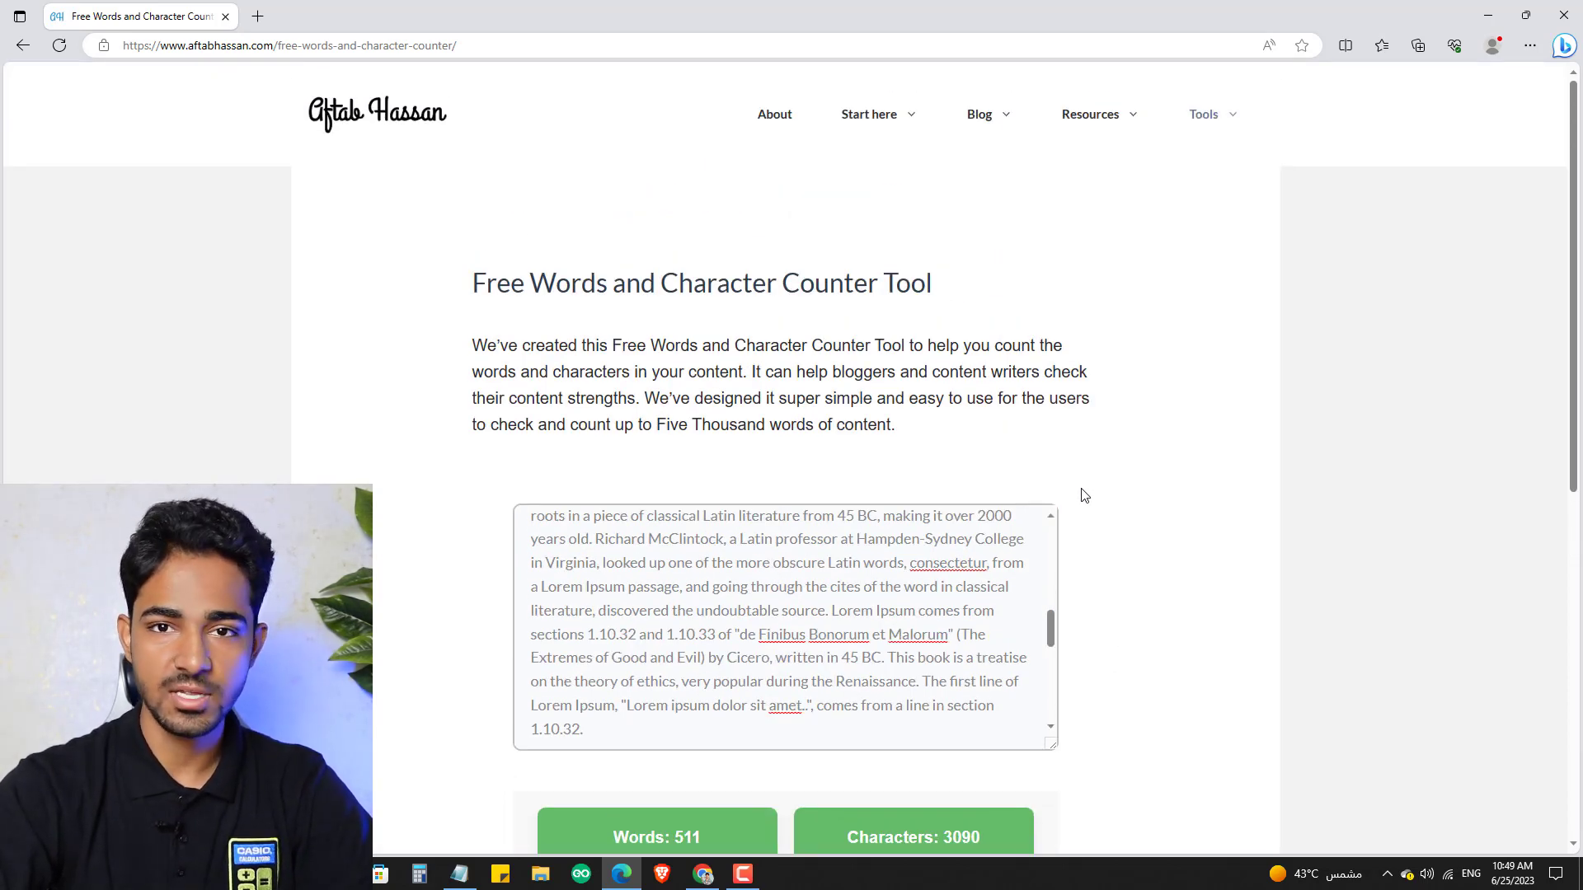
{"action": "left_click", "coordinate": [828, 628]}
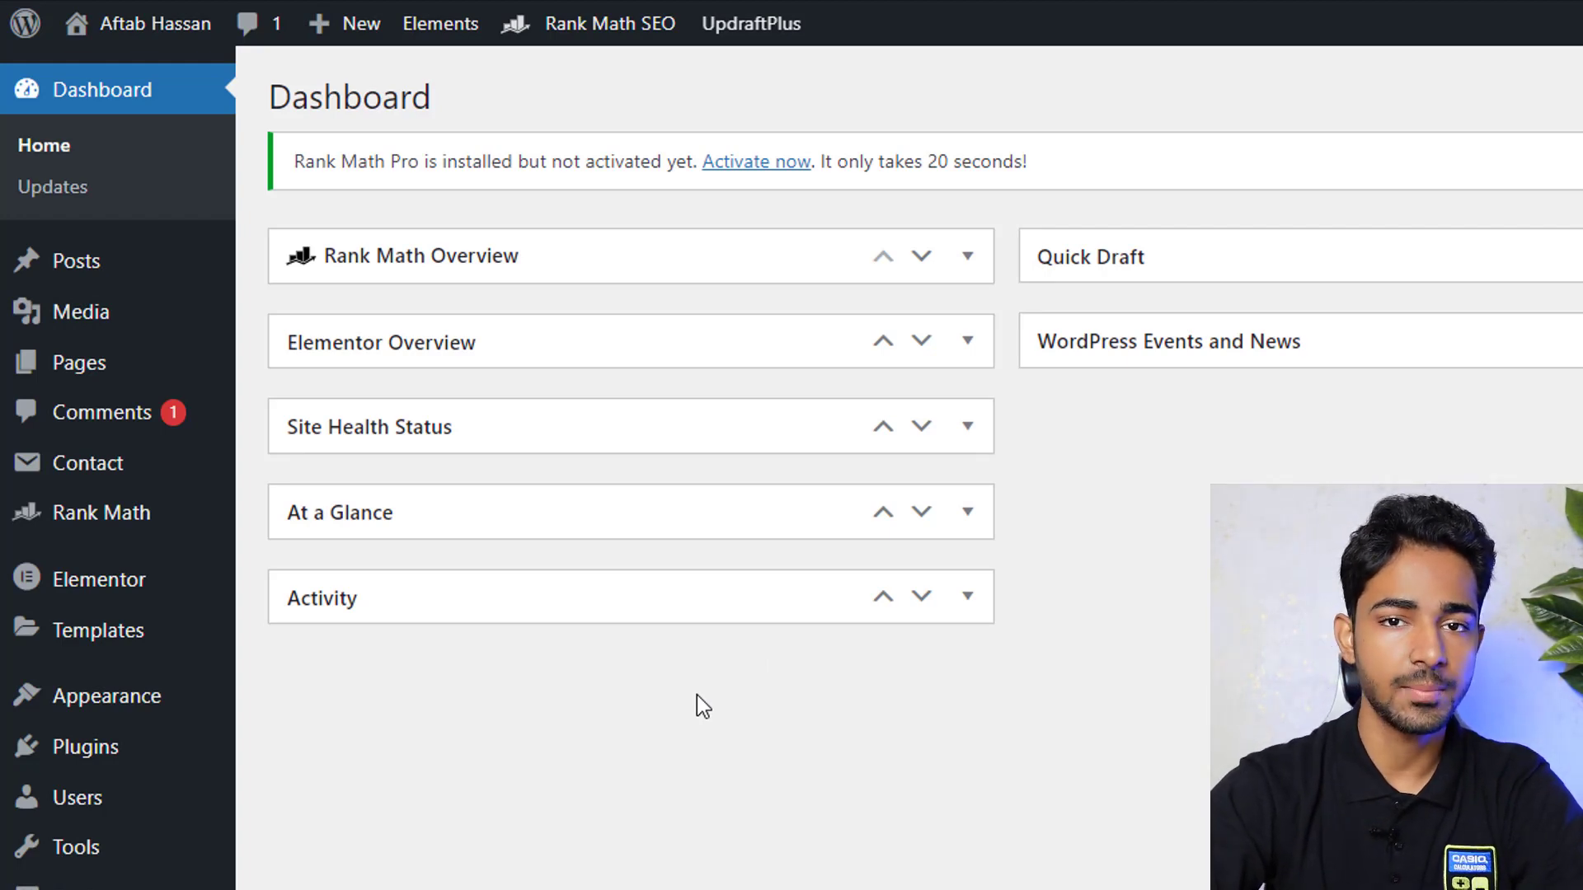
Step: Search the WordPress plugin directory for "stories" and install and activate Google's Web Stories plugin
{"action": "mouse_move", "coordinate": [25, 767]}
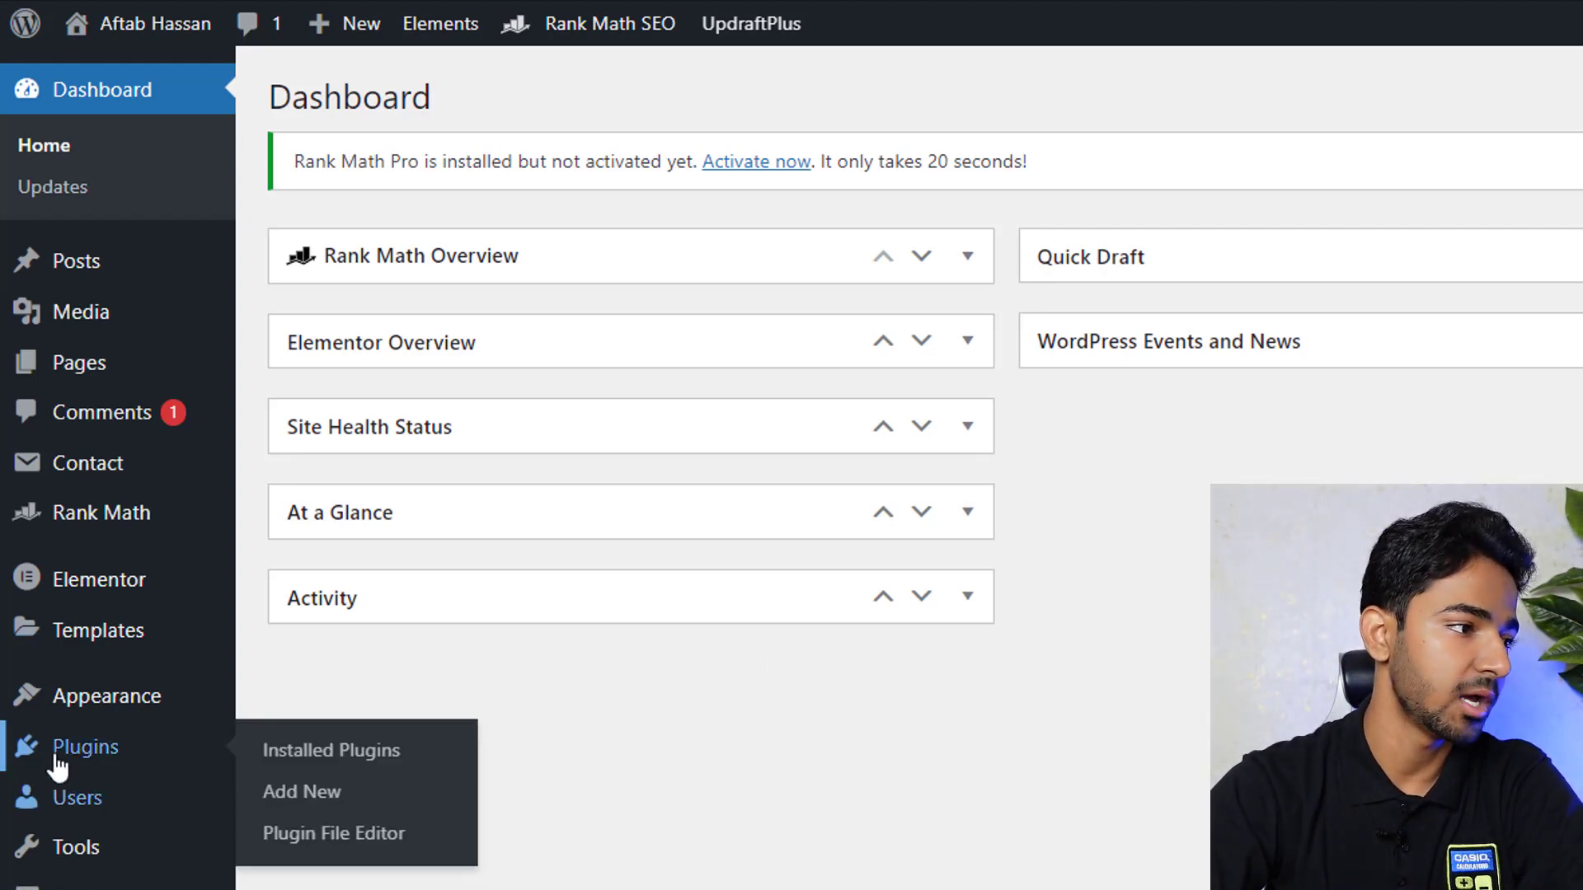
{"action": "left_click", "coordinate": [398, 795]}
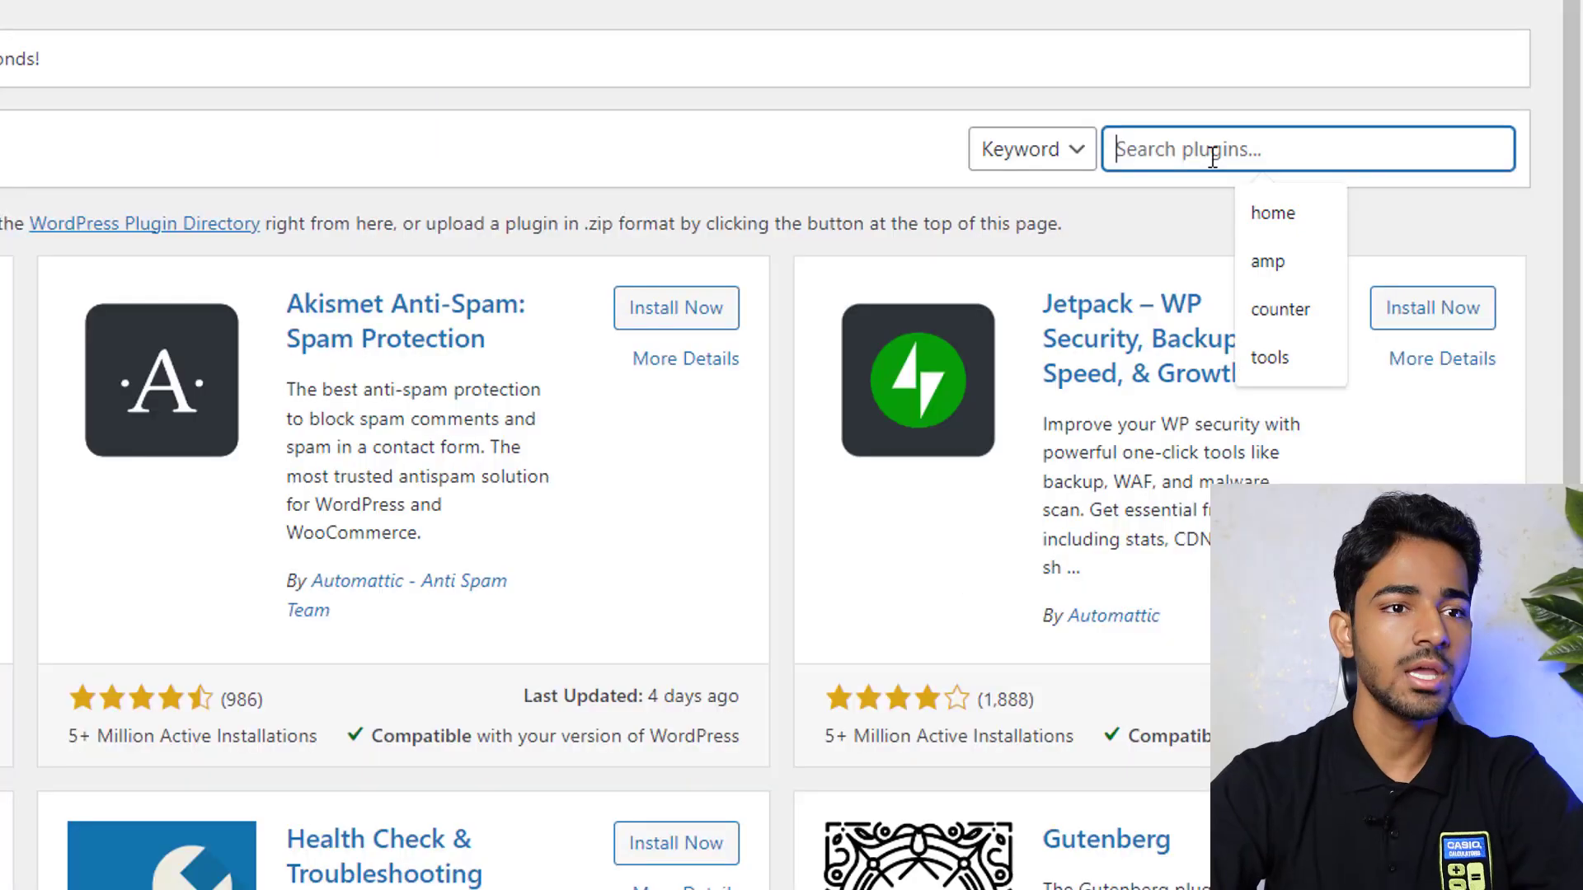
{"action": "type", "text": "stories"}
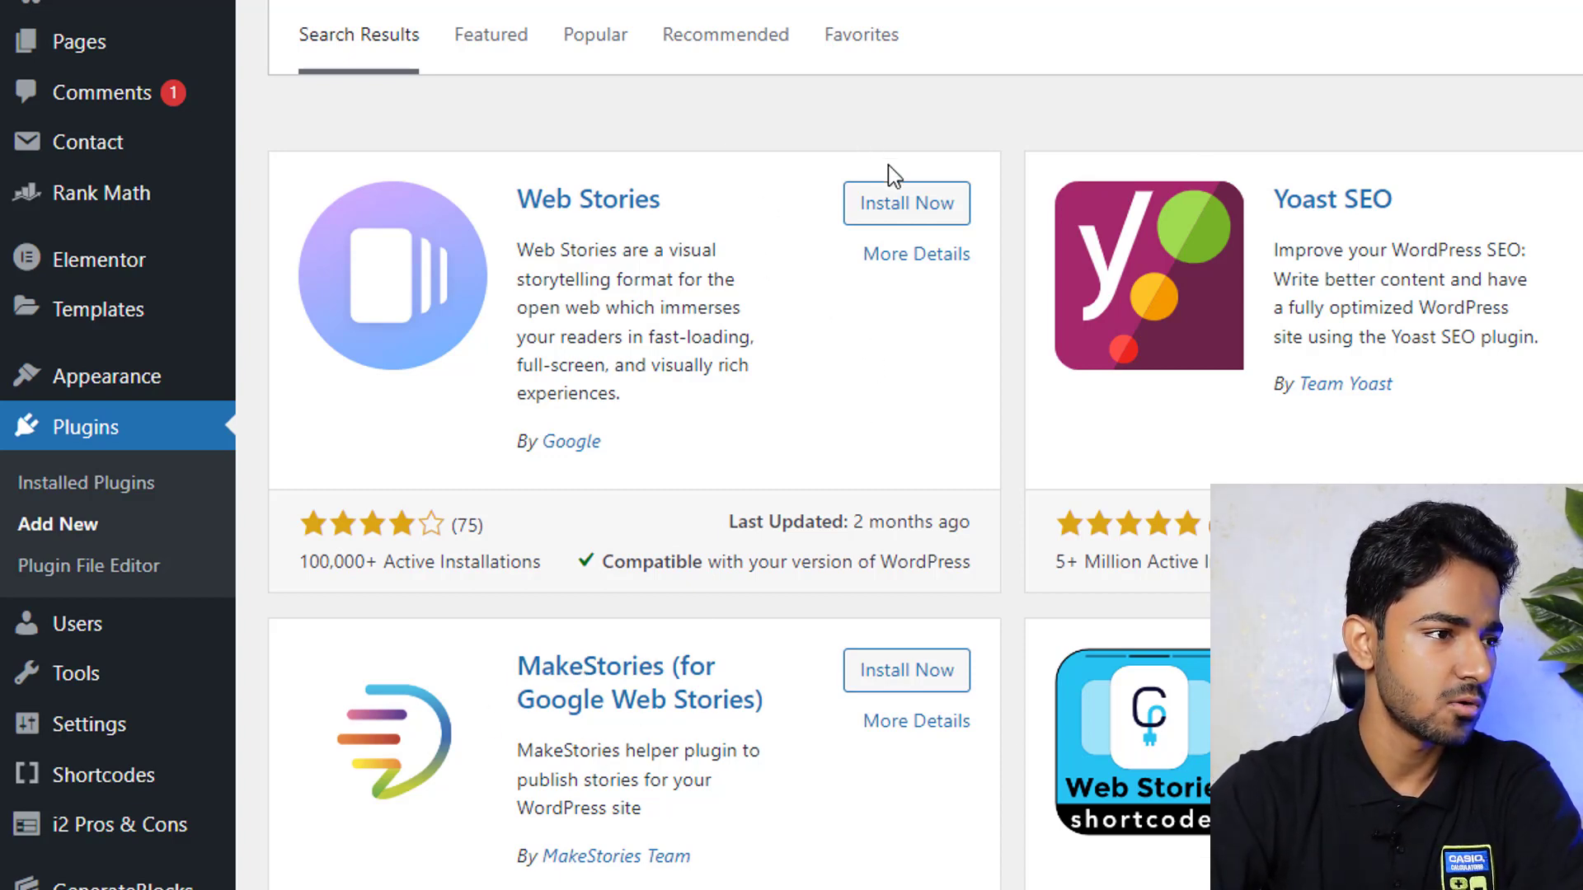
{"action": "left_click", "coordinate": [937, 211]}
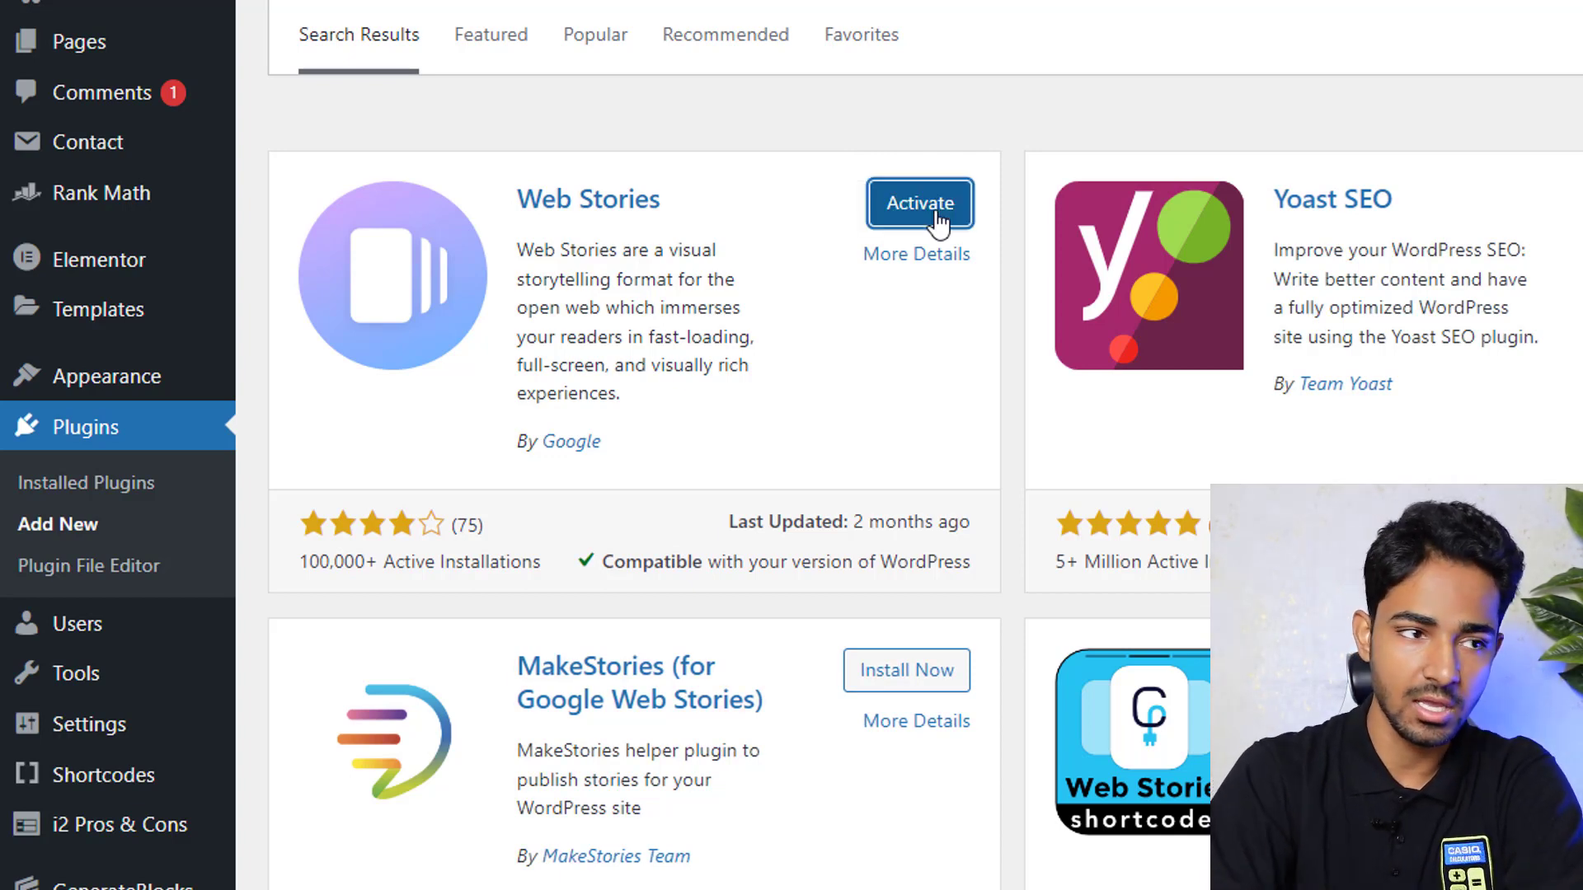
{"action": "left_click", "coordinate": [937, 214]}
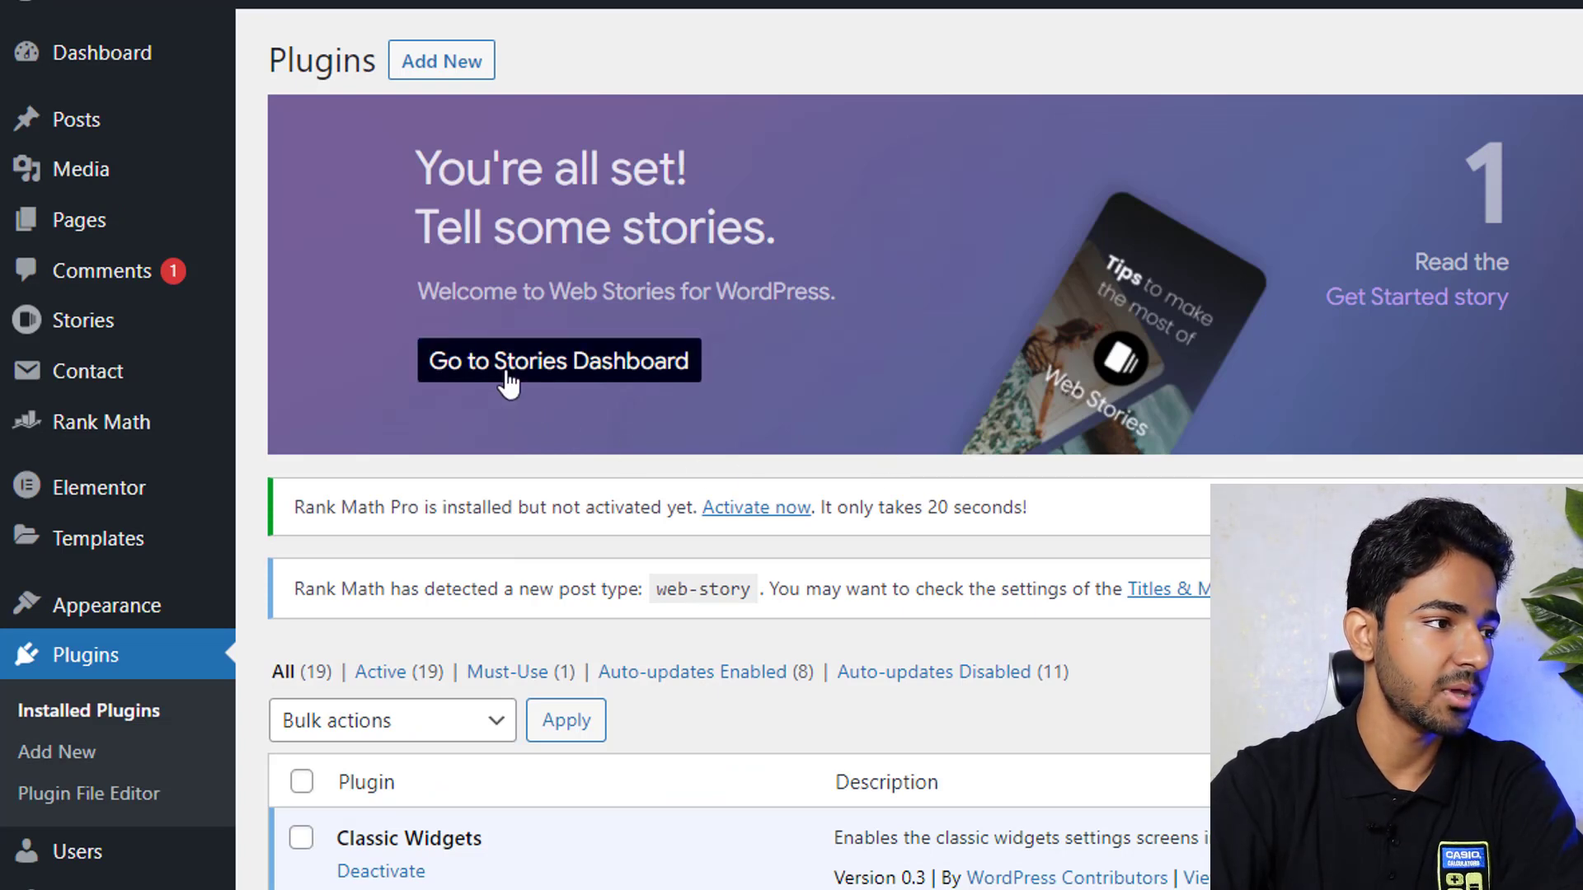
Step: Browse the templates in the Stories dashboard and use the "Sneak Peek: Google Music's Brand New Studio" template
{"action": "left_click", "coordinate": [618, 358]}
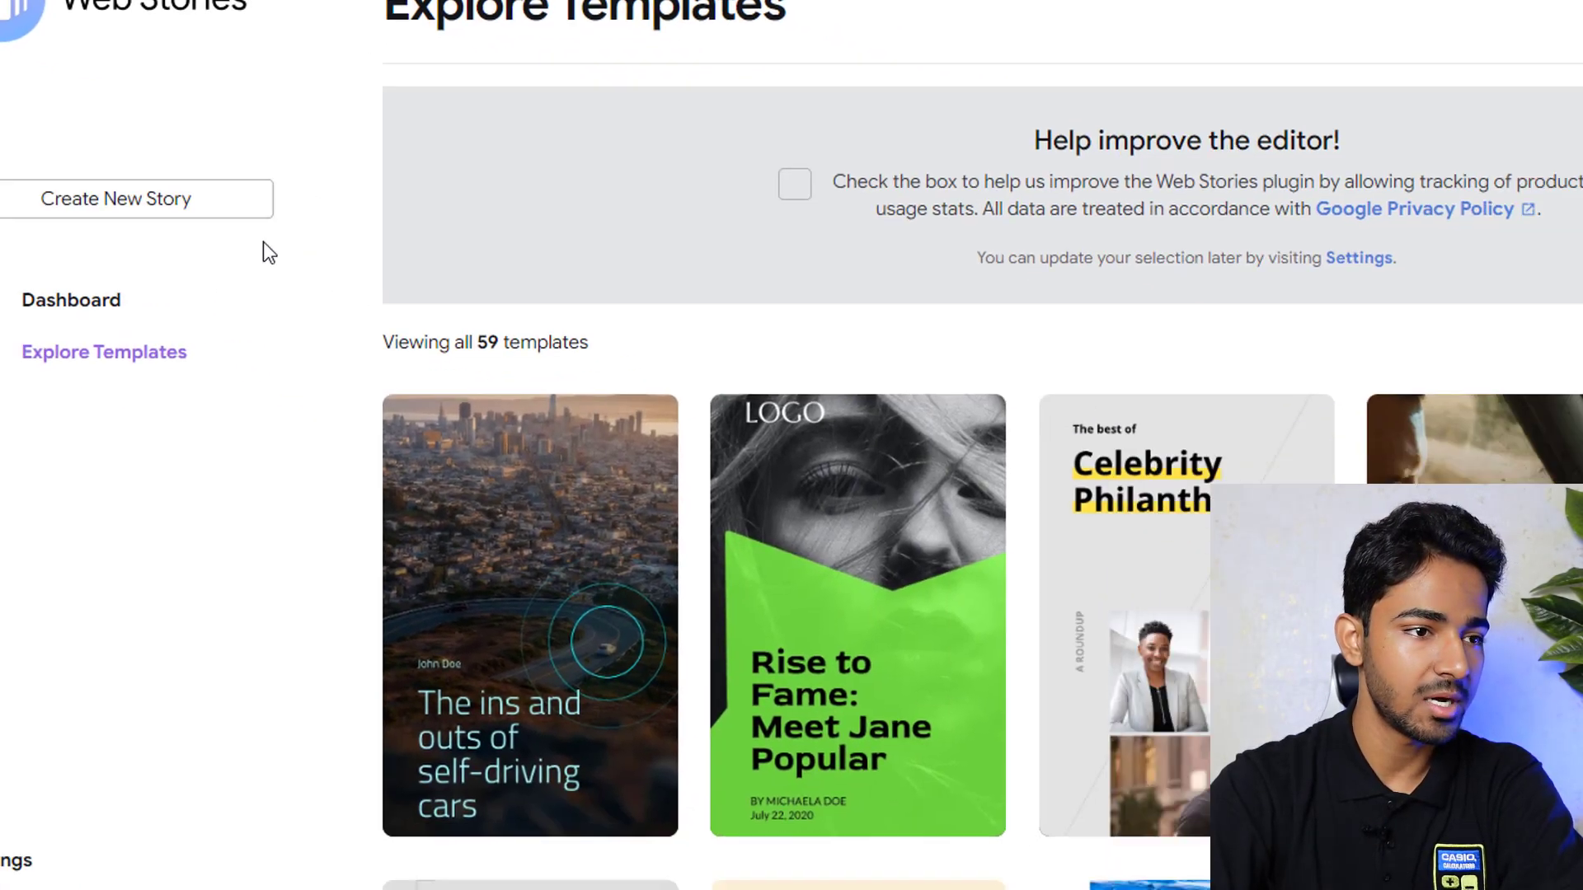
{"action": "scroll", "coordinate": [660, 113], "scroll_direction": "down", "scroll_amount": 5}
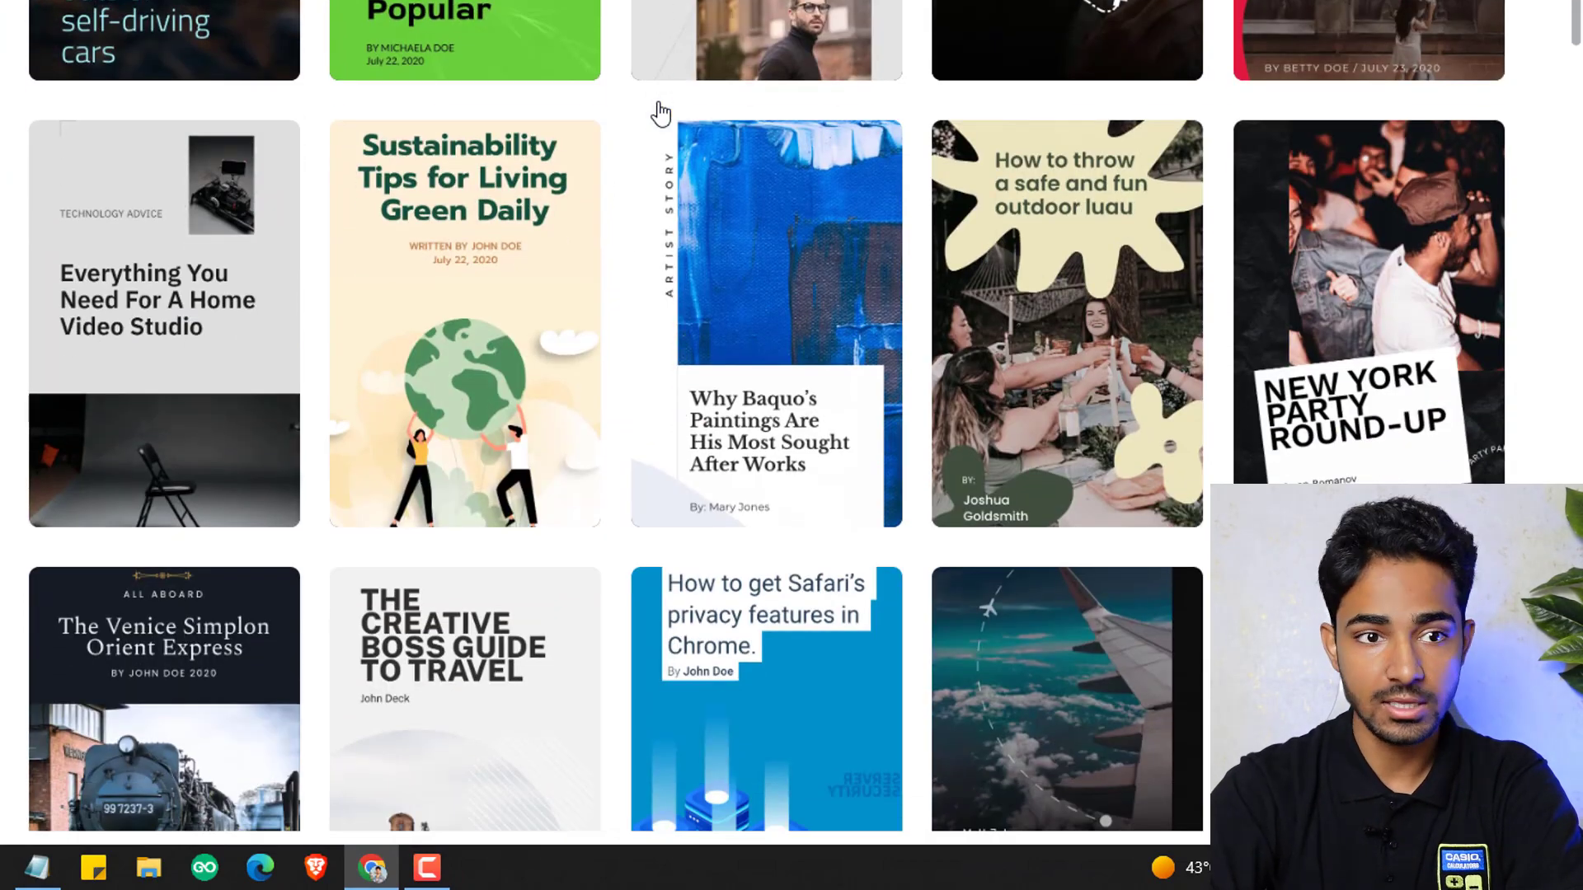
{"action": "scroll", "coordinate": [652, 210], "scroll_direction": "up", "scroll_amount": 5}
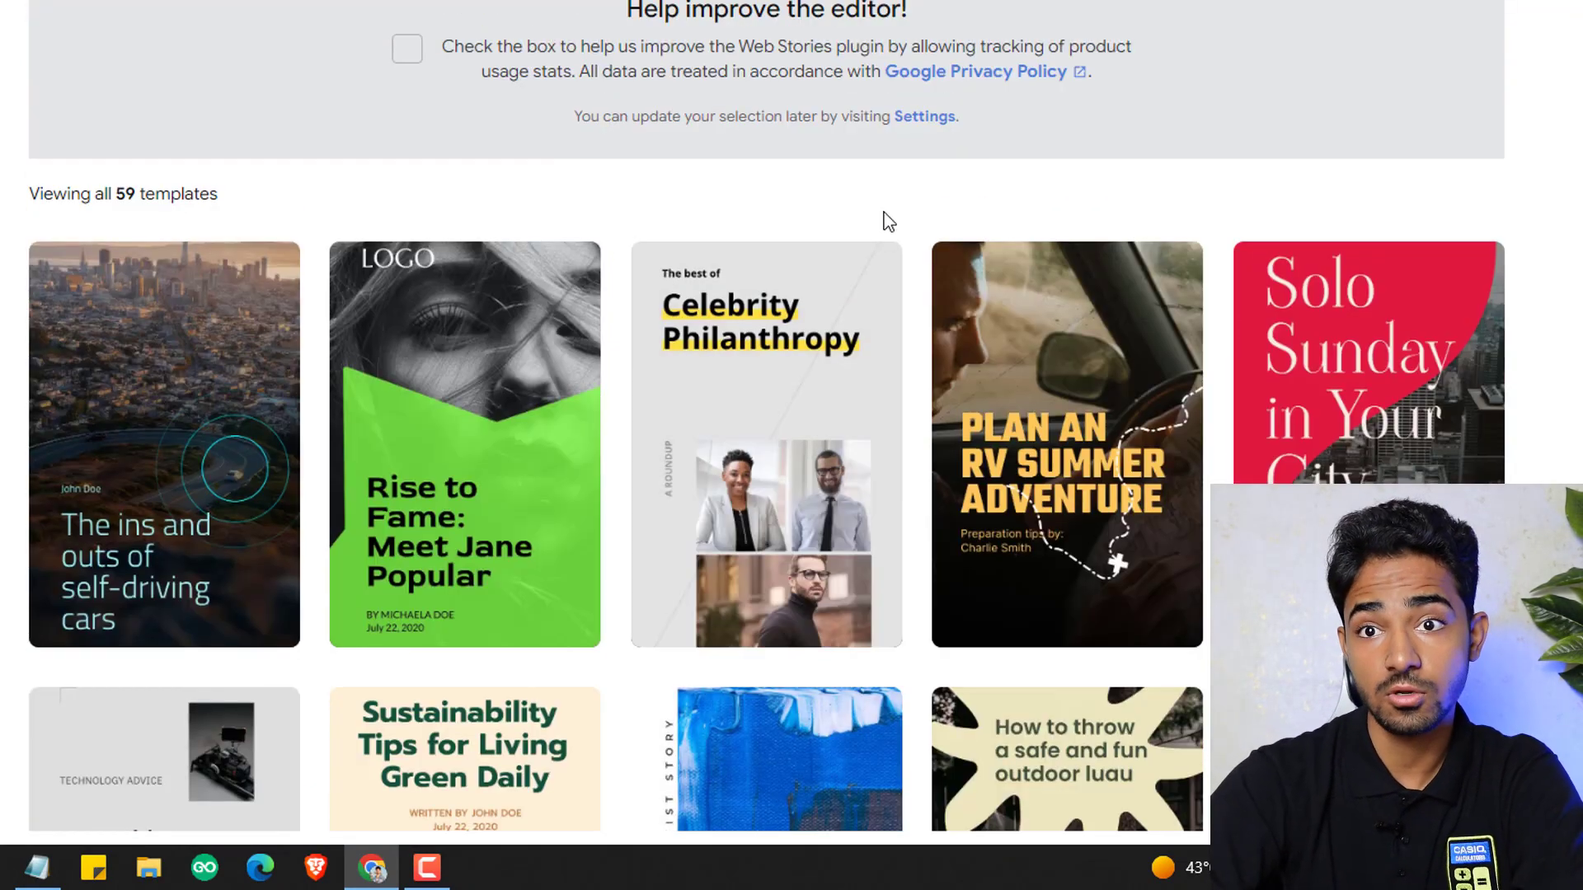
{"action": "scroll", "coordinate": [881, 220], "scroll_direction": "down", "scroll_amount": 3}
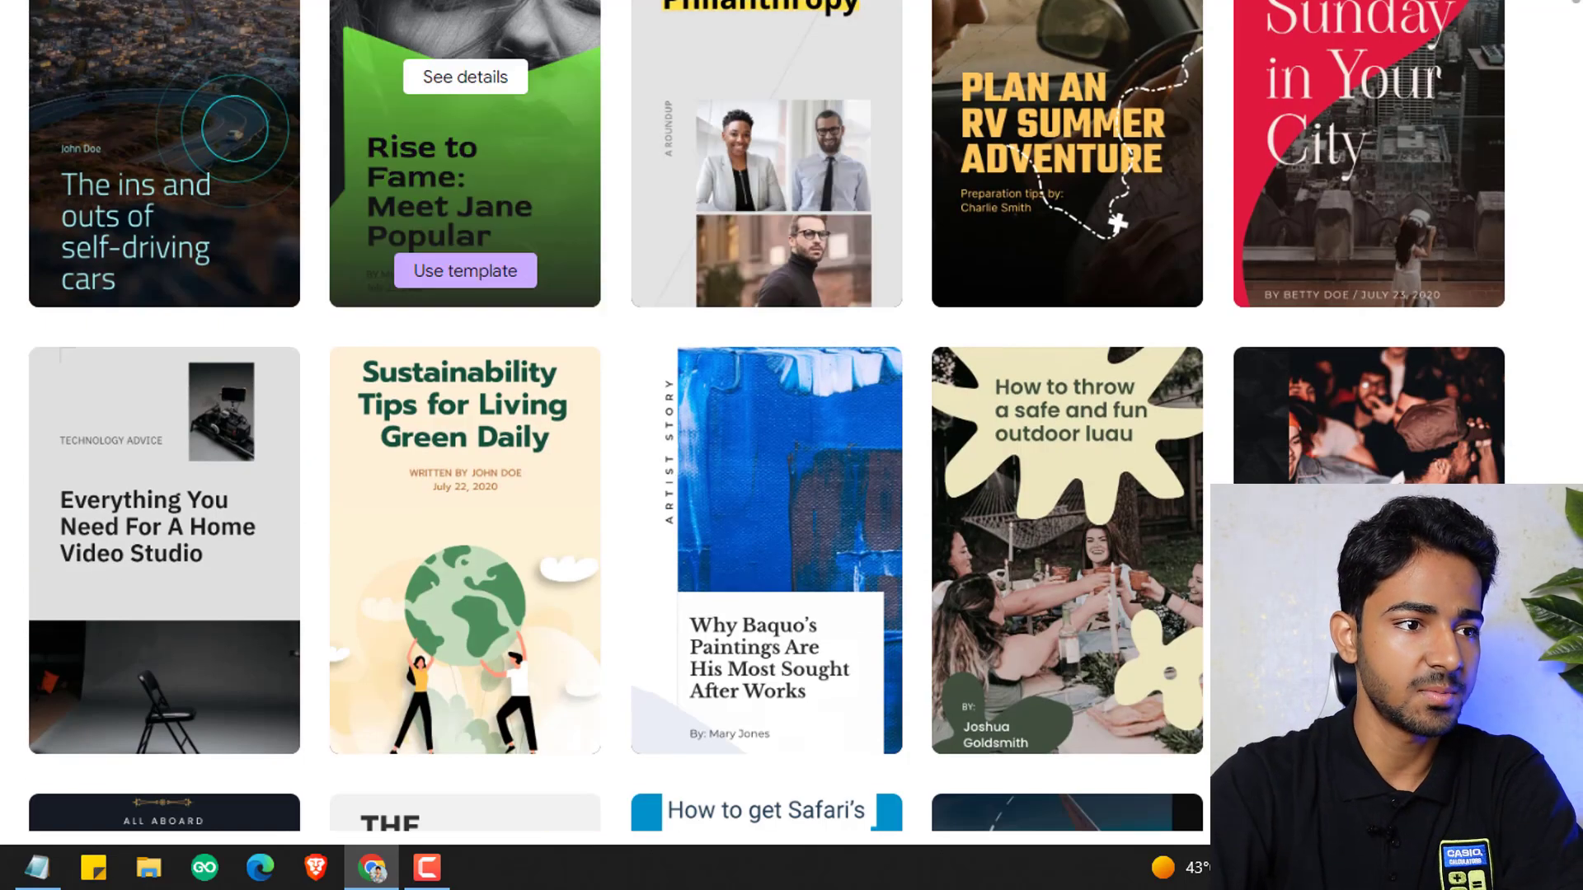
{"action": "mouse_move", "coordinate": [732, 105]}
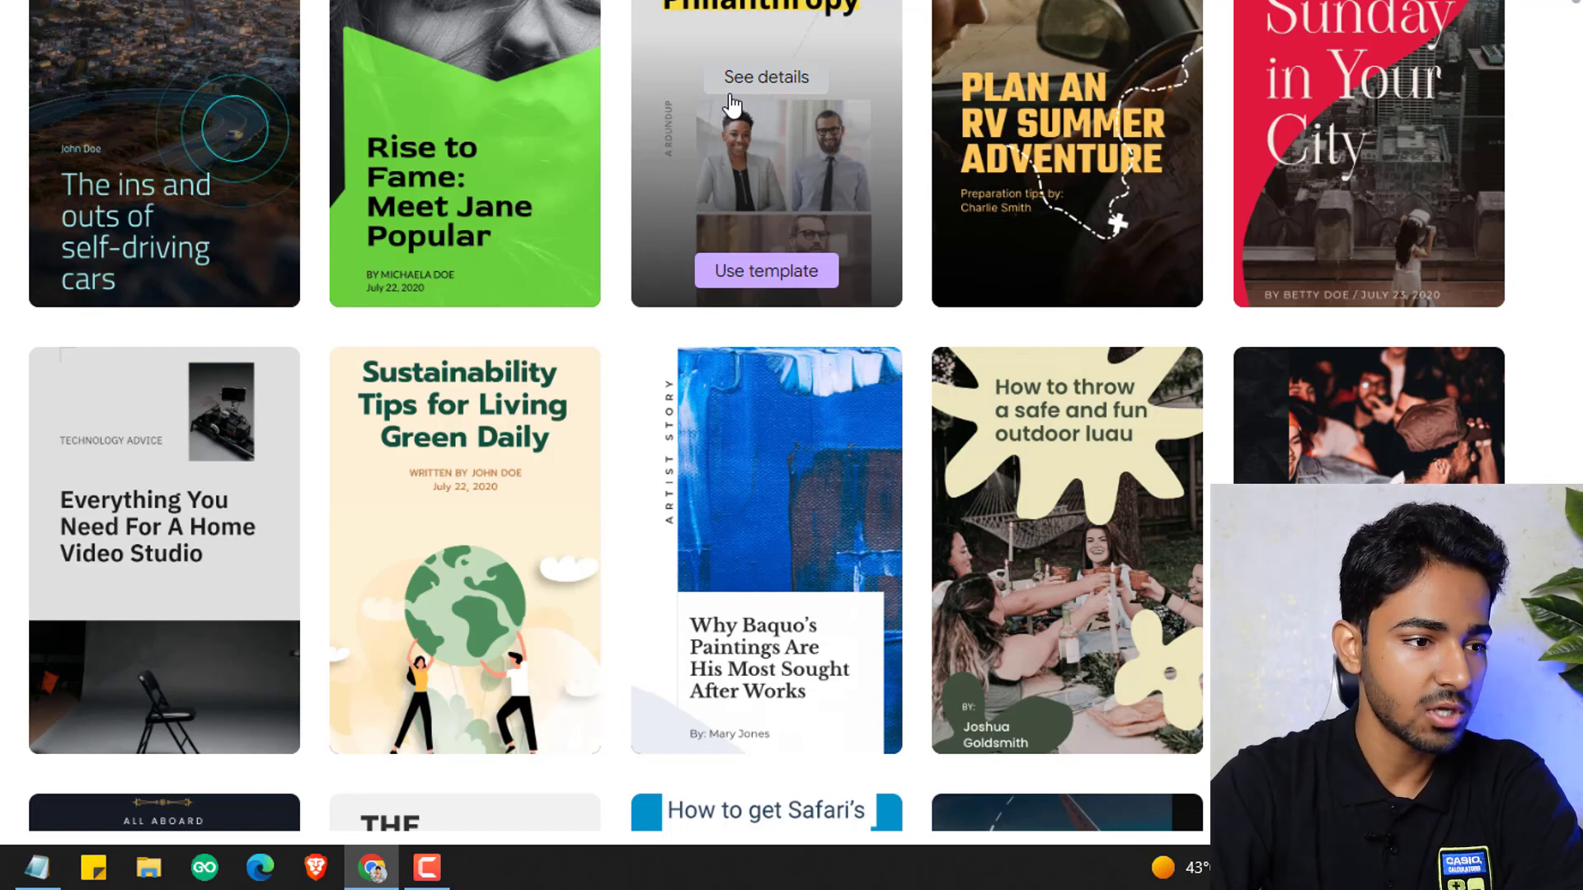
{"action": "scroll", "coordinate": [639, 116], "scroll_direction": "down", "scroll_amount": 10}
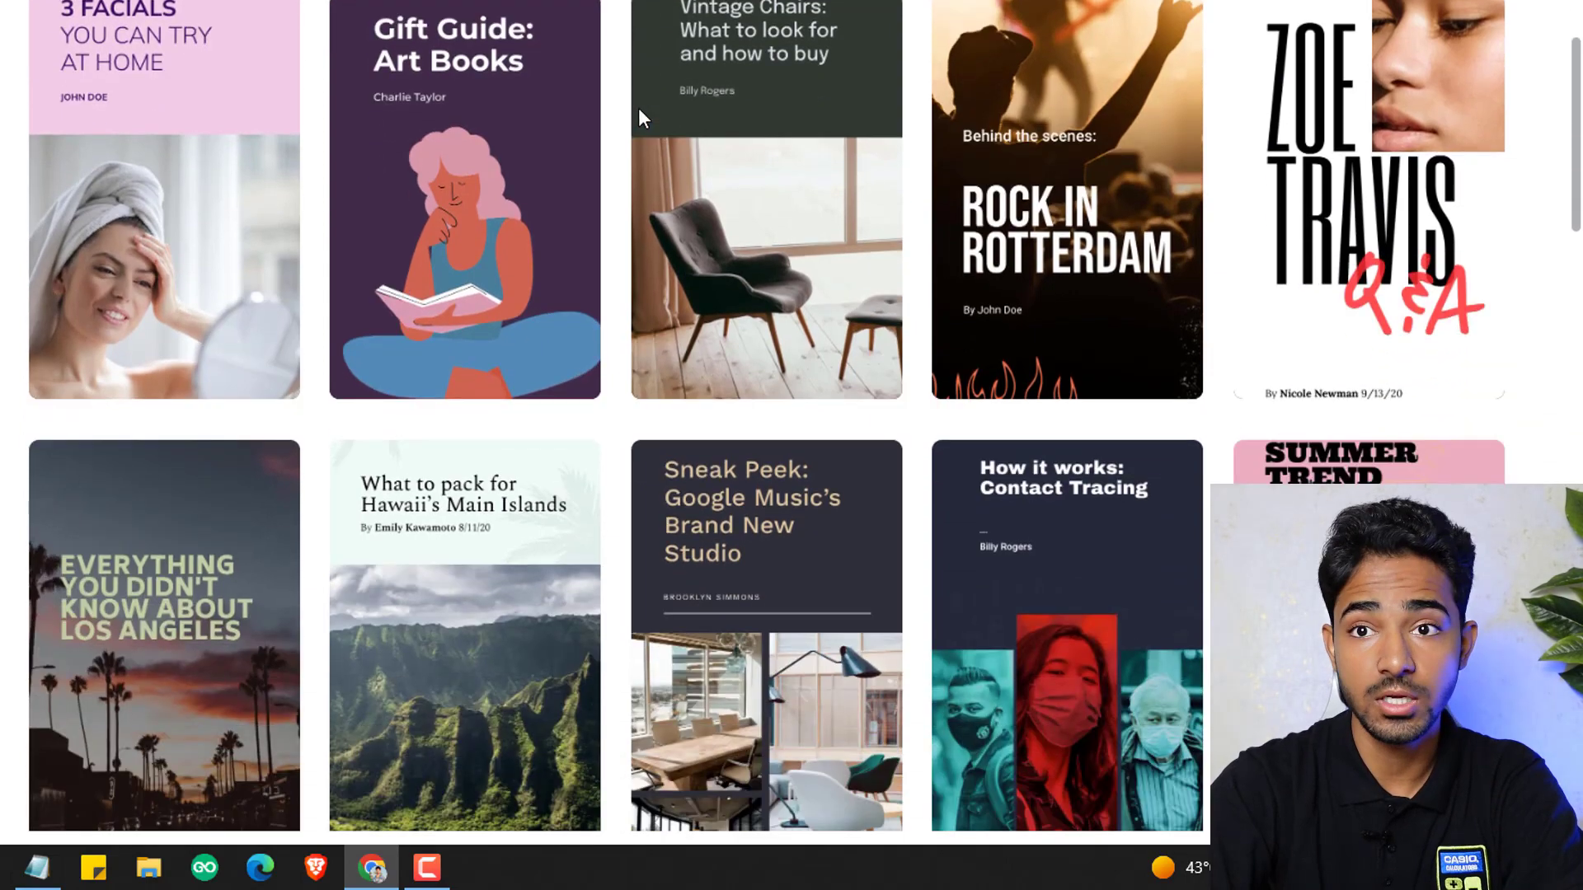
{"action": "mouse_move", "coordinate": [639, 109]}
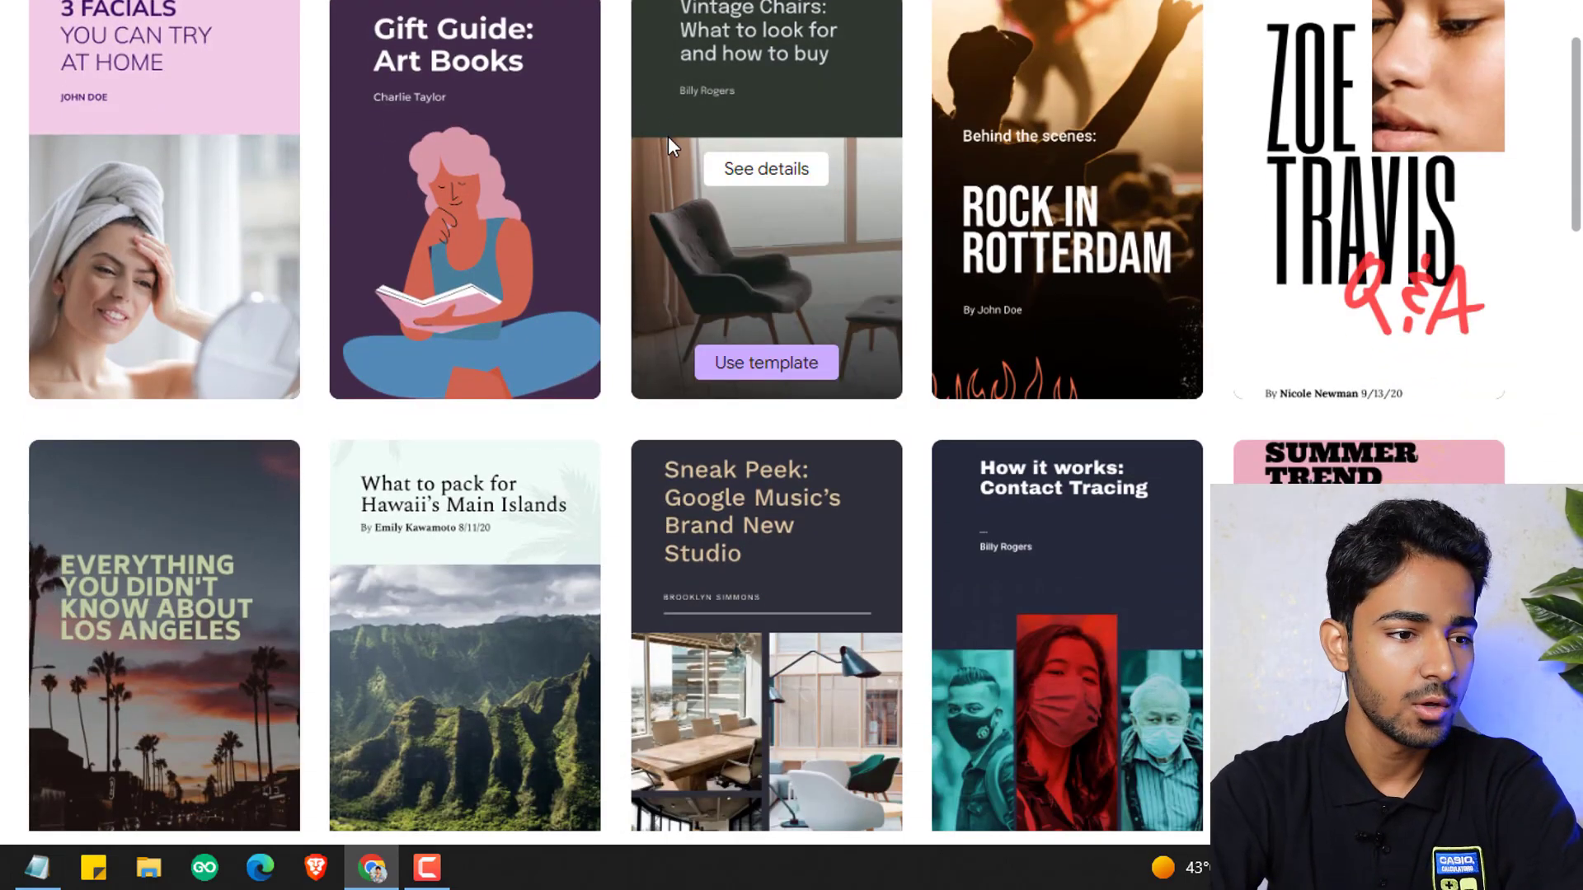
{"action": "scroll", "coordinate": [668, 136], "scroll_direction": "down", "scroll_amount": 3}
{"action": "mouse_move", "coordinate": [752, 297]}
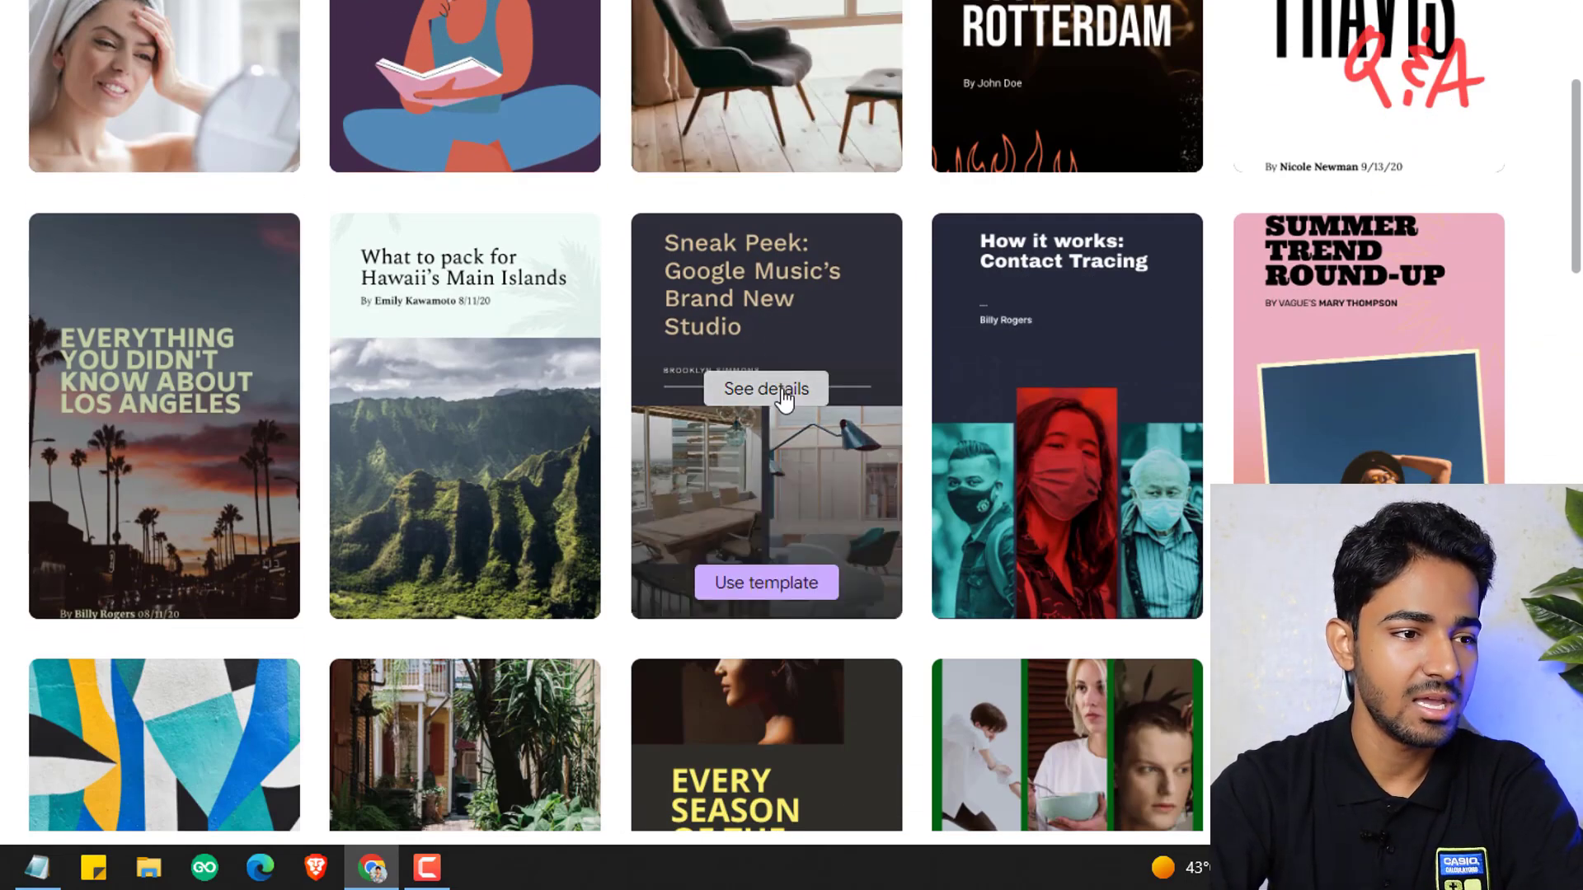
{"action": "left_click", "coordinate": [753, 588]}
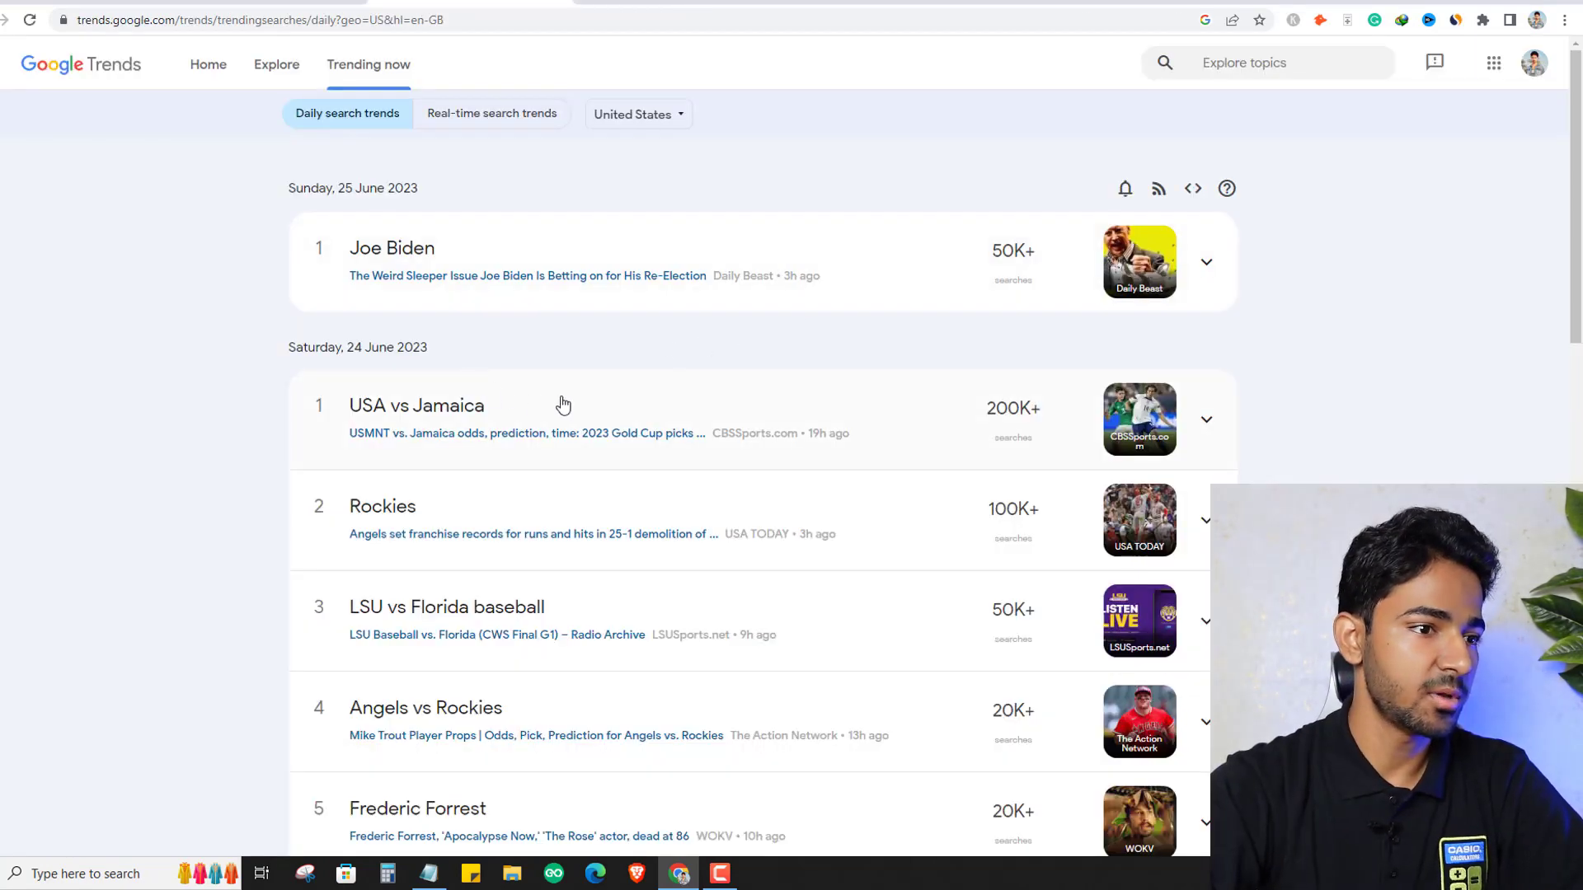
Step: Pick the USA vs Jamaica trend and ask Bard "write me a small story on the usa vs jamaica world cup qualifier"
{"action": "left_click_drag", "start_coordinate": [475, 407], "coordinate": [283, 423]}
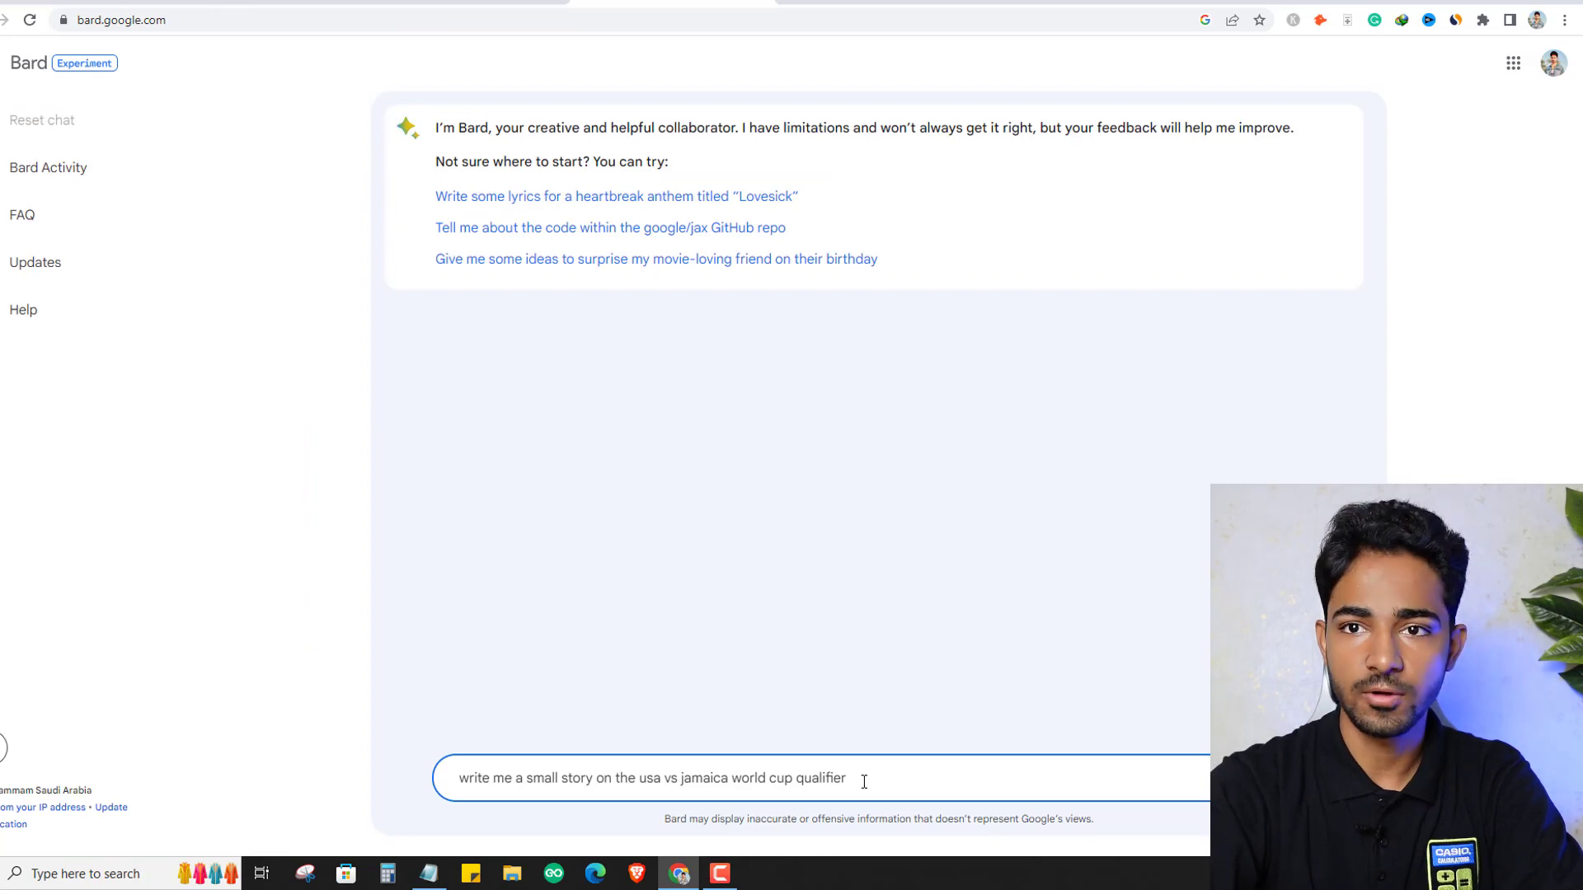
{"action": "key", "text": "Return"}
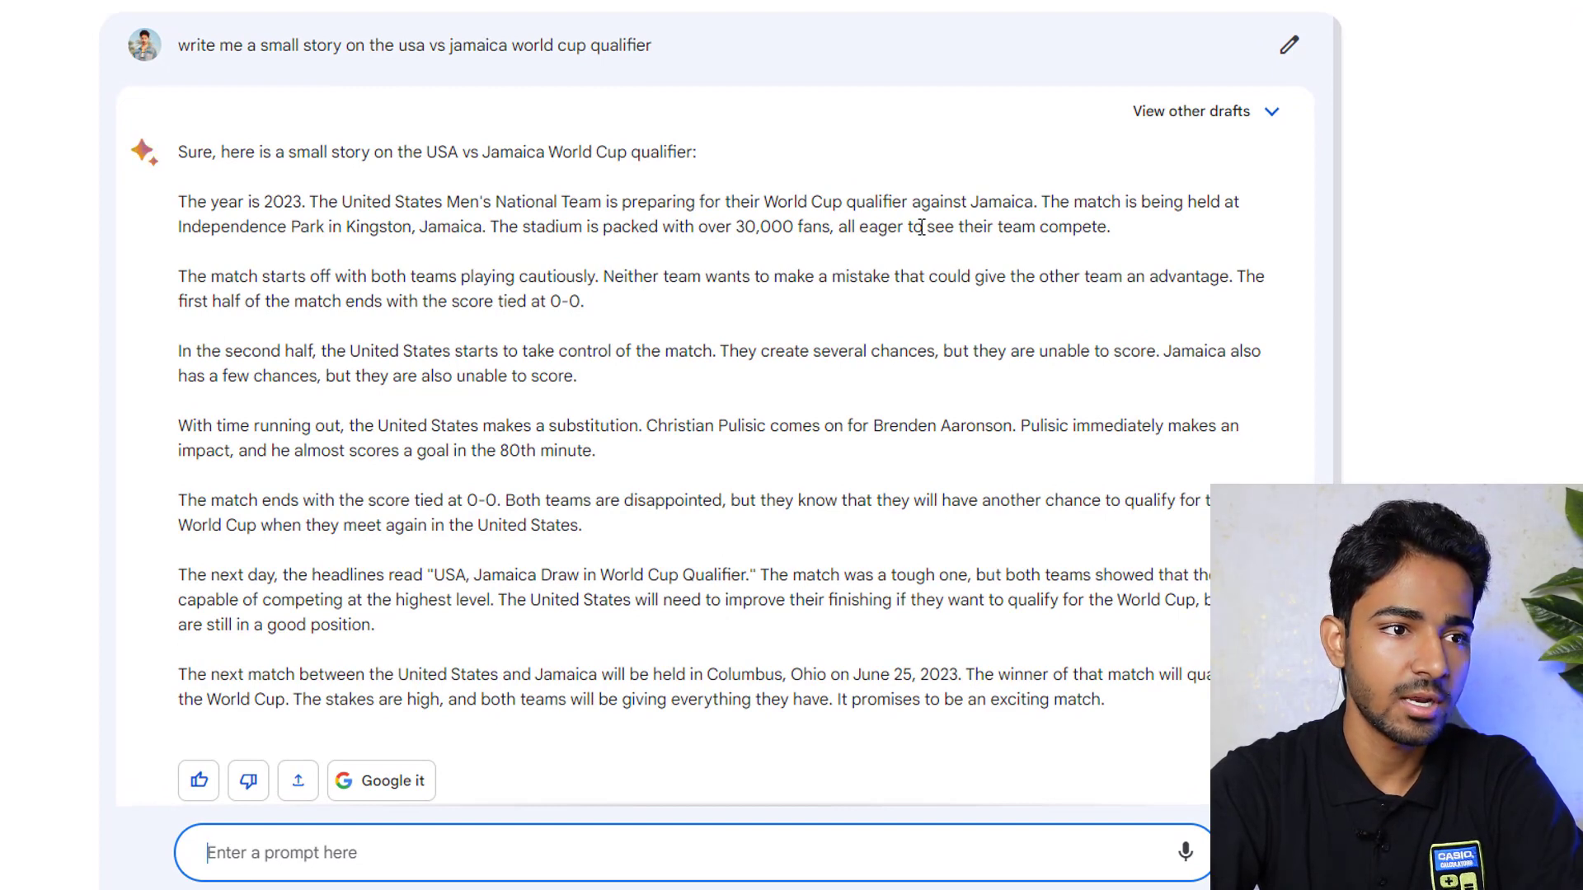
{"action": "left_click", "coordinate": [1063, 227]}
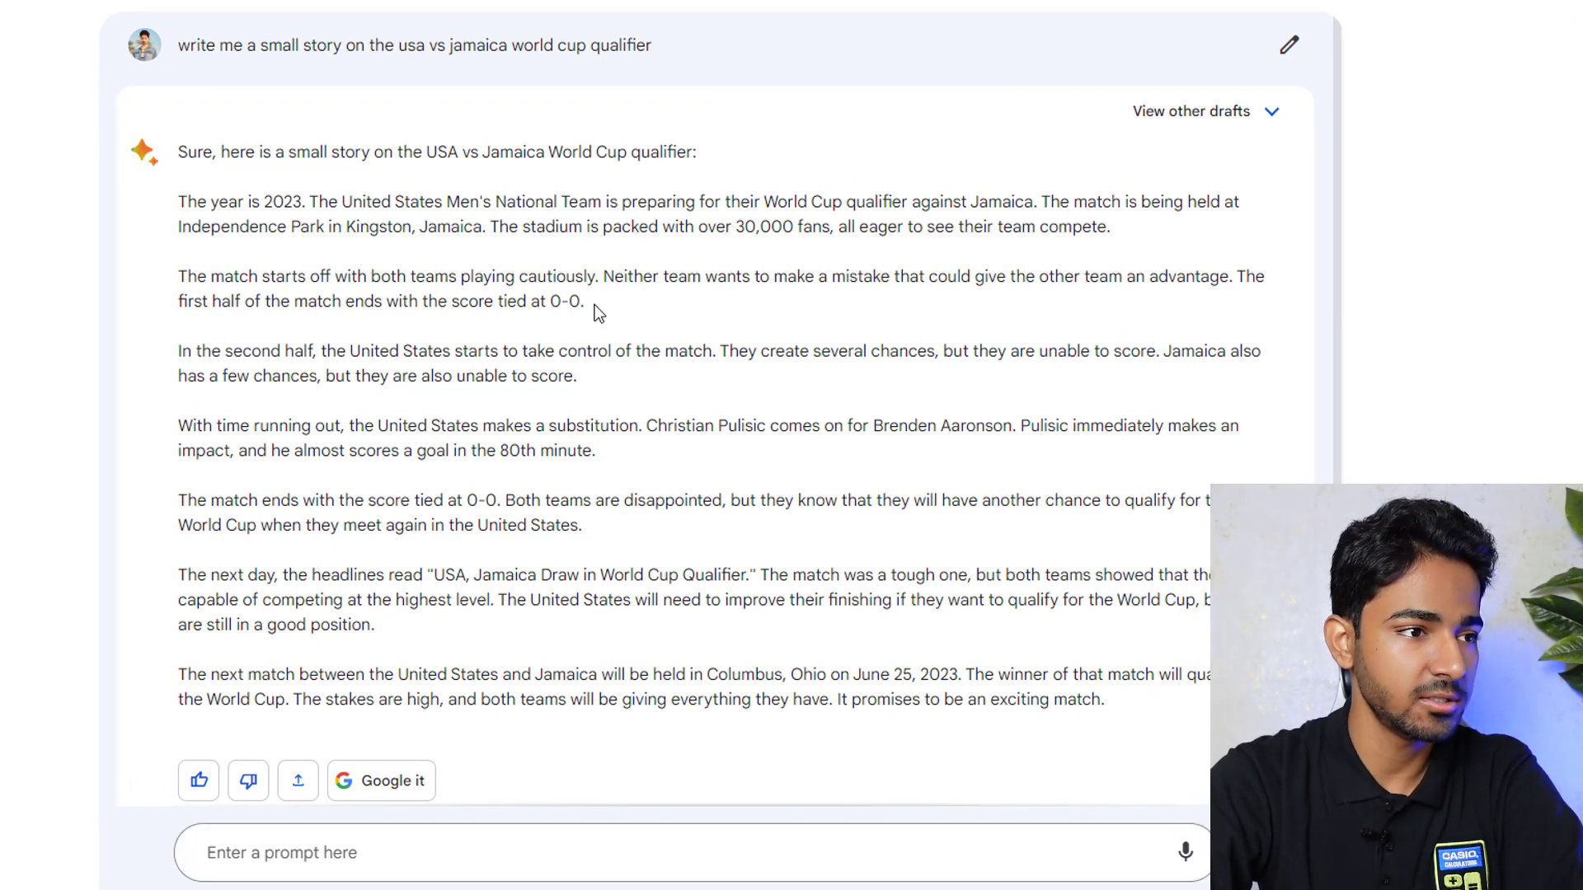
{"action": "left_click_drag", "start_coordinate": [612, 301], "coordinate": [486, 305]}
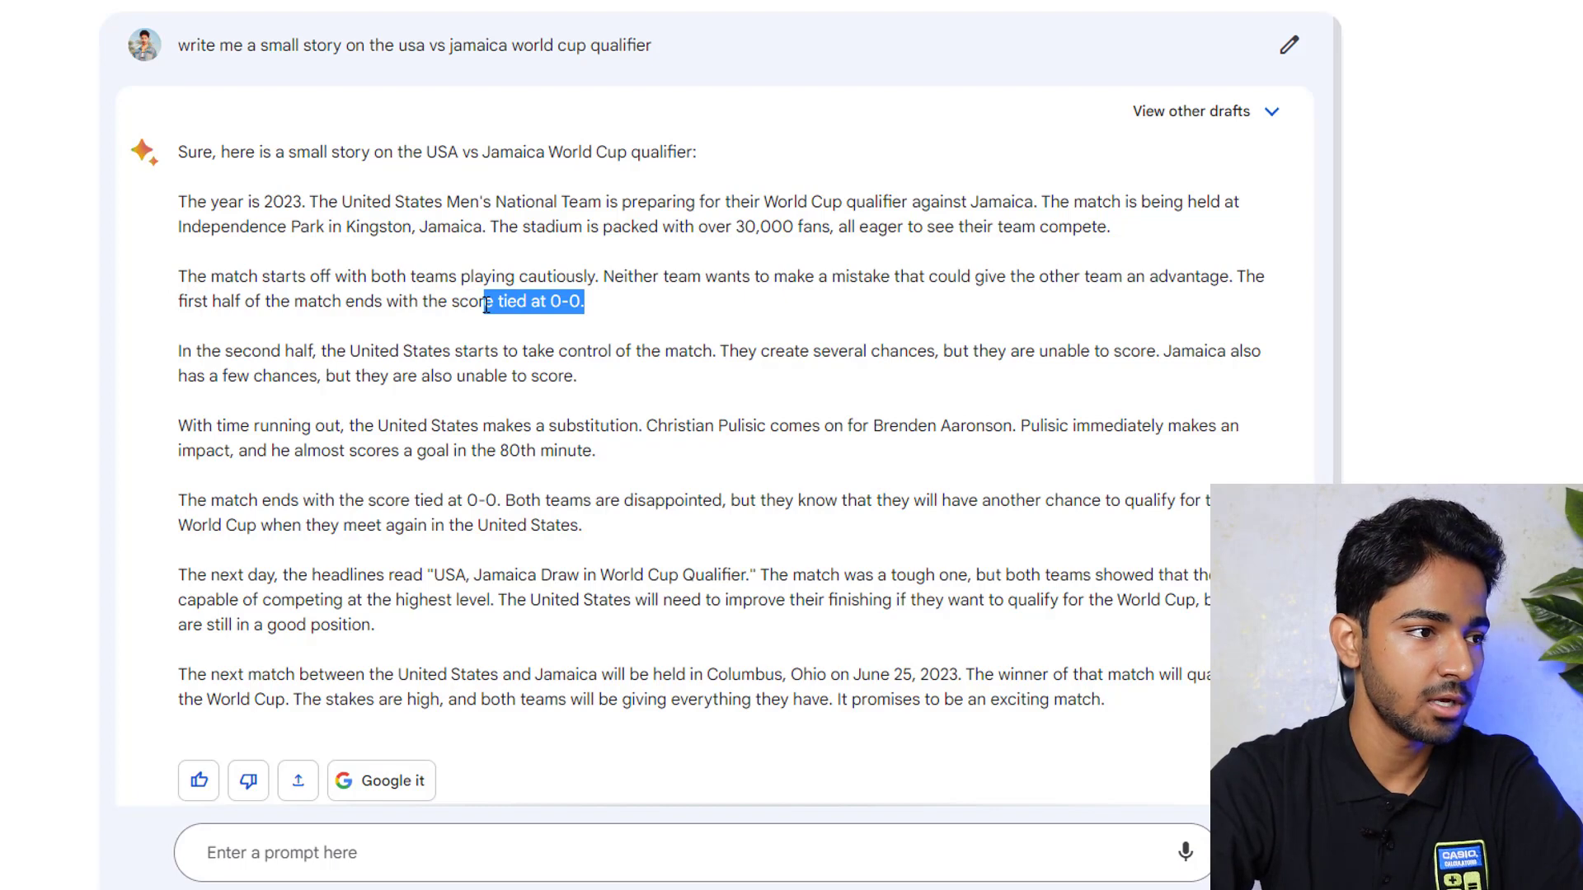
Step: Copy the paragraph about both teams playing cautiously in the first half from Bard's story
{"action": "left_click_drag", "start_coordinate": [172, 284], "coordinate": [181, 269]}
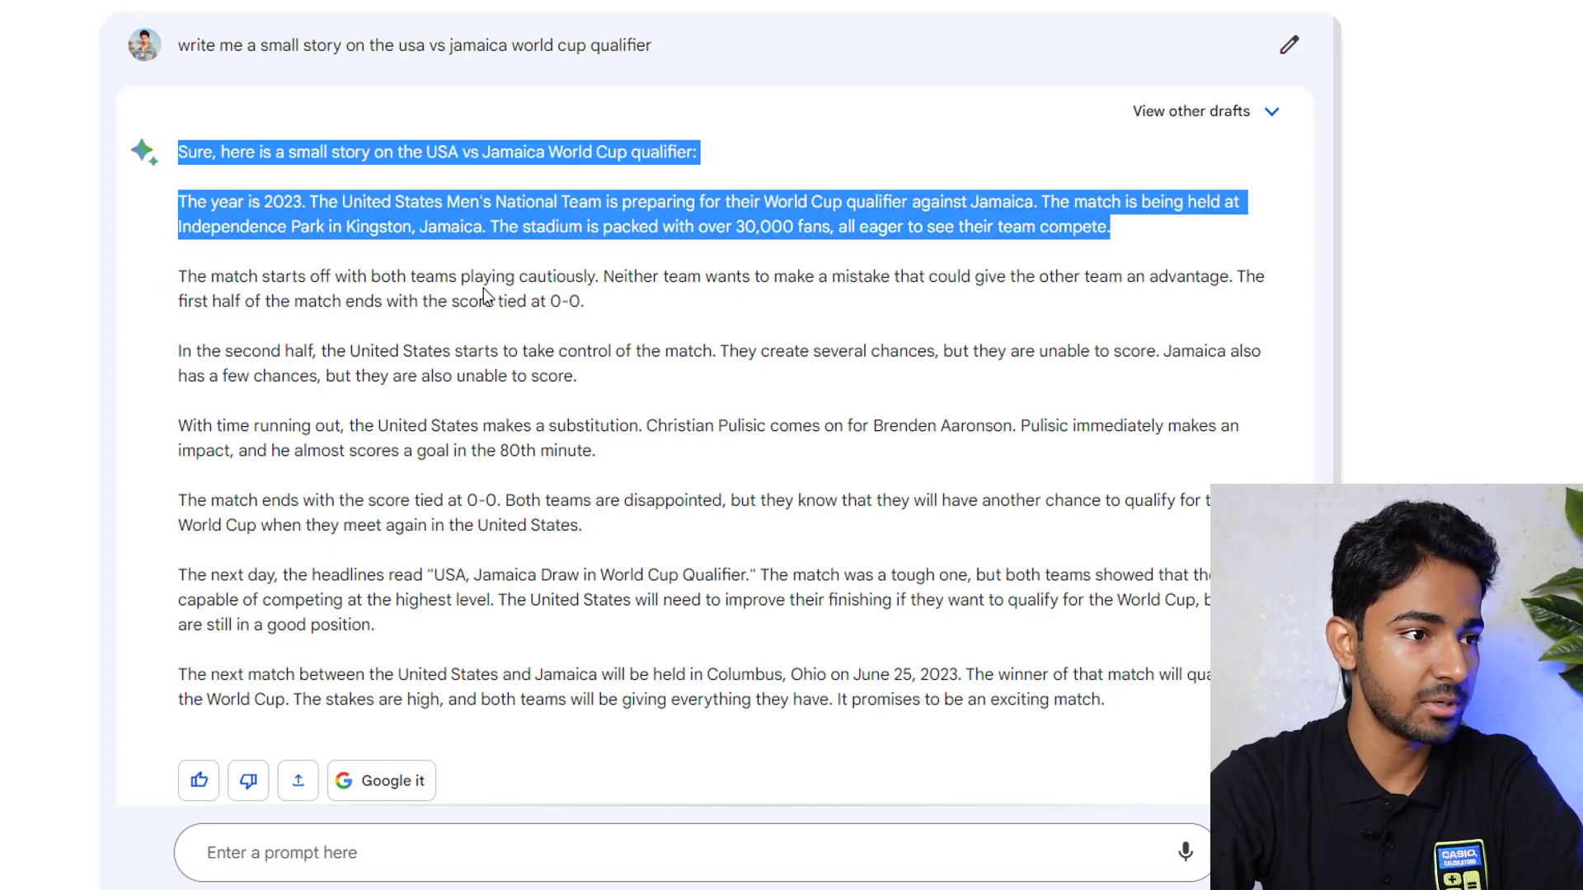
{"action": "mouse_move", "coordinate": [611, 302]}
{"action": "left_mouse_down"}
{"action": "mouse_move", "coordinate": [172, 275]}
{"action": "mouse_move", "coordinate": [599, 305]}
{"action": "left_mouse_up"}
{"action": "key", "text": "ctrl+c"}
{"action": "left_click", "coordinate": [182, 273]}
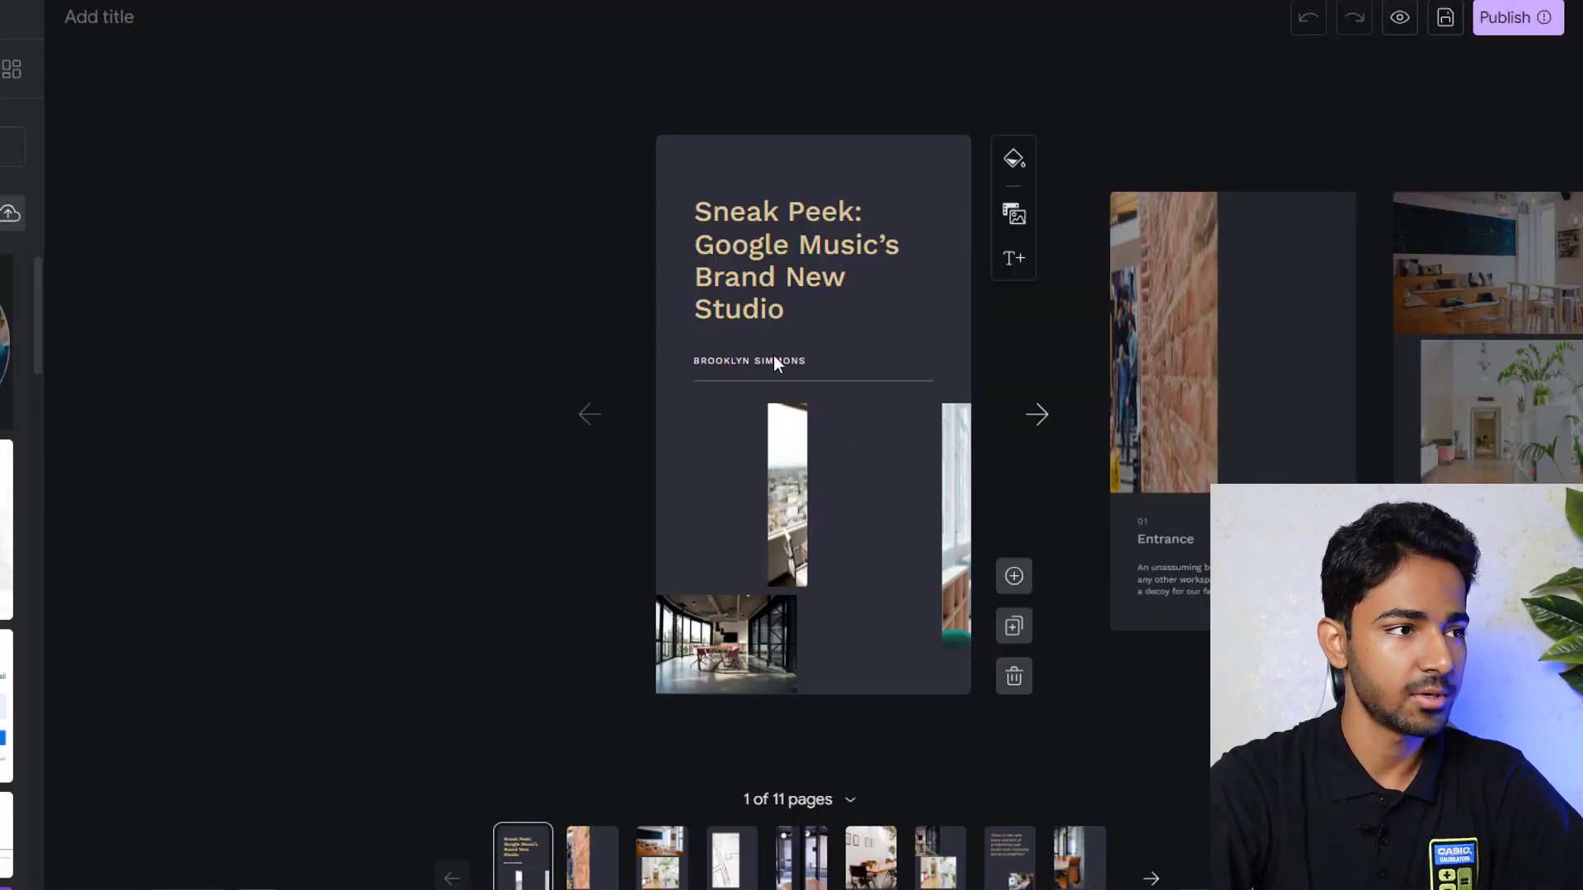
Step: In the Web Stories editor, delete the title, author name and photos from the template's first page
{"action": "left_click", "coordinate": [679, 468]}
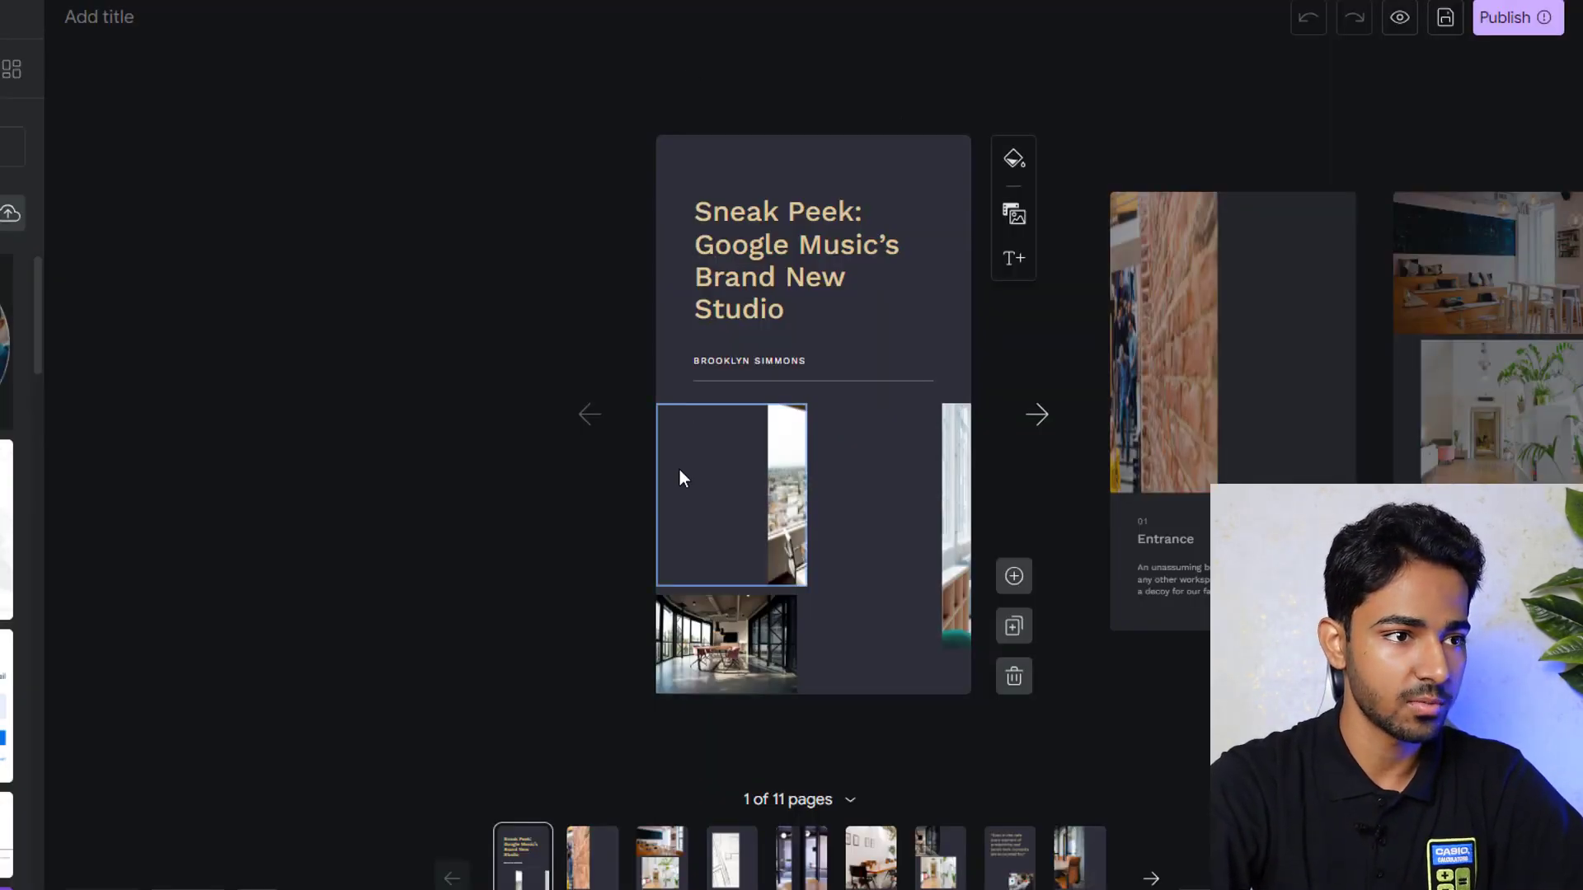
{"action": "double_click", "coordinate": [780, 445]}
{"action": "left_click_drag", "start_coordinate": [780, 457], "coordinate": [958, 454]}
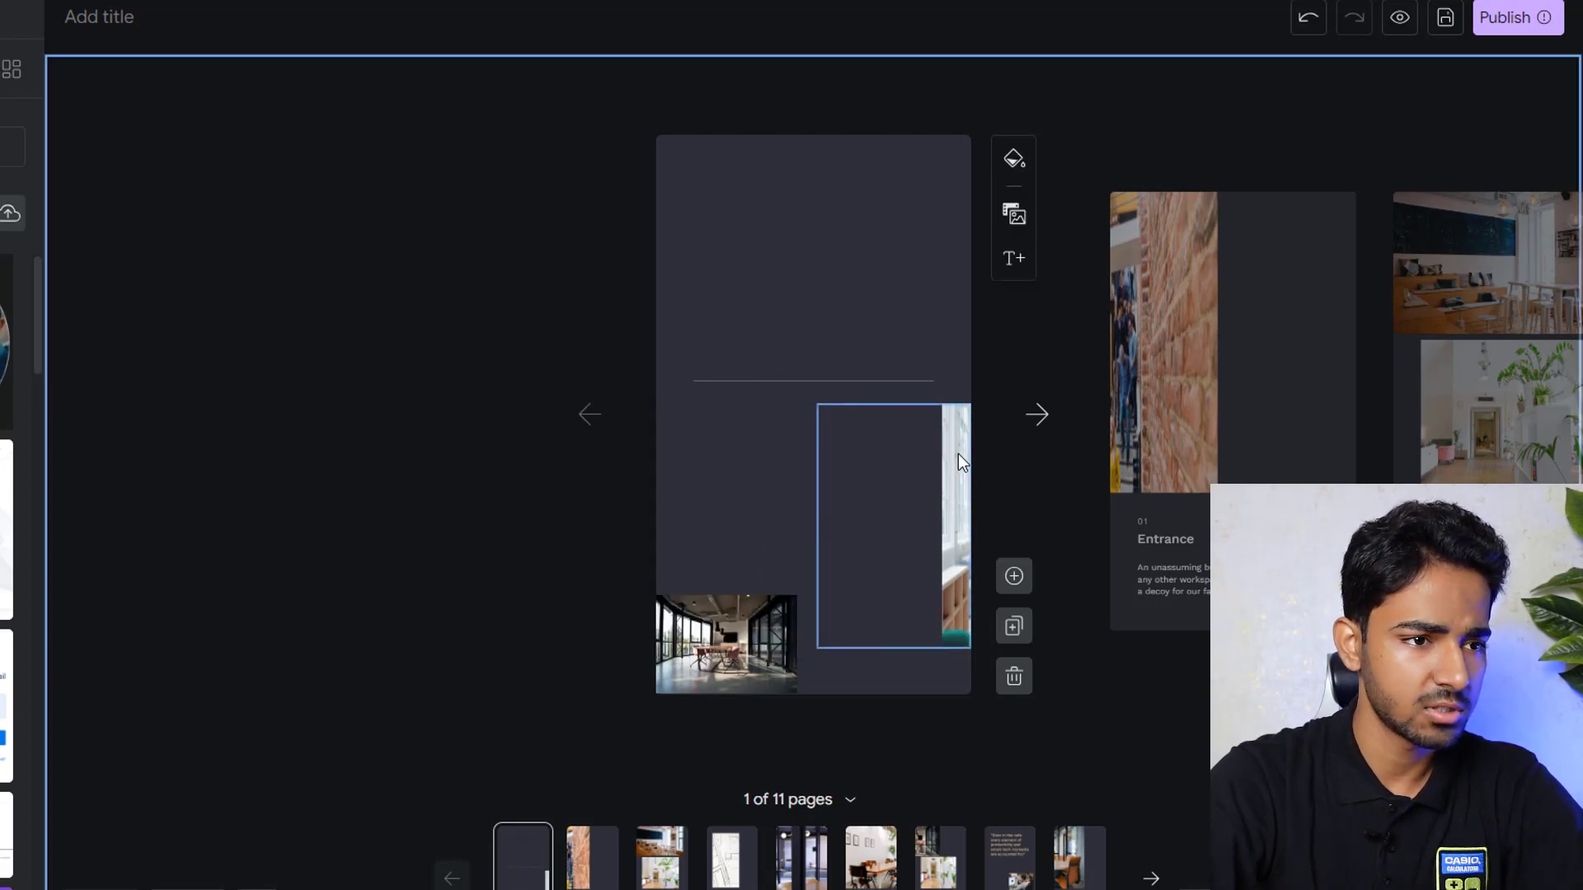
{"action": "key", "text": "Delete"}
{"action": "left_click", "coordinate": [785, 611]}
{"action": "key", "text": "Delete"}
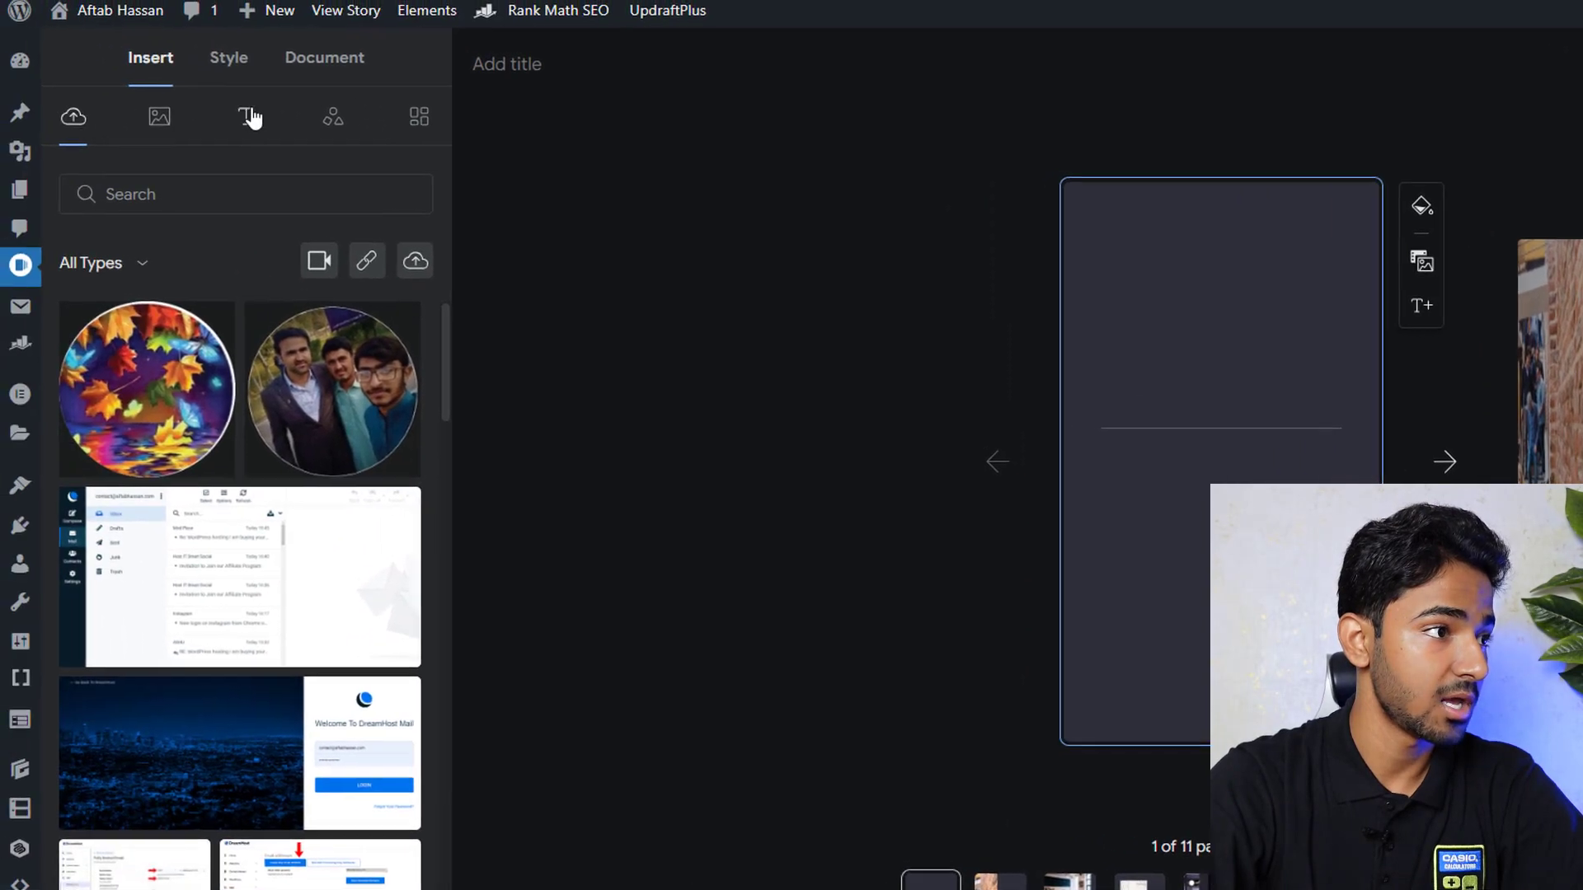
Step: Add a Title 1 text element to the first page and replace its placeholder with the copied match paragraph
{"action": "left_click", "coordinate": [247, 118]}
{"action": "left_click", "coordinate": [156, 270]}
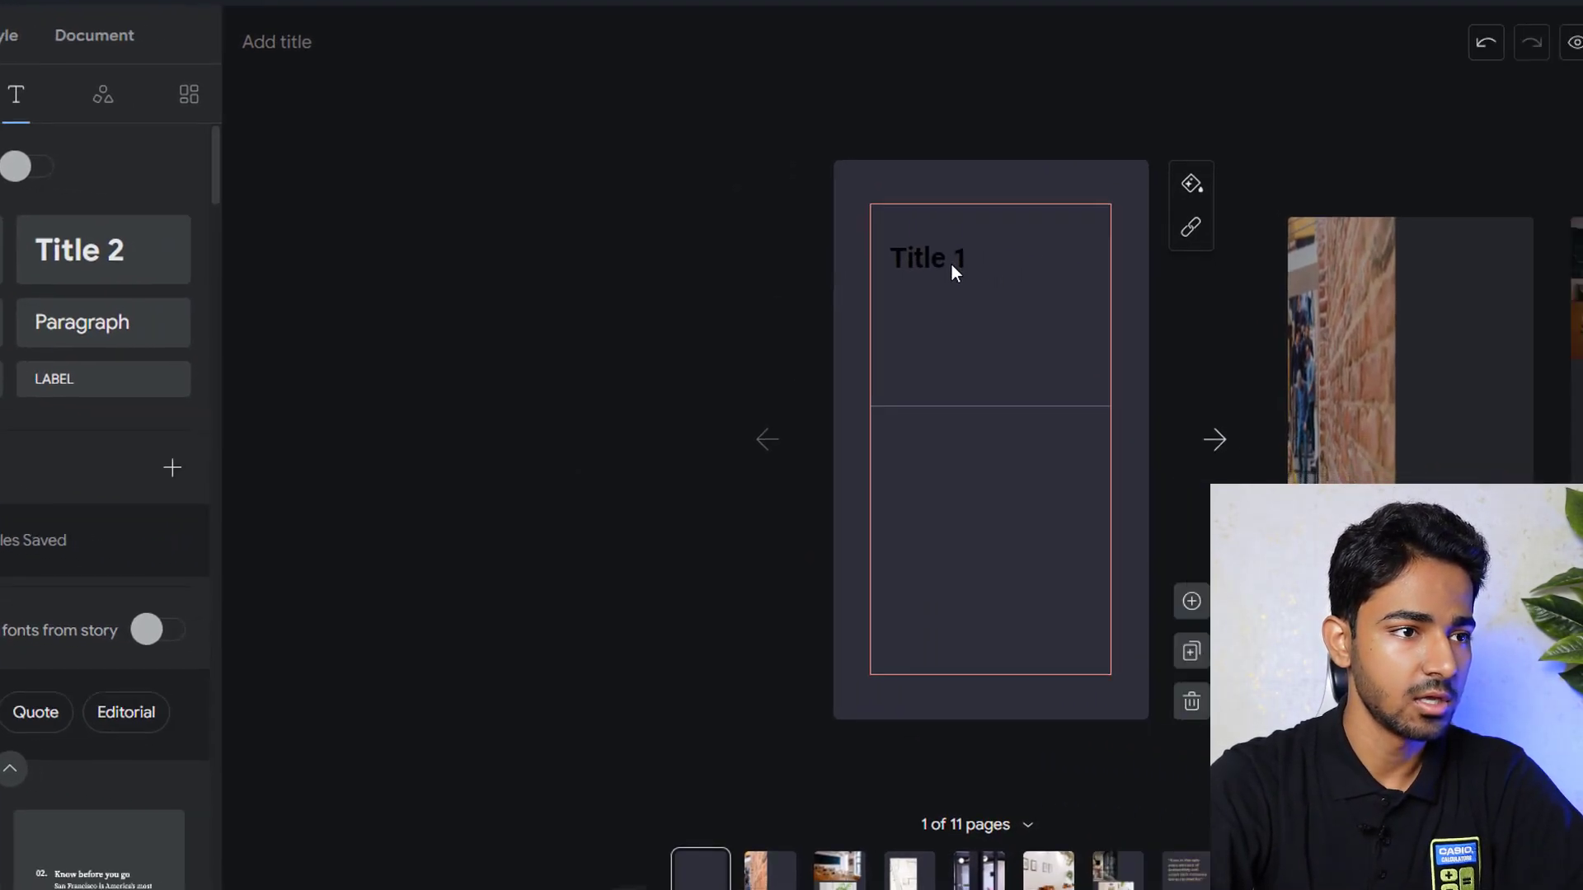
{"action": "double_click", "coordinate": [1161, 466]}
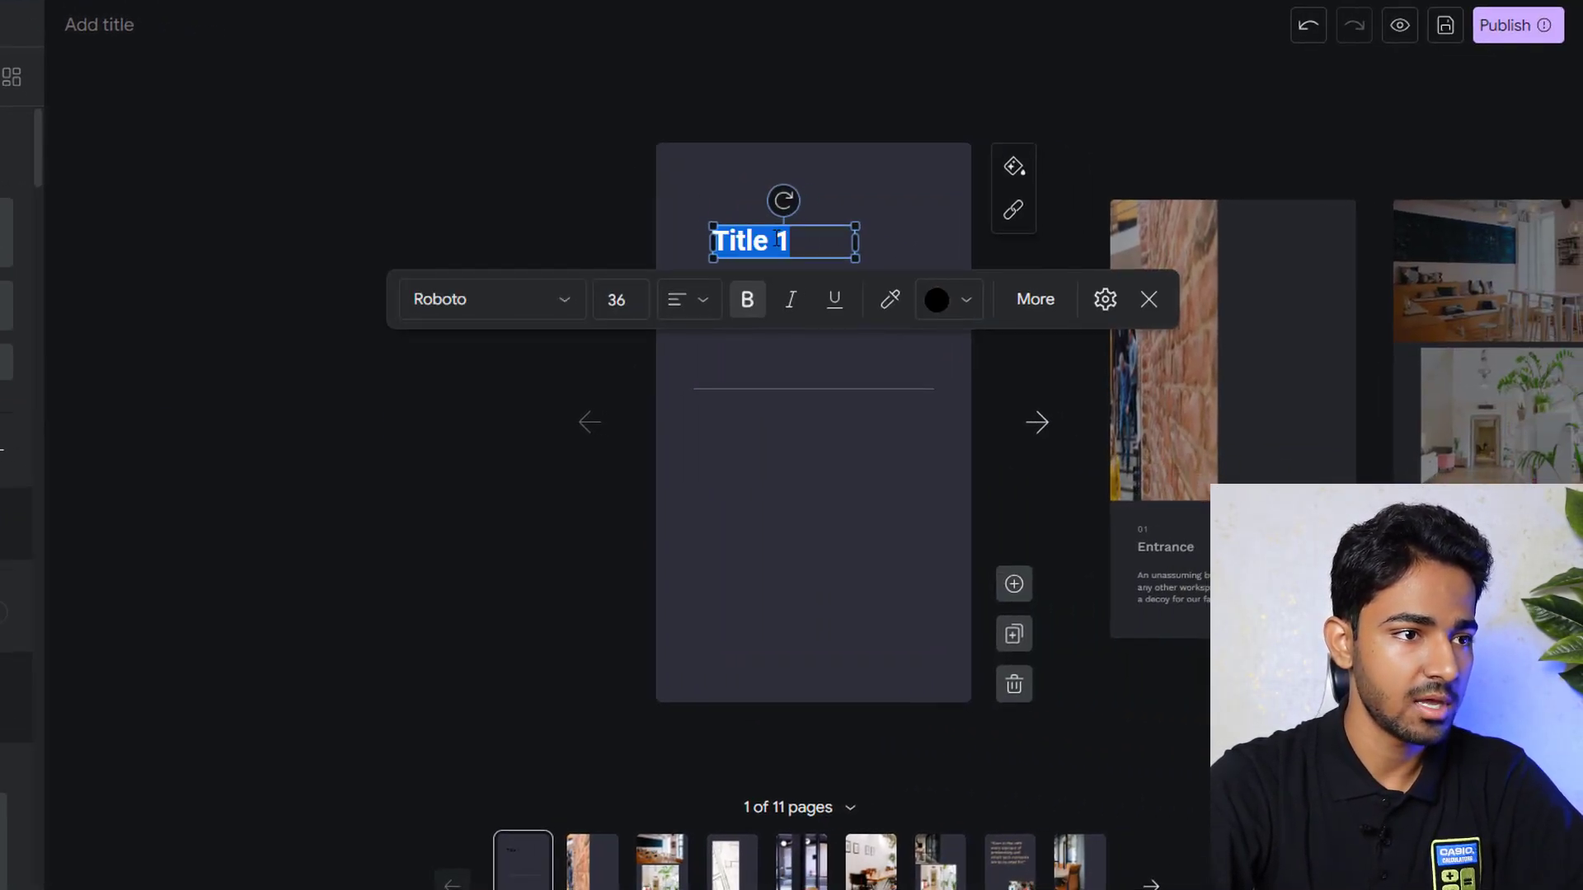
{"action": "key", "text": "ctrl+v"}
Step: Move the pasted paragraph to the upper part of the page and scale it to font size 28 within the margins
{"action": "left_click_drag", "start_coordinate": [856, 582], "coordinate": [1017, 417]}
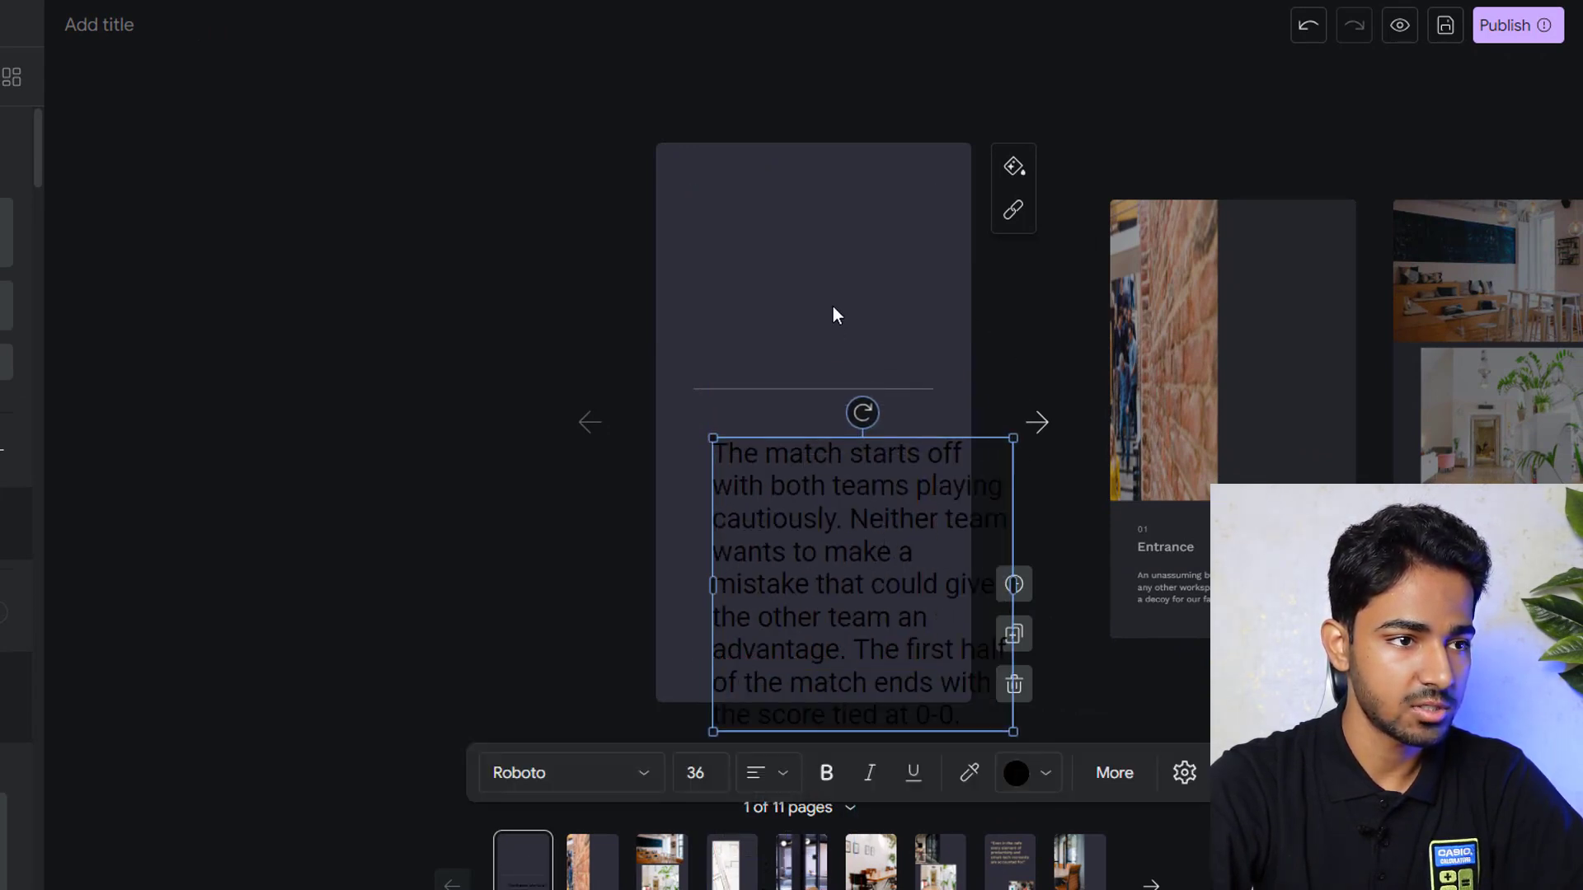
{"action": "left_click_drag", "start_coordinate": [867, 512], "coordinate": [848, 261]}
{"action": "left_click_drag", "start_coordinate": [993, 479], "coordinate": [932, 423]}
{"action": "left_click", "coordinate": [848, 546]}
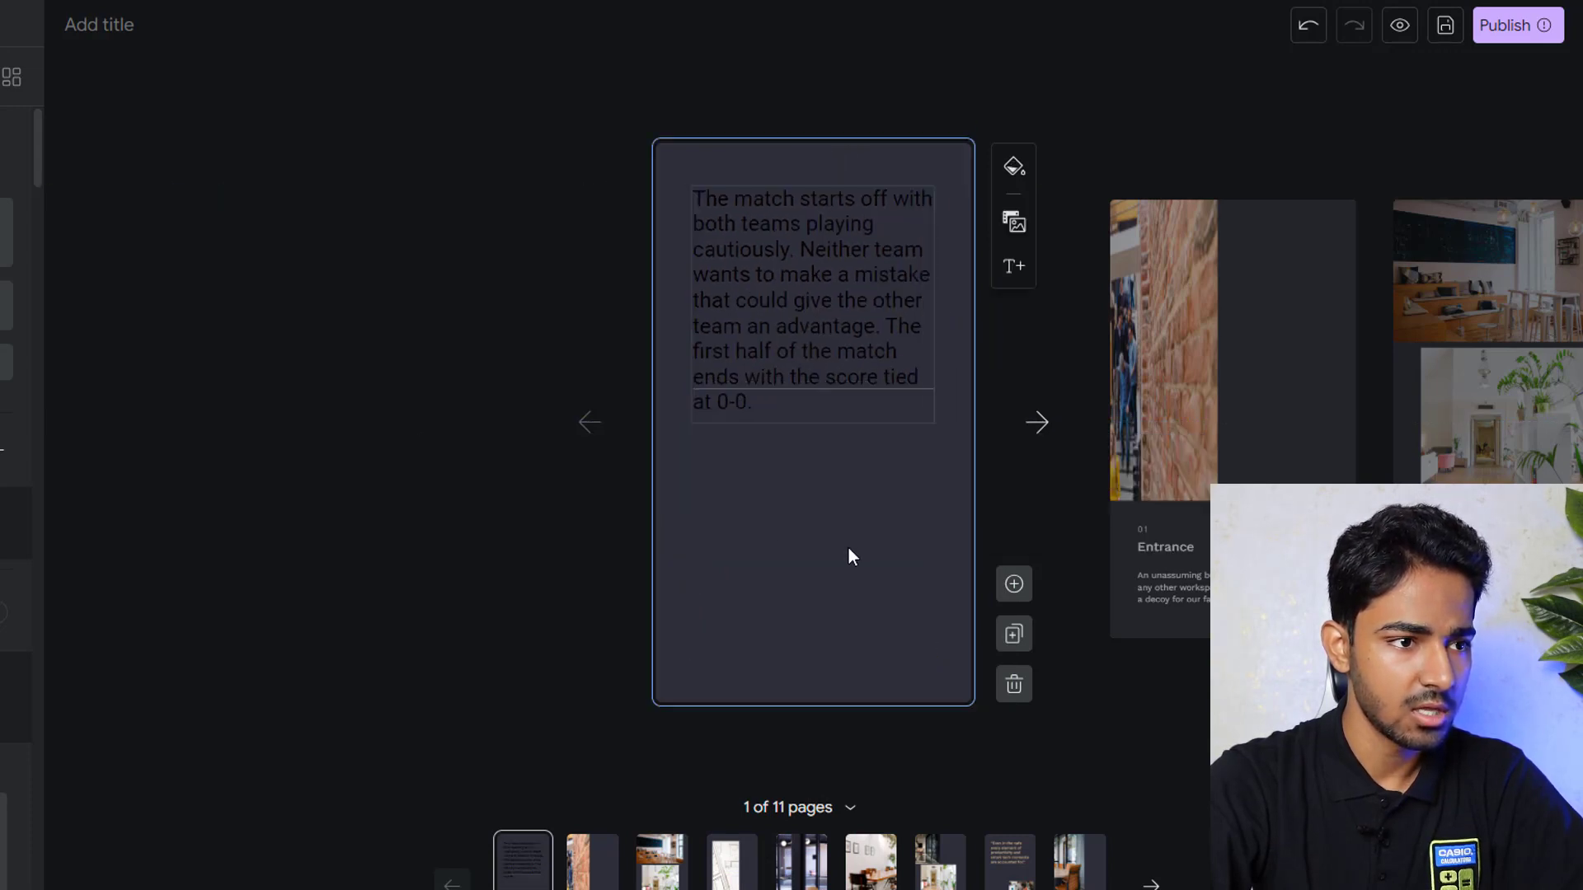
Step: Color the whole match paragraph yellow, trying white first
{"action": "left_click", "coordinate": [838, 234]}
{"action": "key", "text": "ctrl+a"}
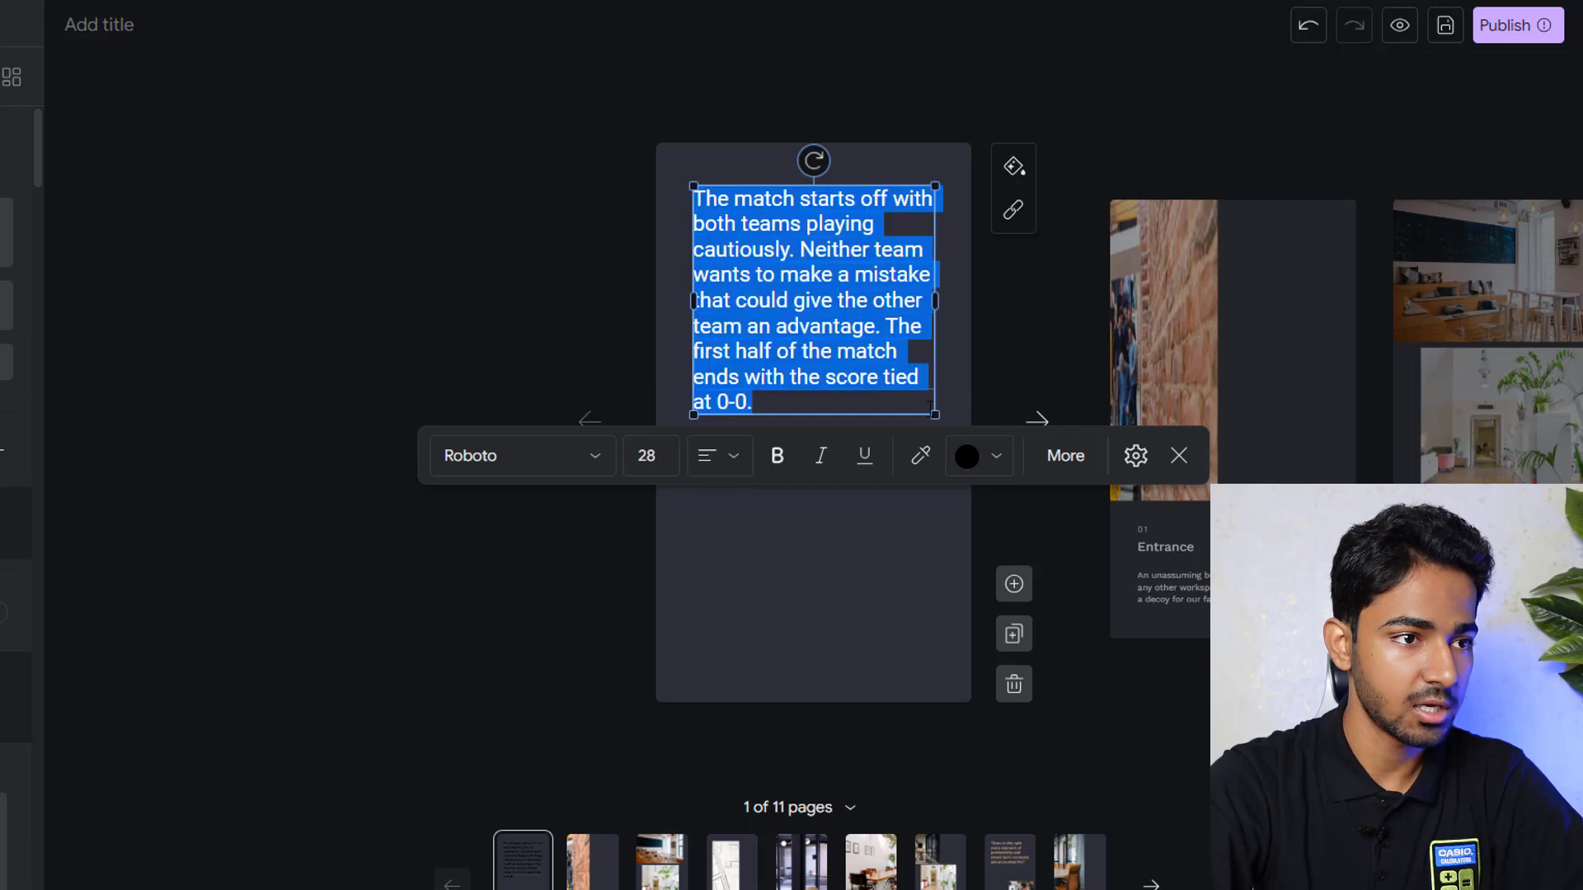
{"action": "left_click", "coordinate": [973, 461]}
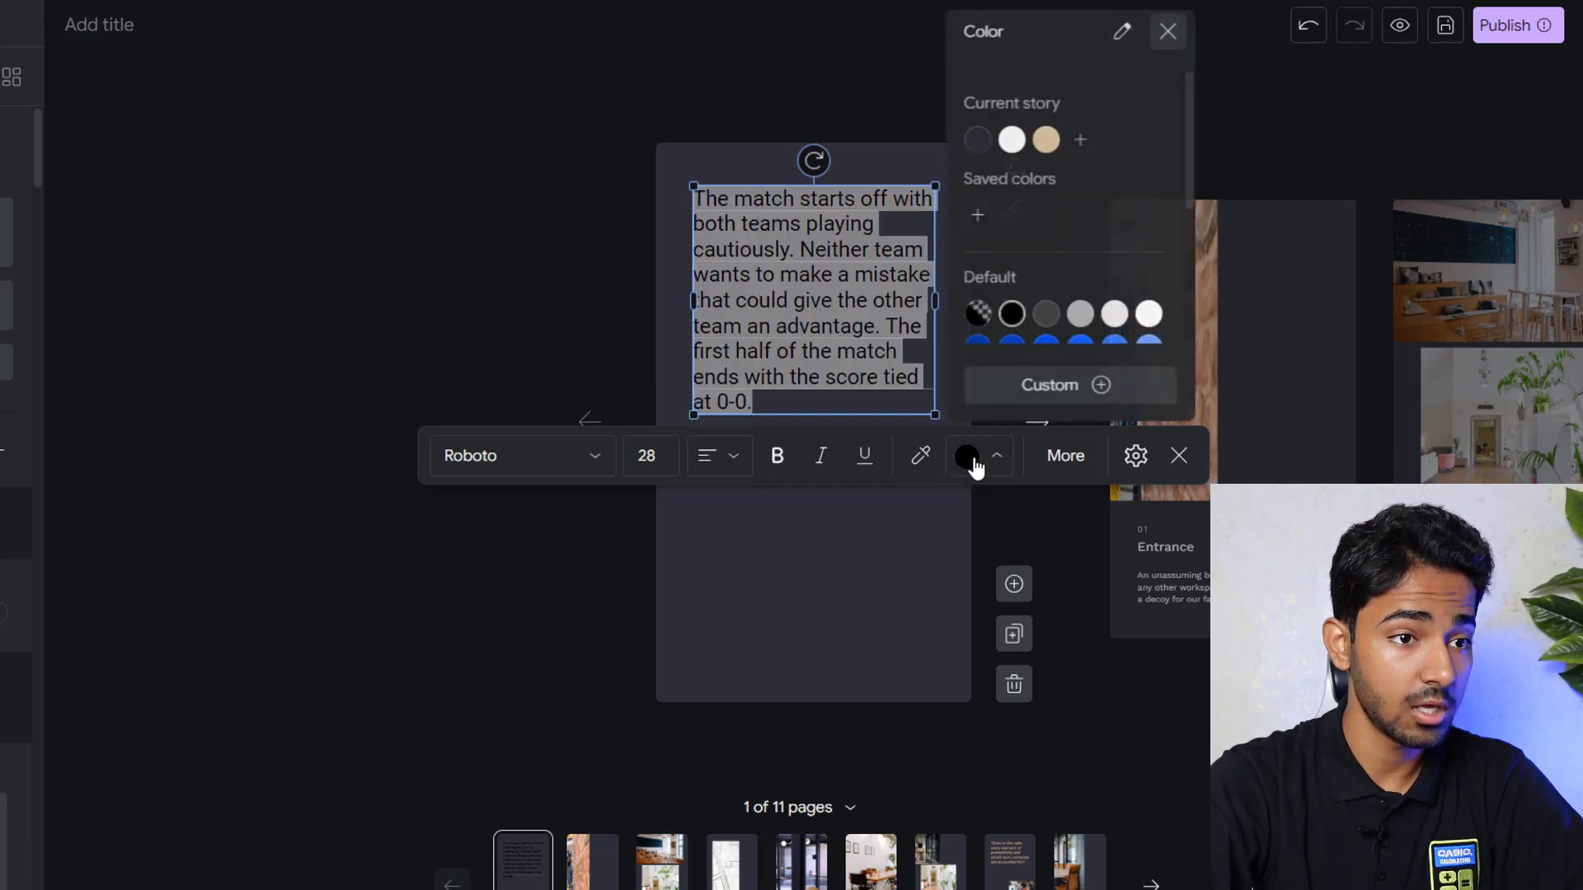
{"action": "left_click", "coordinate": [1147, 314]}
{"action": "scroll", "coordinate": [1118, 305], "scroll_direction": "down", "scroll_amount": 4}
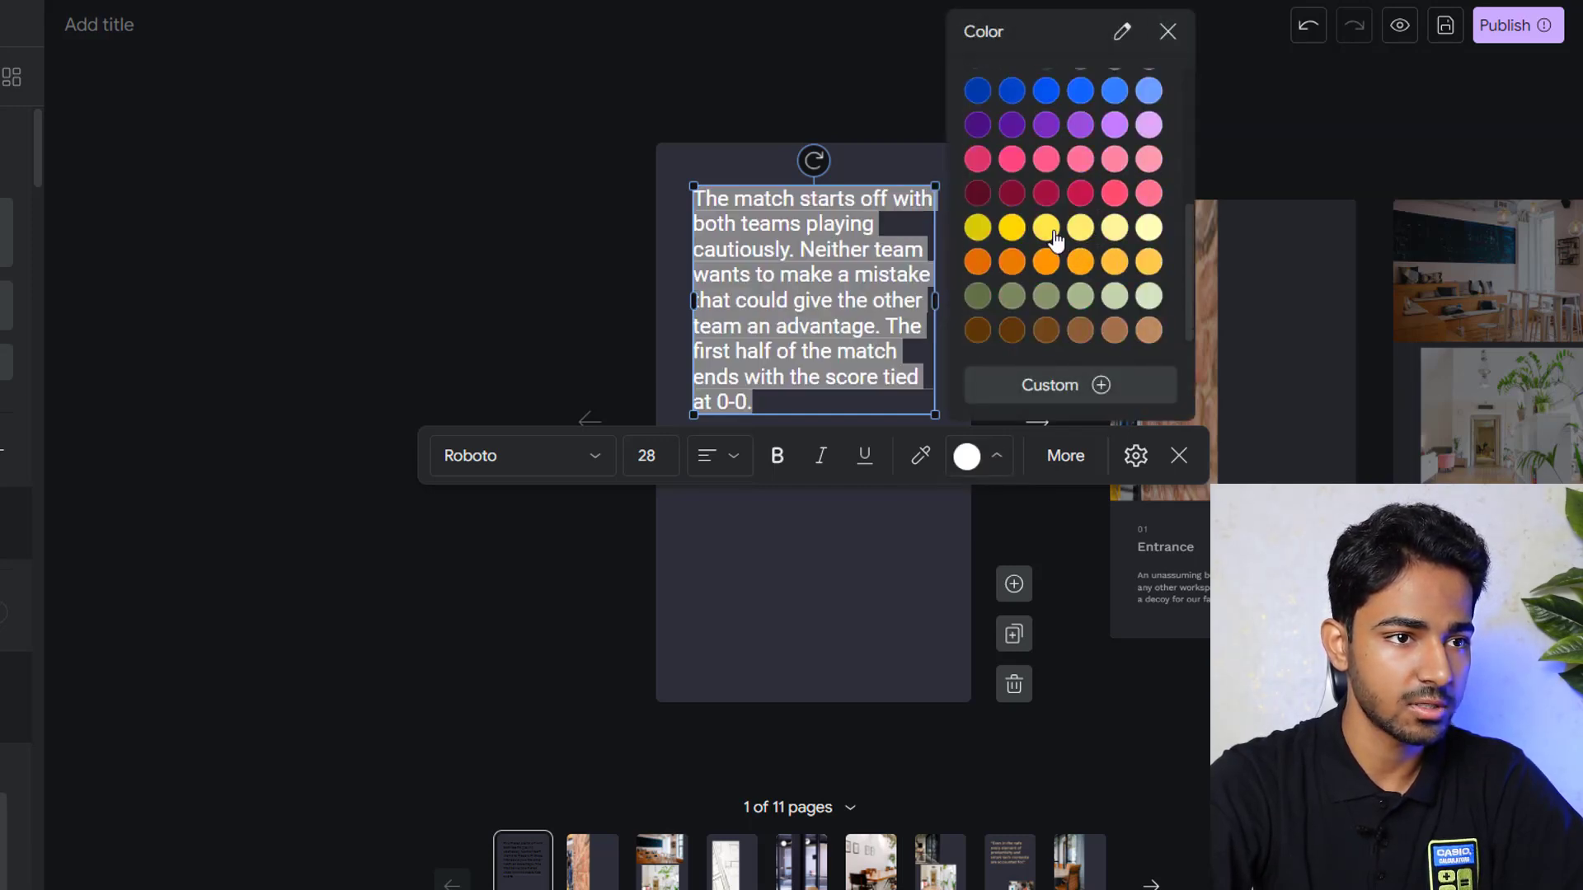
{"action": "left_click", "coordinate": [1045, 227]}
{"action": "left_click", "coordinate": [848, 592]}
{"action": "left_click", "coordinate": [845, 601]}
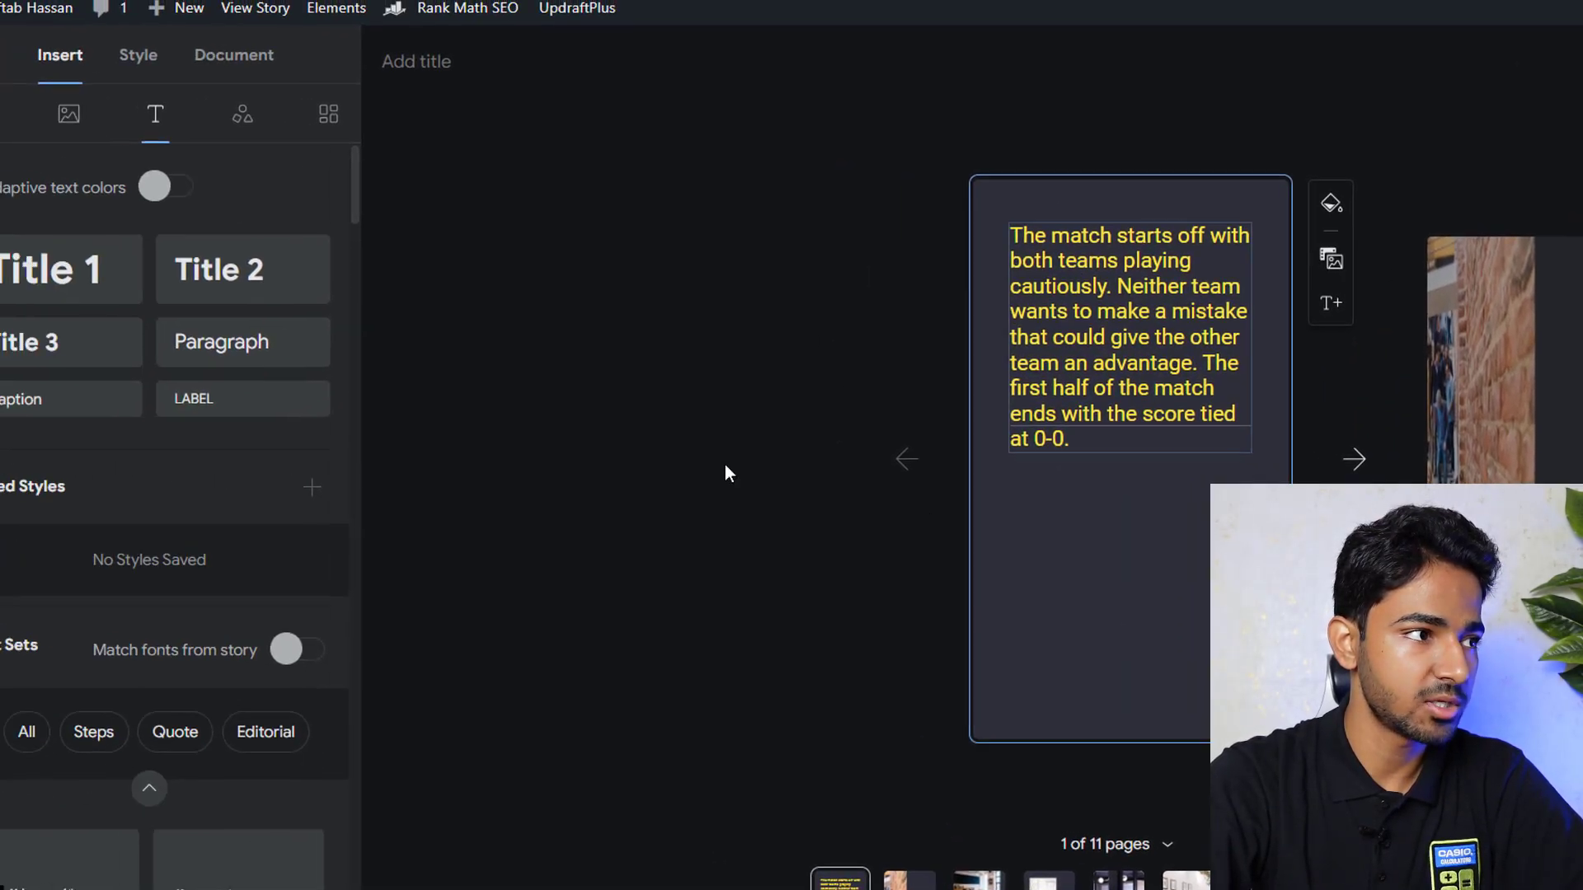
Step: Search the stock images for "usa vs jamaica", and save the Stars and Stripes FC match photo from Google Images
{"action": "left_click", "coordinate": [161, 125]}
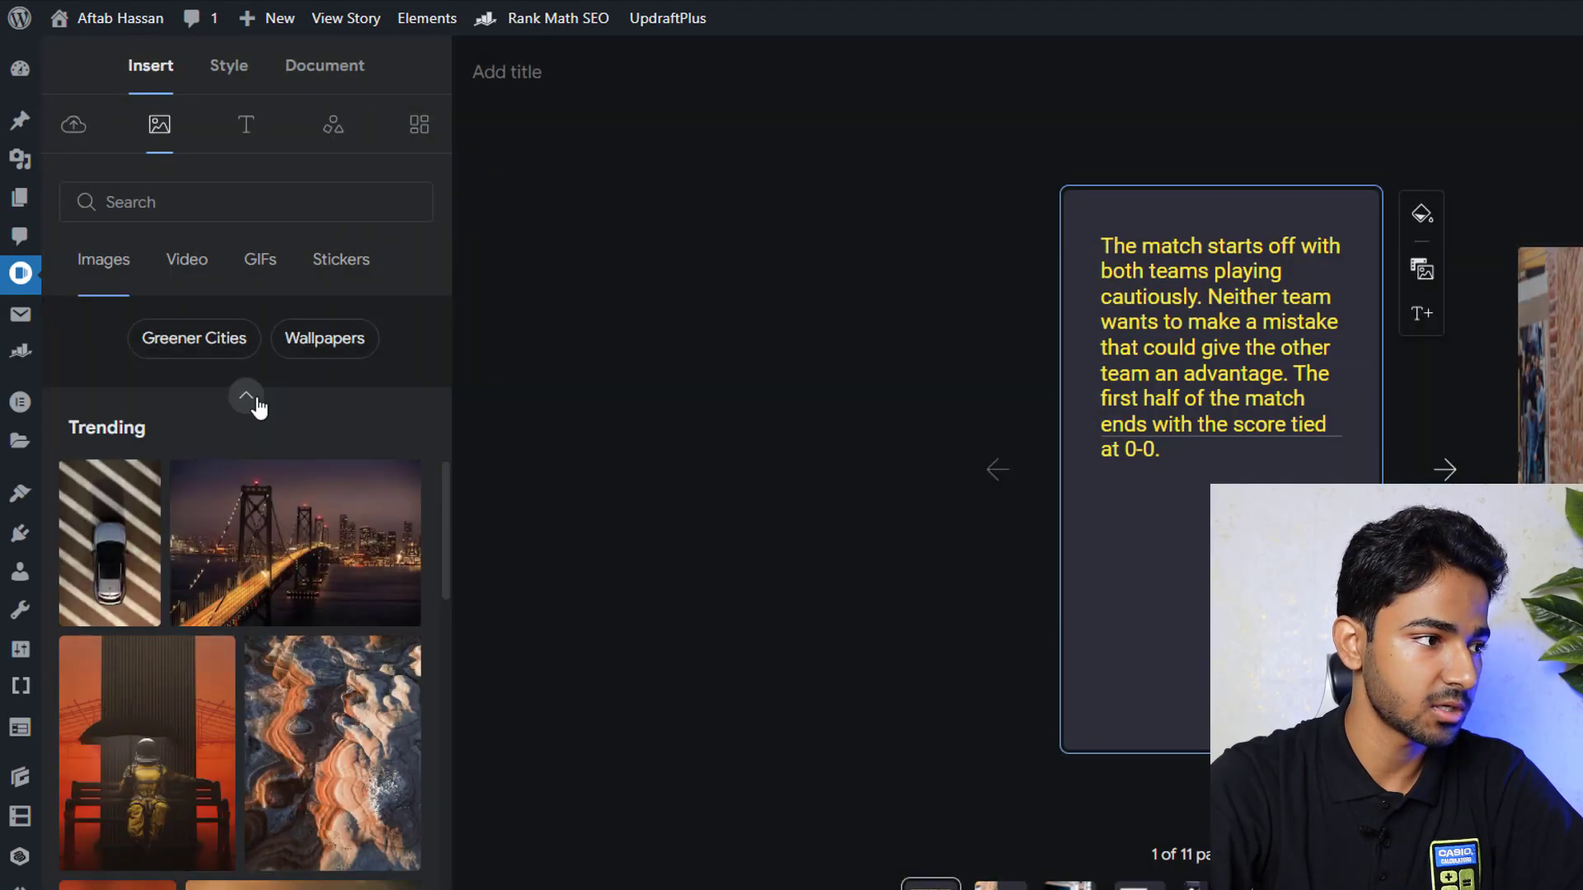
{"action": "left_click", "coordinate": [171, 208]}
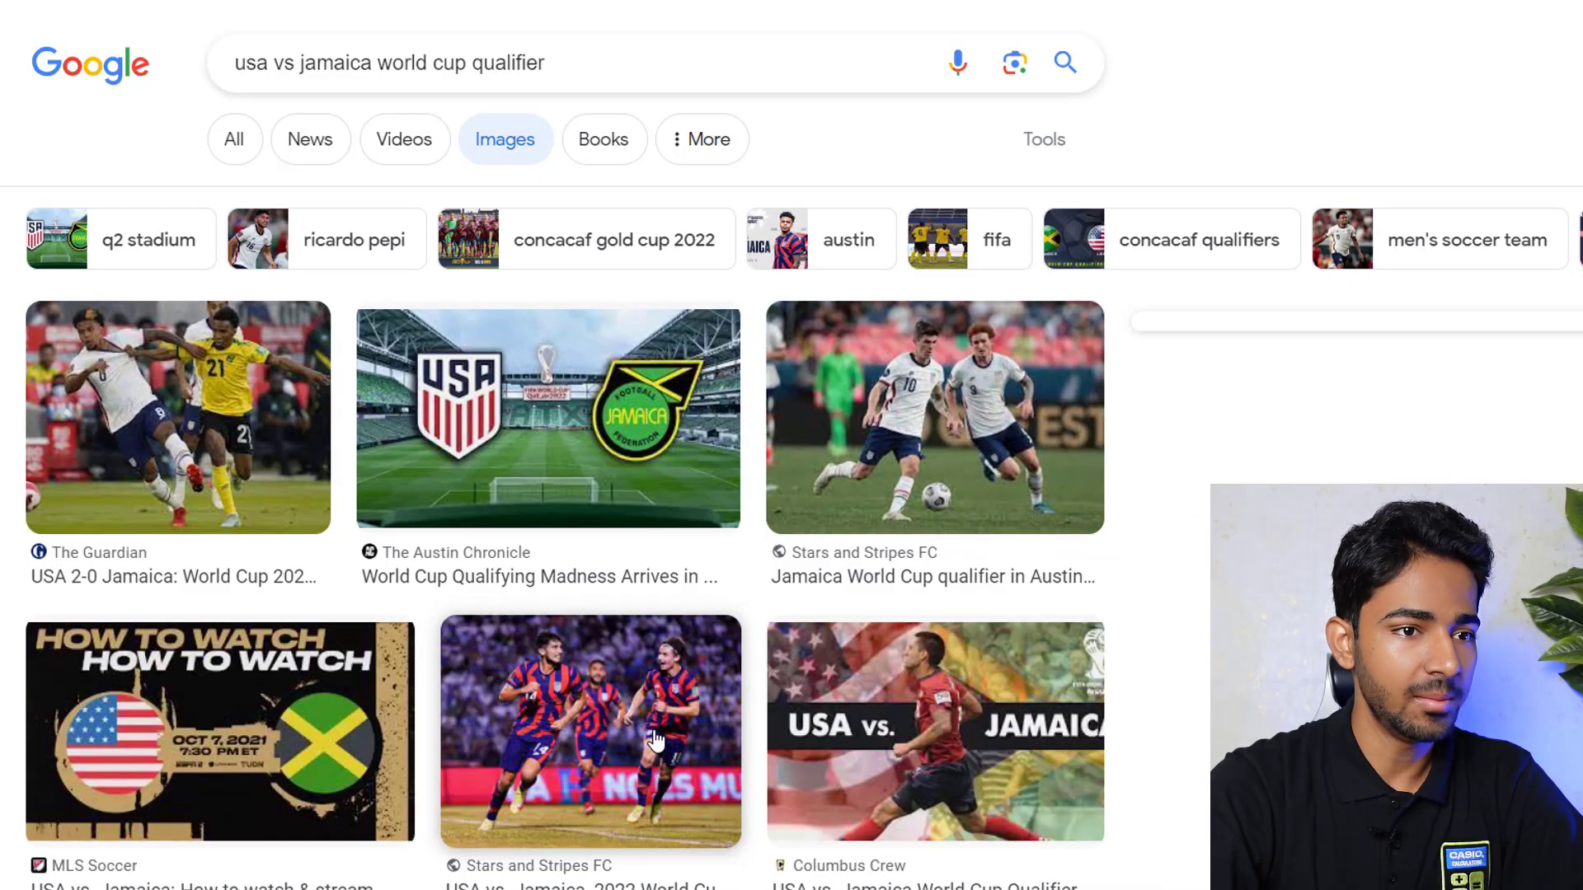
{"action": "left_click", "coordinate": [655, 739]}
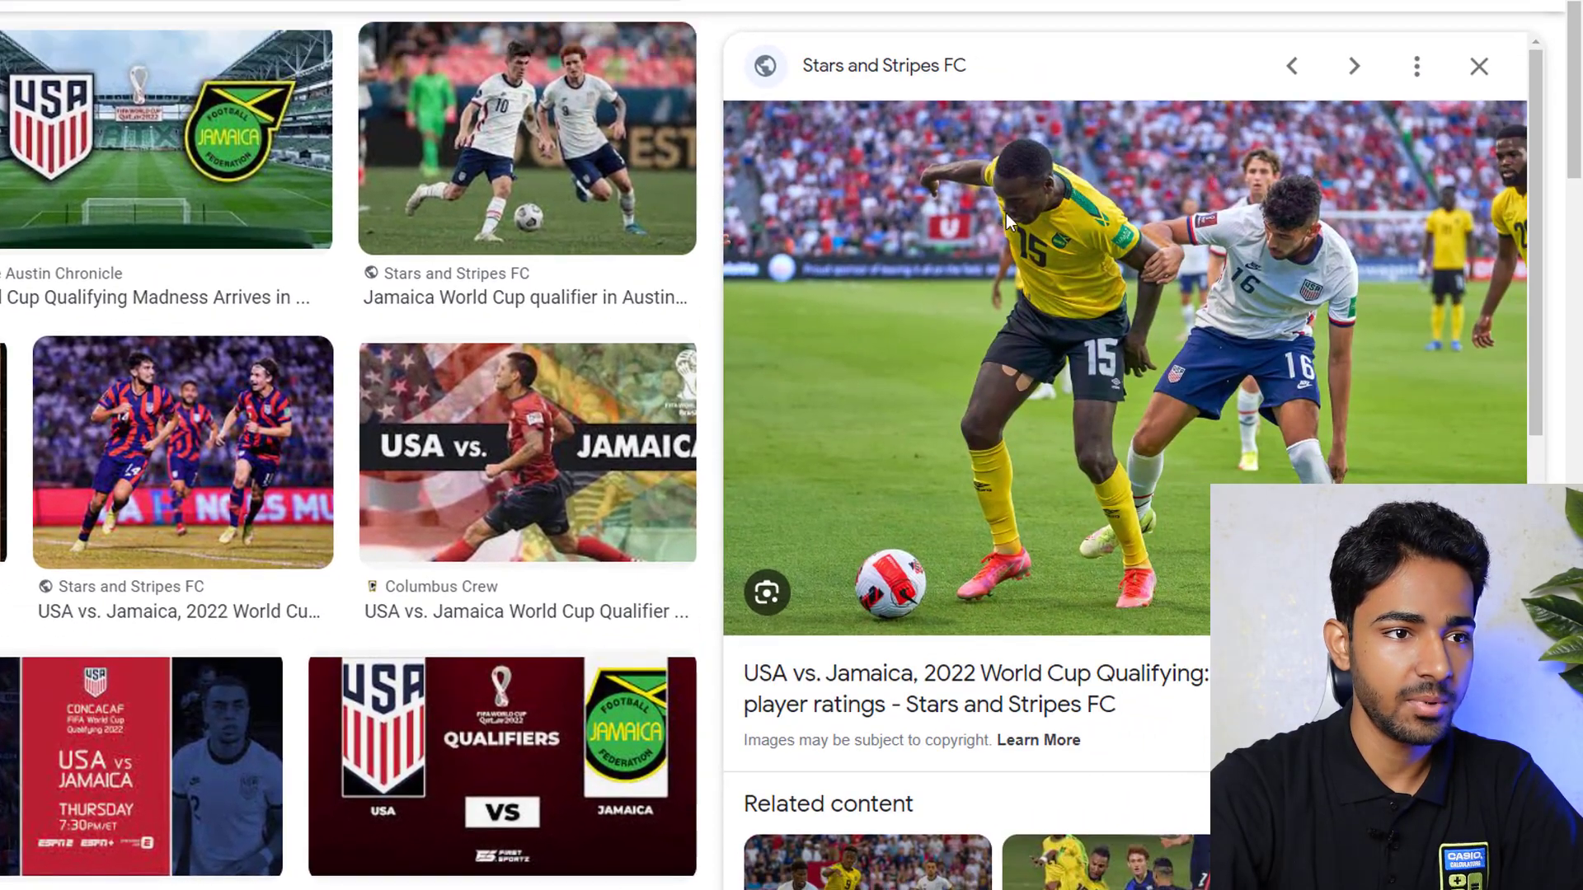
{"action": "right_click", "coordinate": [1006, 214]}
{"action": "left_click", "coordinate": [1103, 430]}
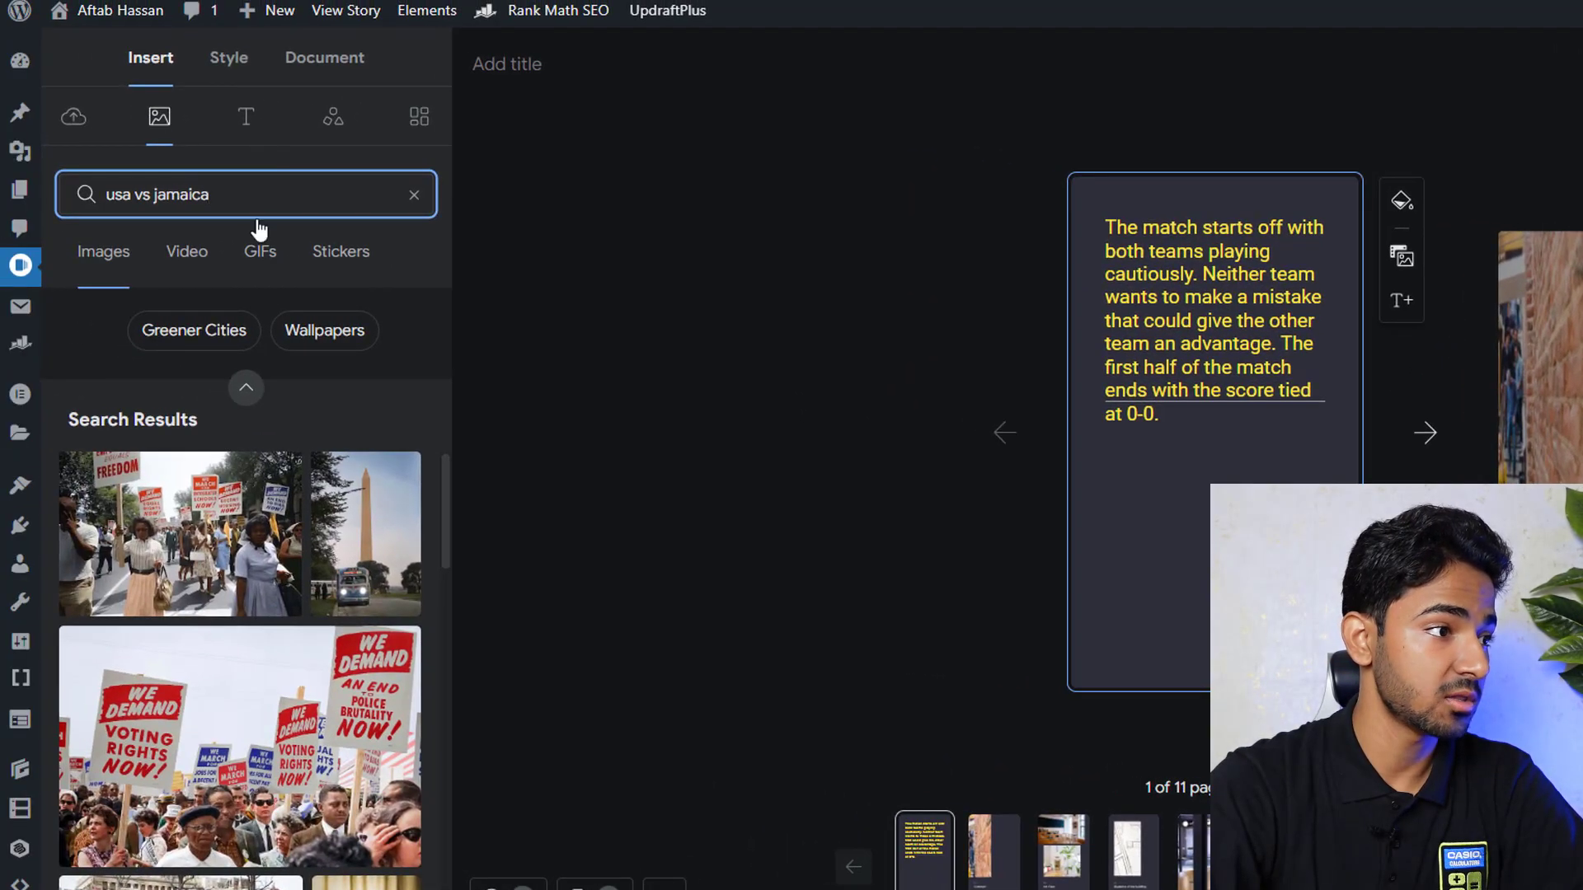
Step: Upload the saved match photo nbfnhg.jpg to the story's media and insert it on the first page
{"action": "left_click", "coordinate": [103, 274]}
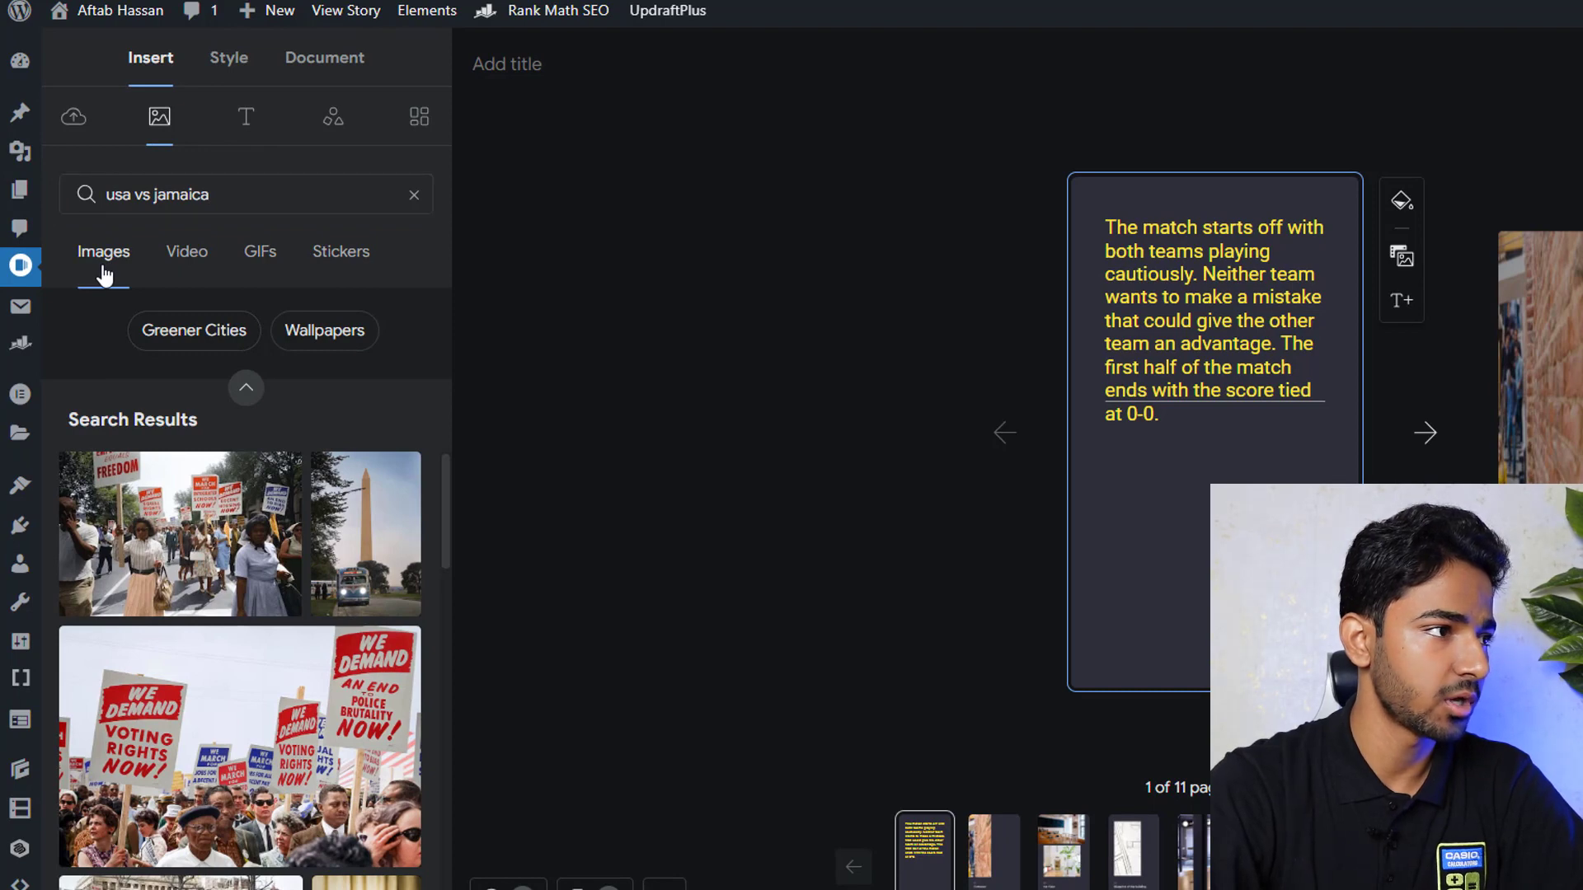
{"action": "left_click", "coordinate": [76, 126]}
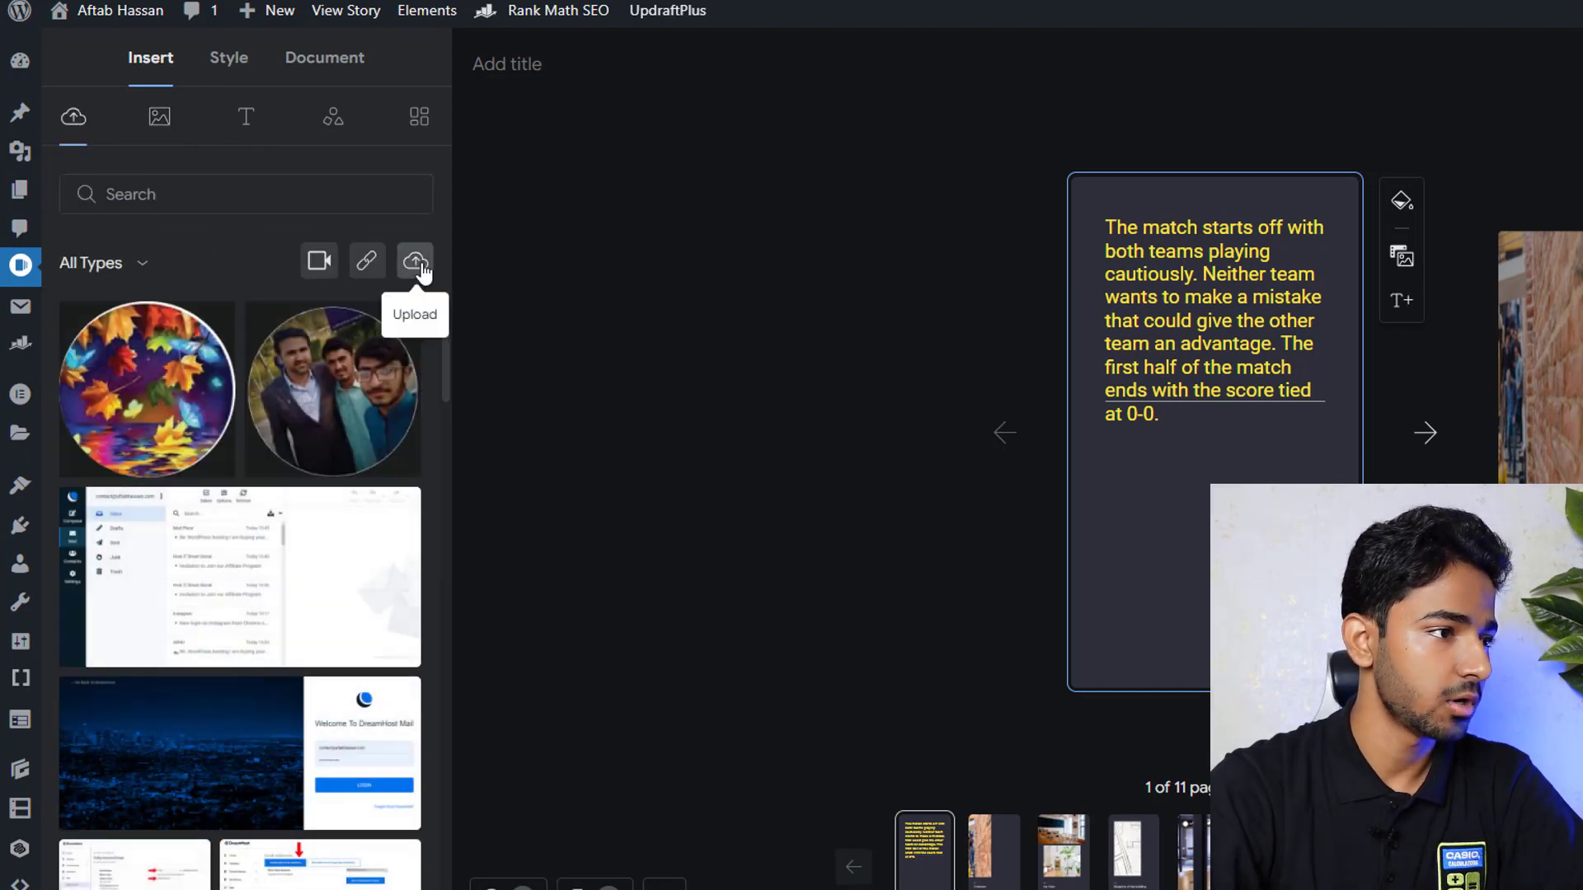
{"action": "left_click", "coordinate": [415, 261]}
{"action": "left_click_drag", "start_coordinate": [1016, 643], "coordinate": [1057, 562]}
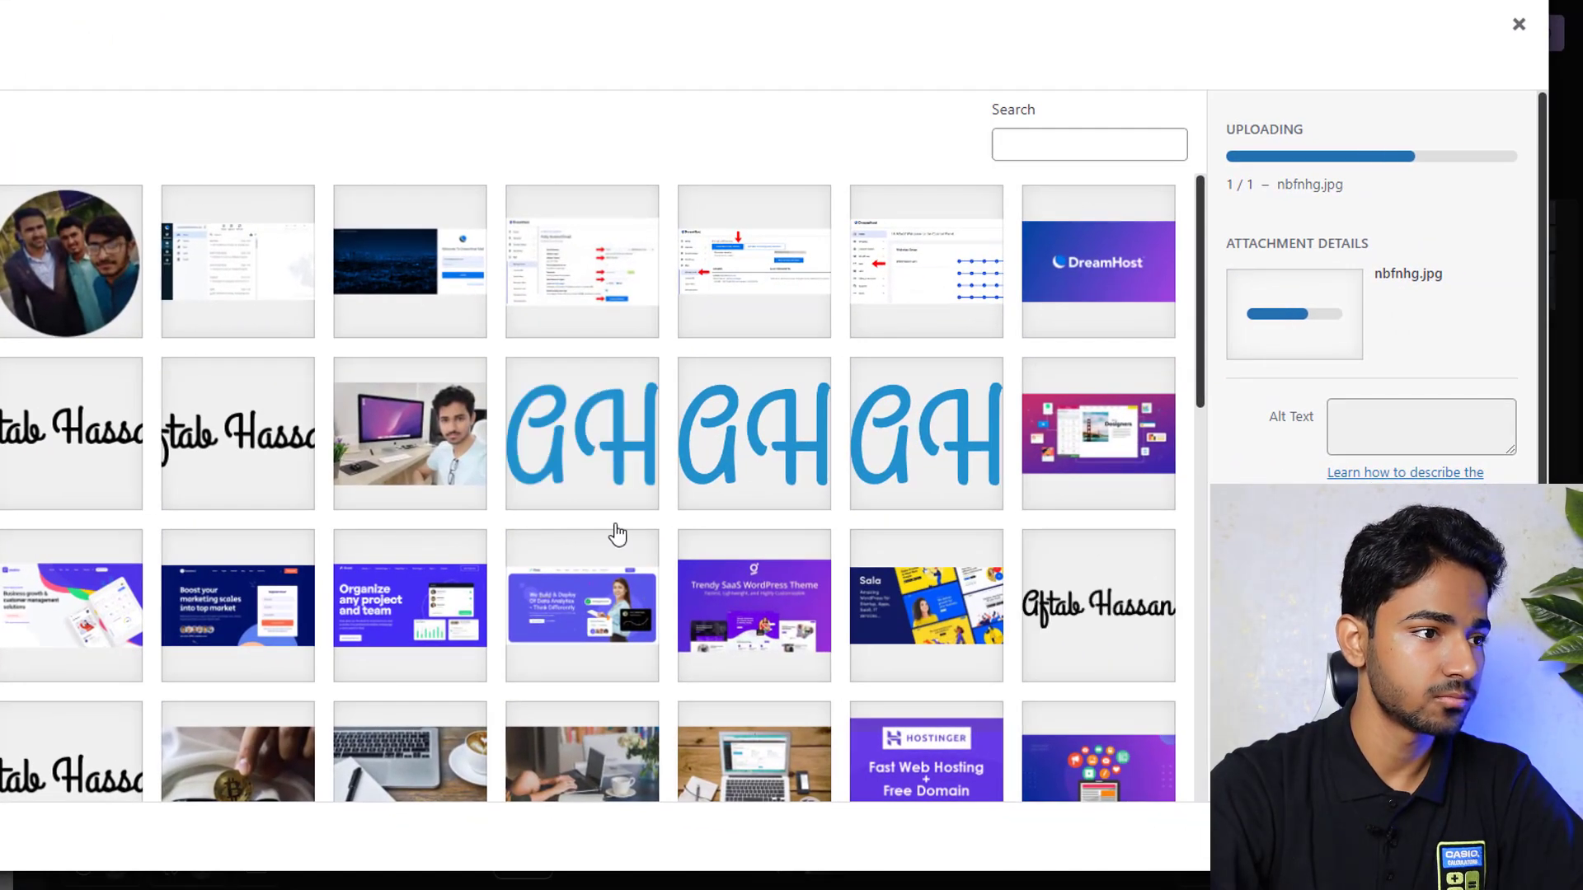
{"action": "left_click", "coordinate": [1472, 849]}
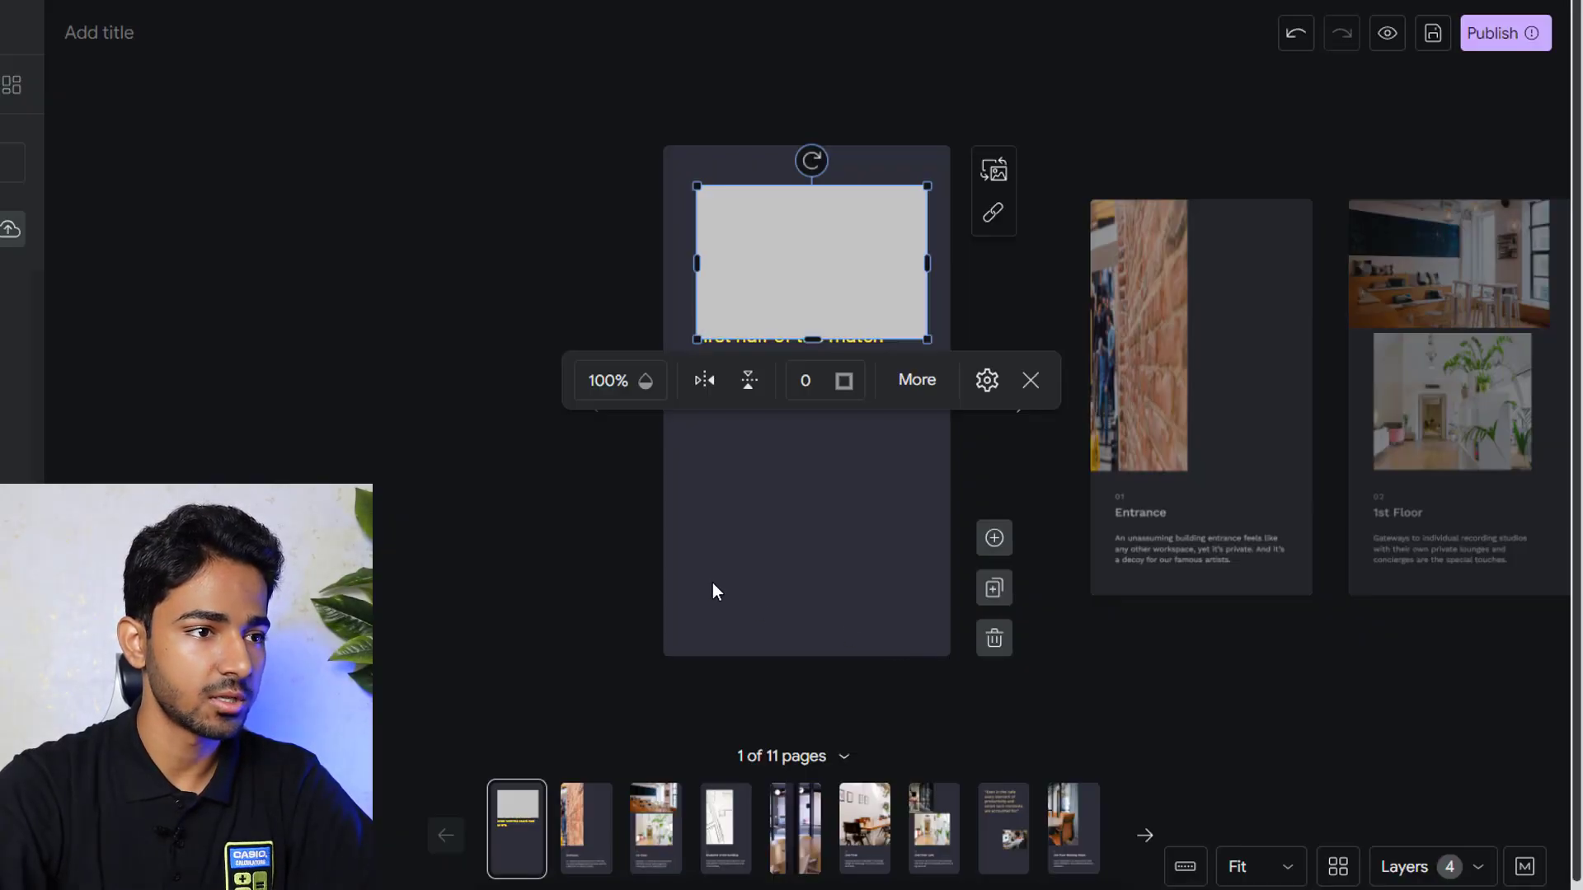
Step: Move the match photo below the paragraph and enlarge it to fill the lower half of the first page
{"action": "left_click_drag", "start_coordinate": [874, 508], "coordinate": [834, 467]}
{"action": "left_click_drag", "start_coordinate": [903, 569], "coordinate": [1011, 657]}
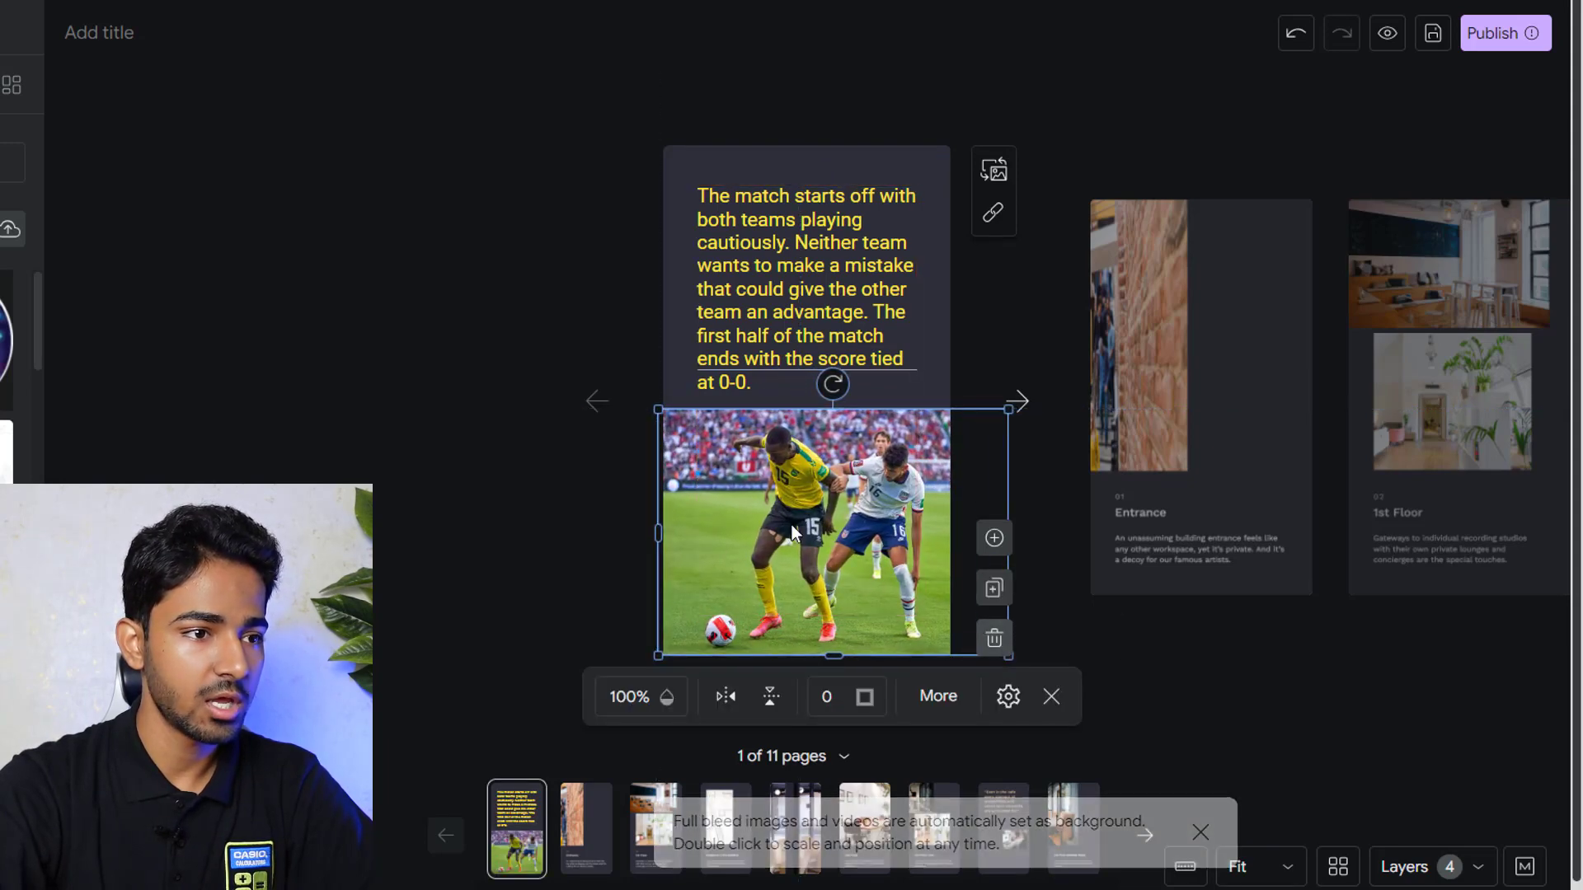
{"action": "left_click", "coordinate": [487, 219]}
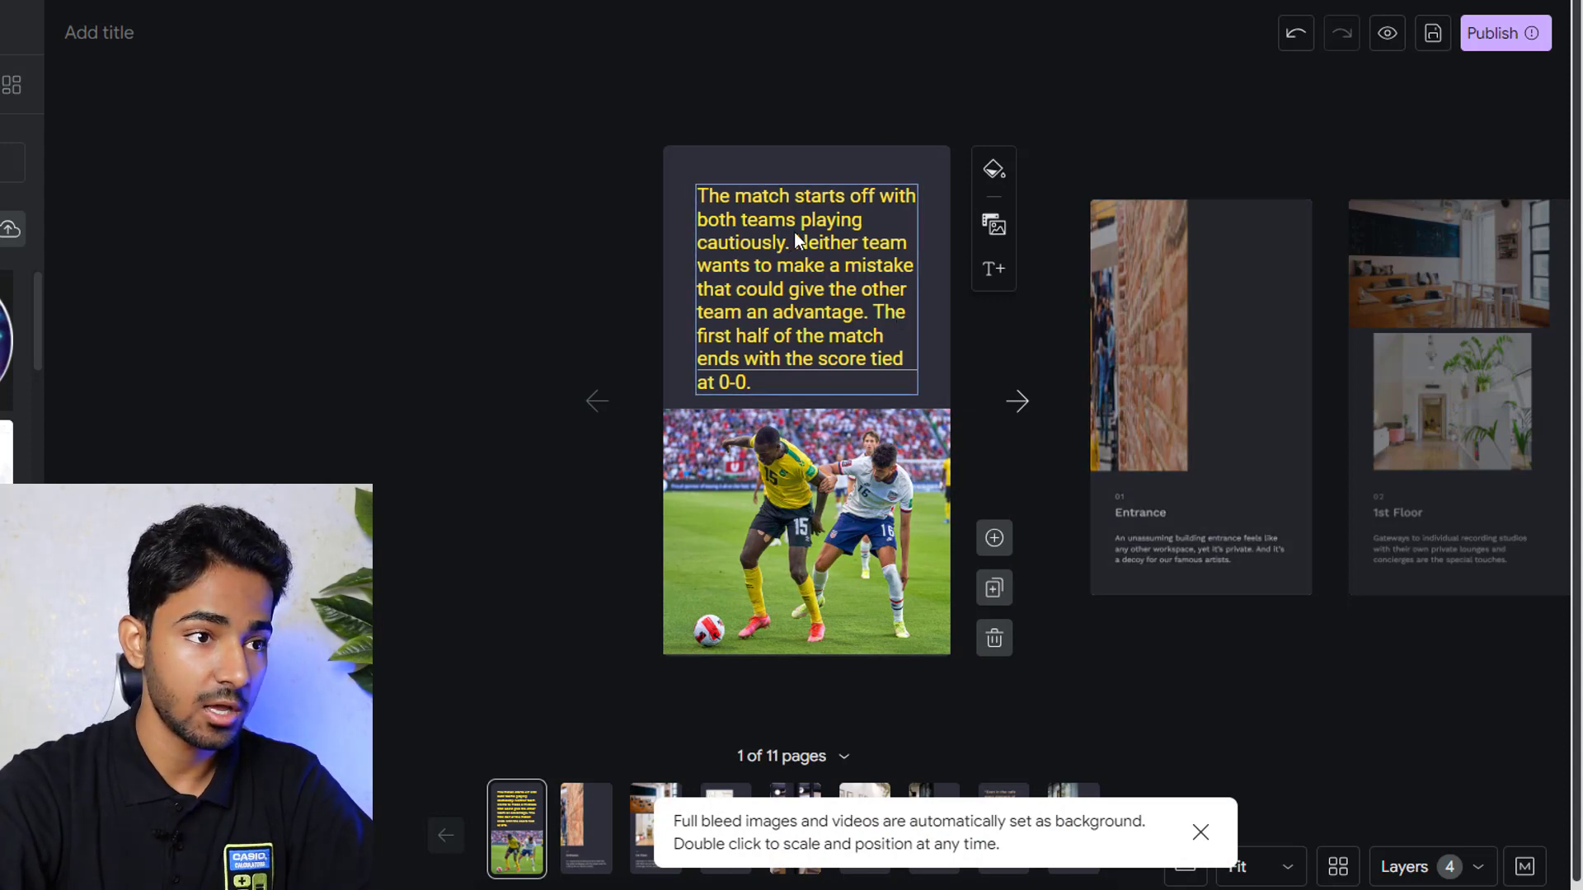
Step: Examine the paragraph's text formatting and the text presets and text sets available for the story
{"action": "left_click", "coordinate": [775, 261]}
{"action": "left_click", "coordinate": [777, 260]}
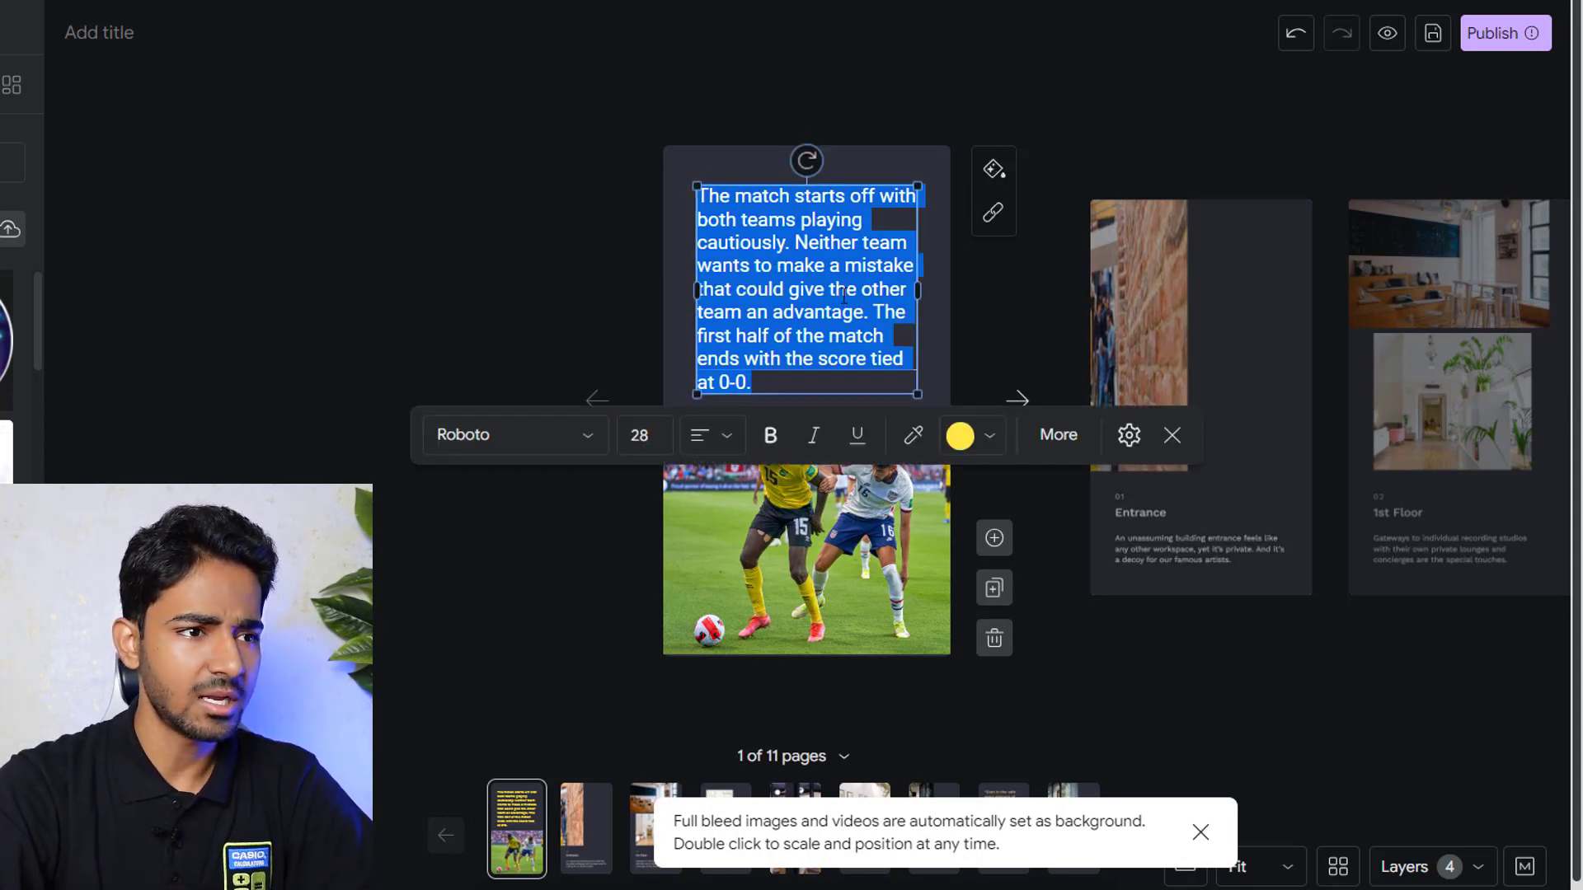
{"action": "double_click", "coordinate": [843, 291]}
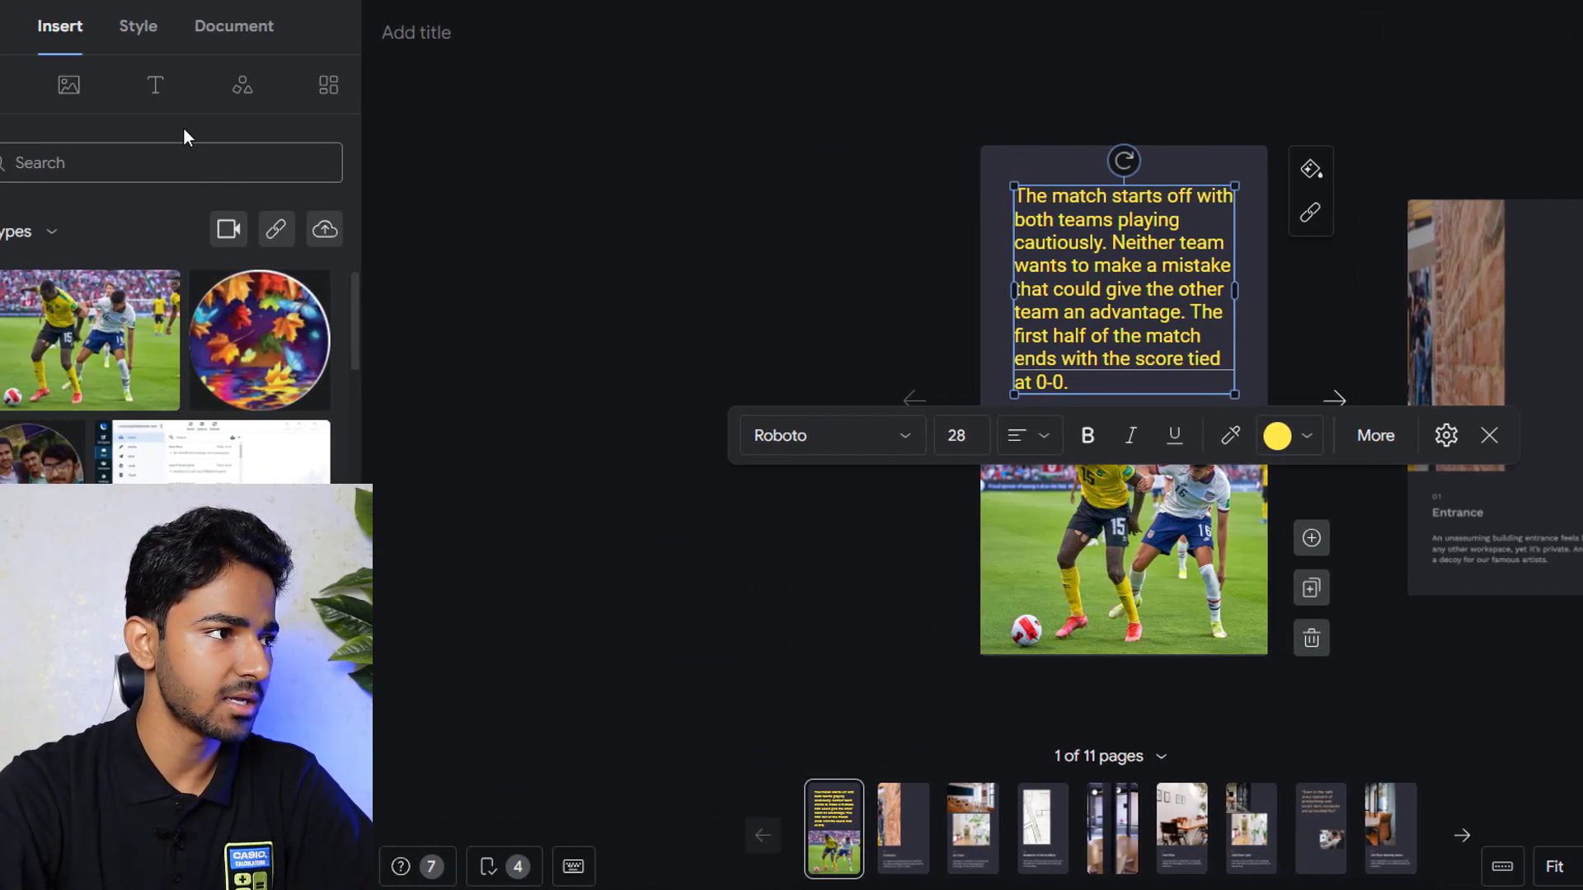
{"action": "left_click", "coordinate": [247, 86]}
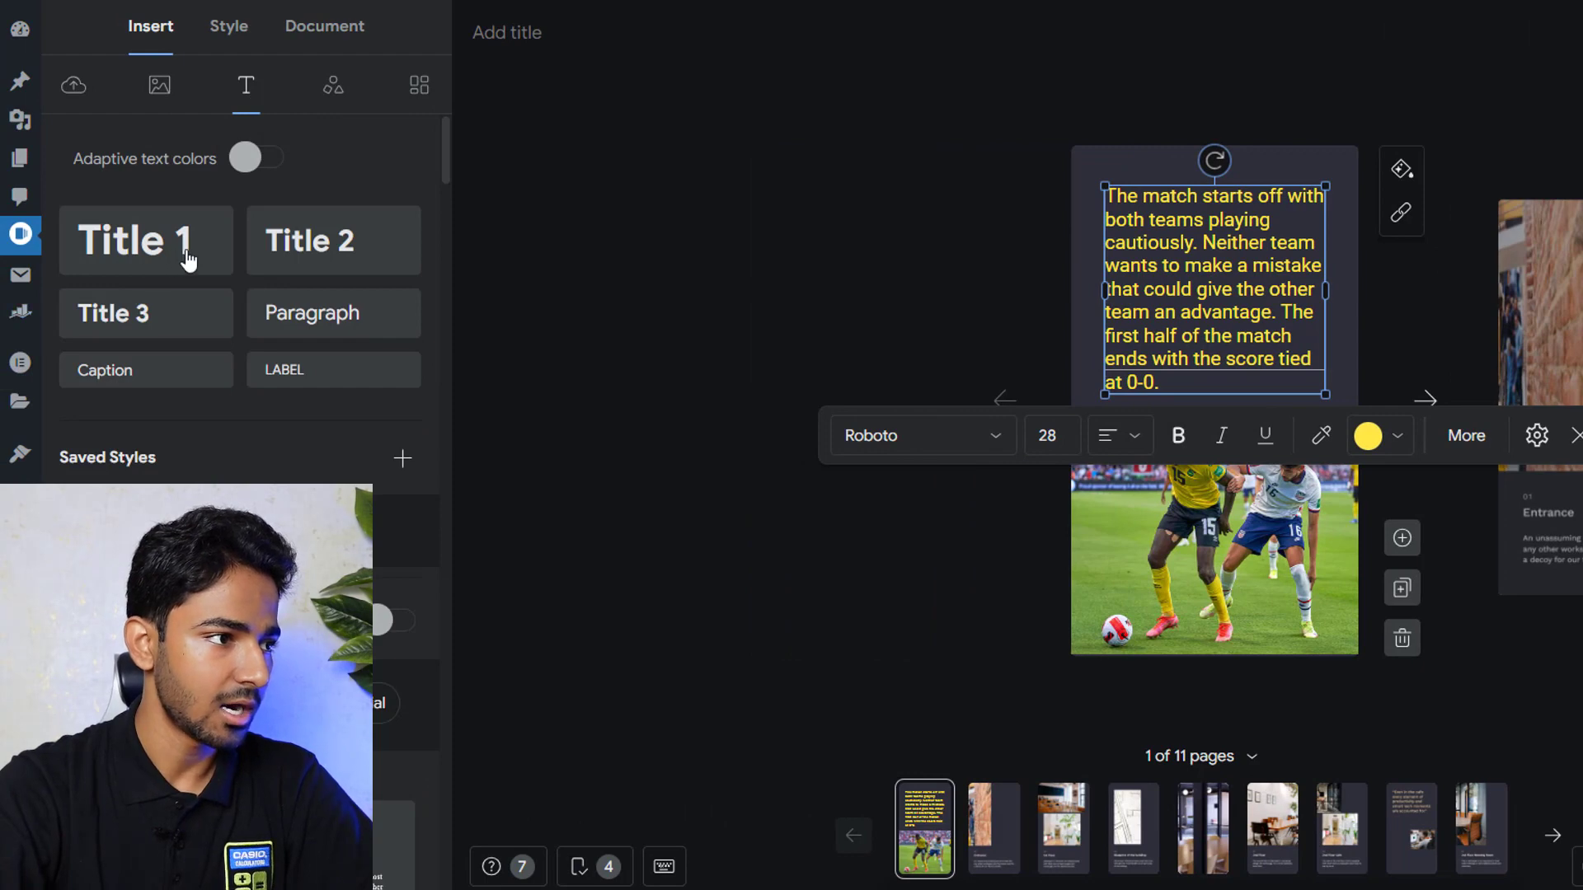
{"action": "scroll", "coordinate": [323, 354], "scroll_direction": "down", "scroll_amount": 10}
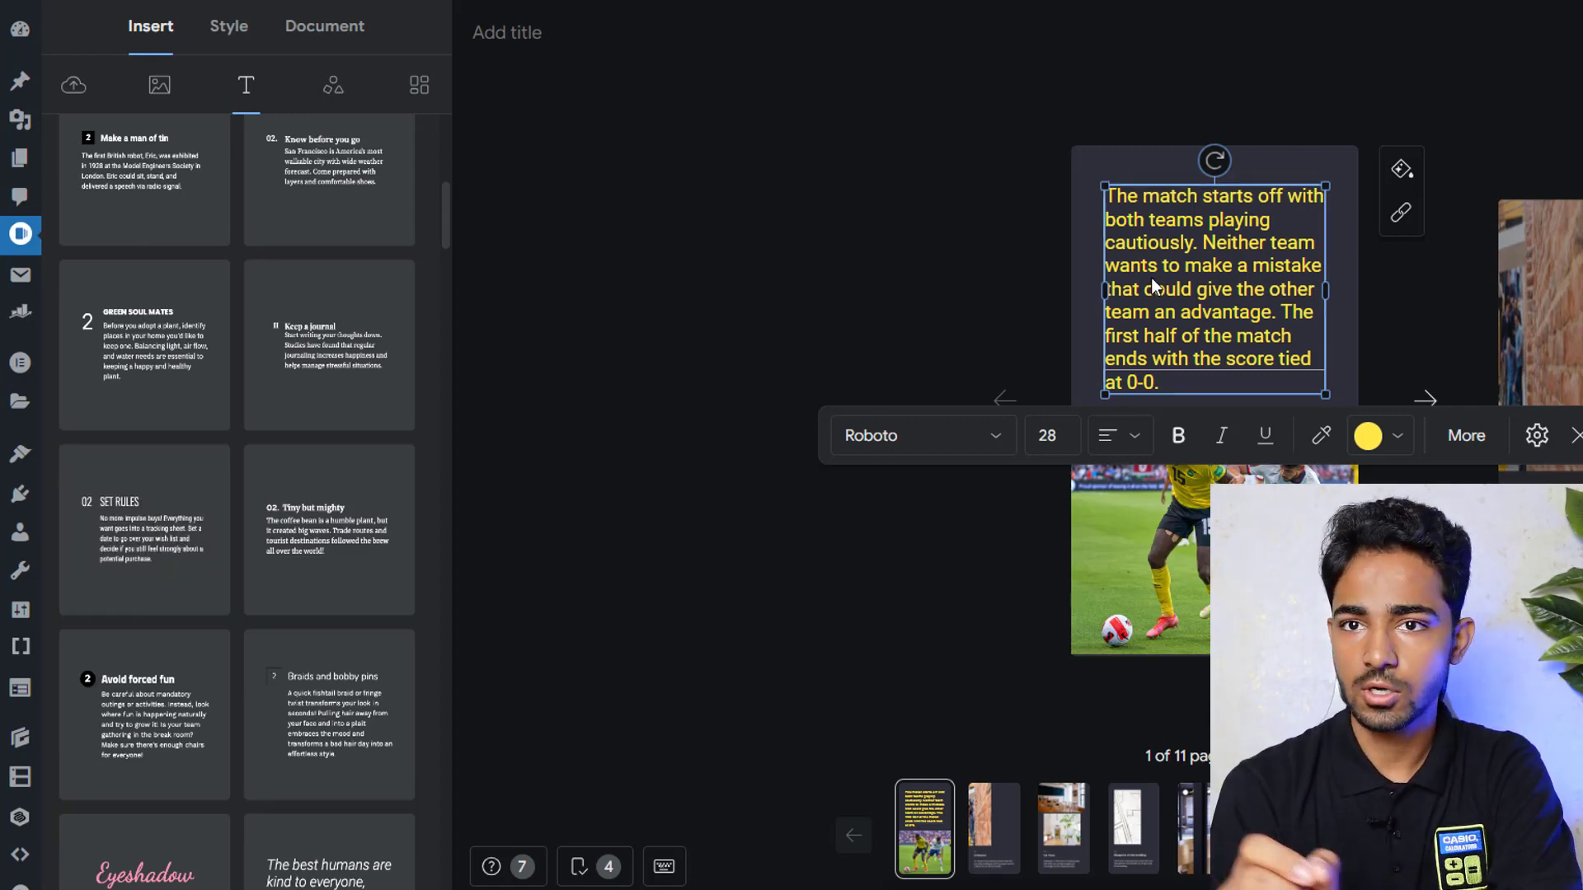
{"action": "left_click", "coordinate": [1360, 91]}
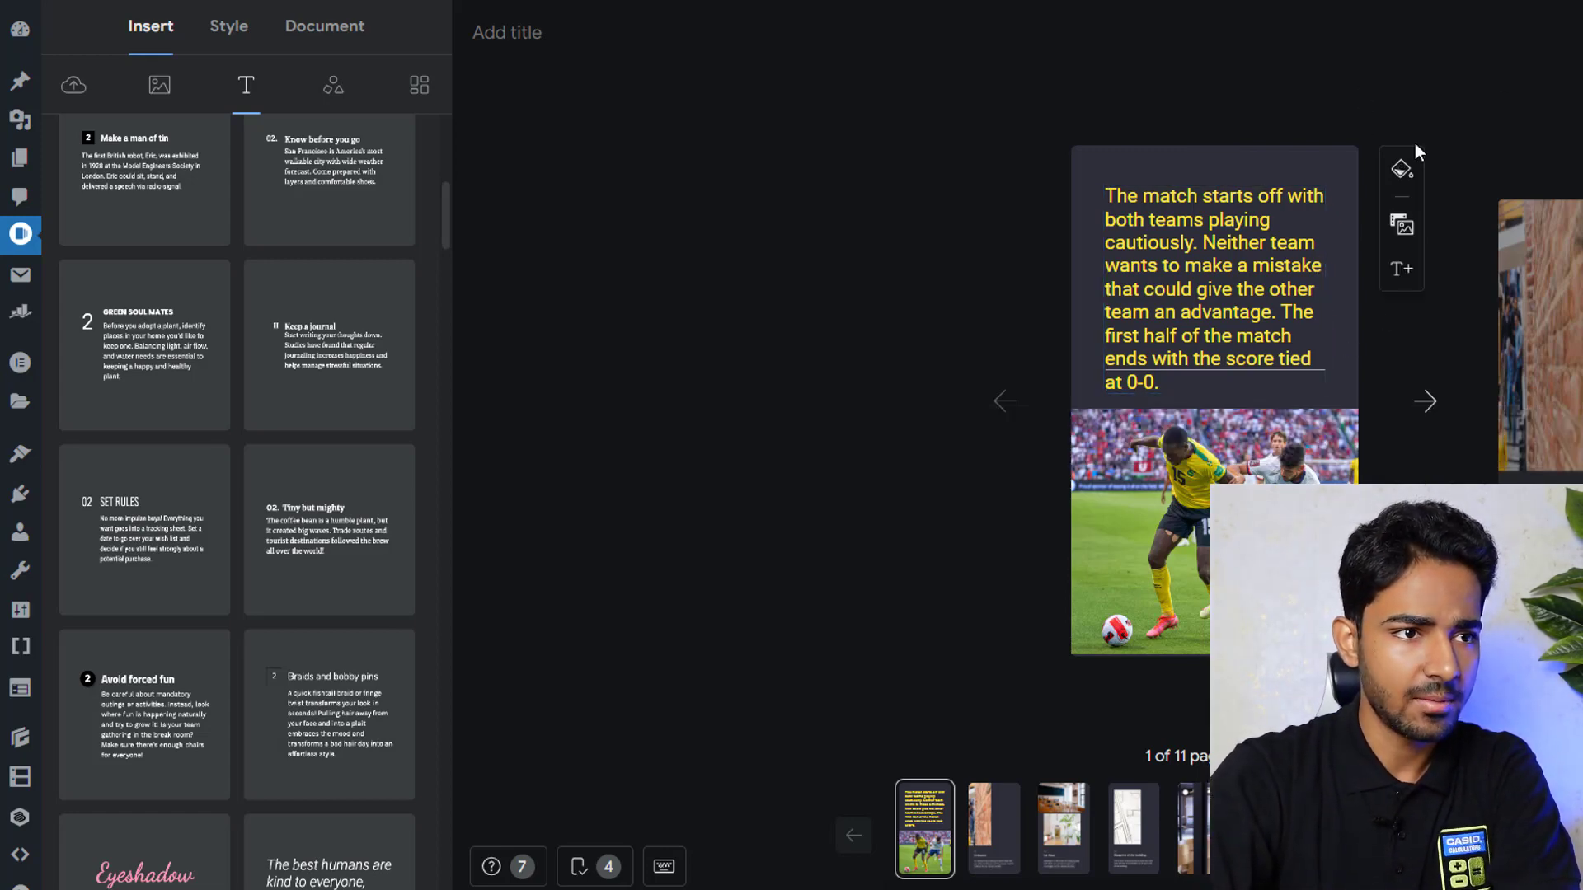
Step: Go to the second page and delete its brick wall photo and the "Entrance" text
{"action": "key", "text": "Right"}
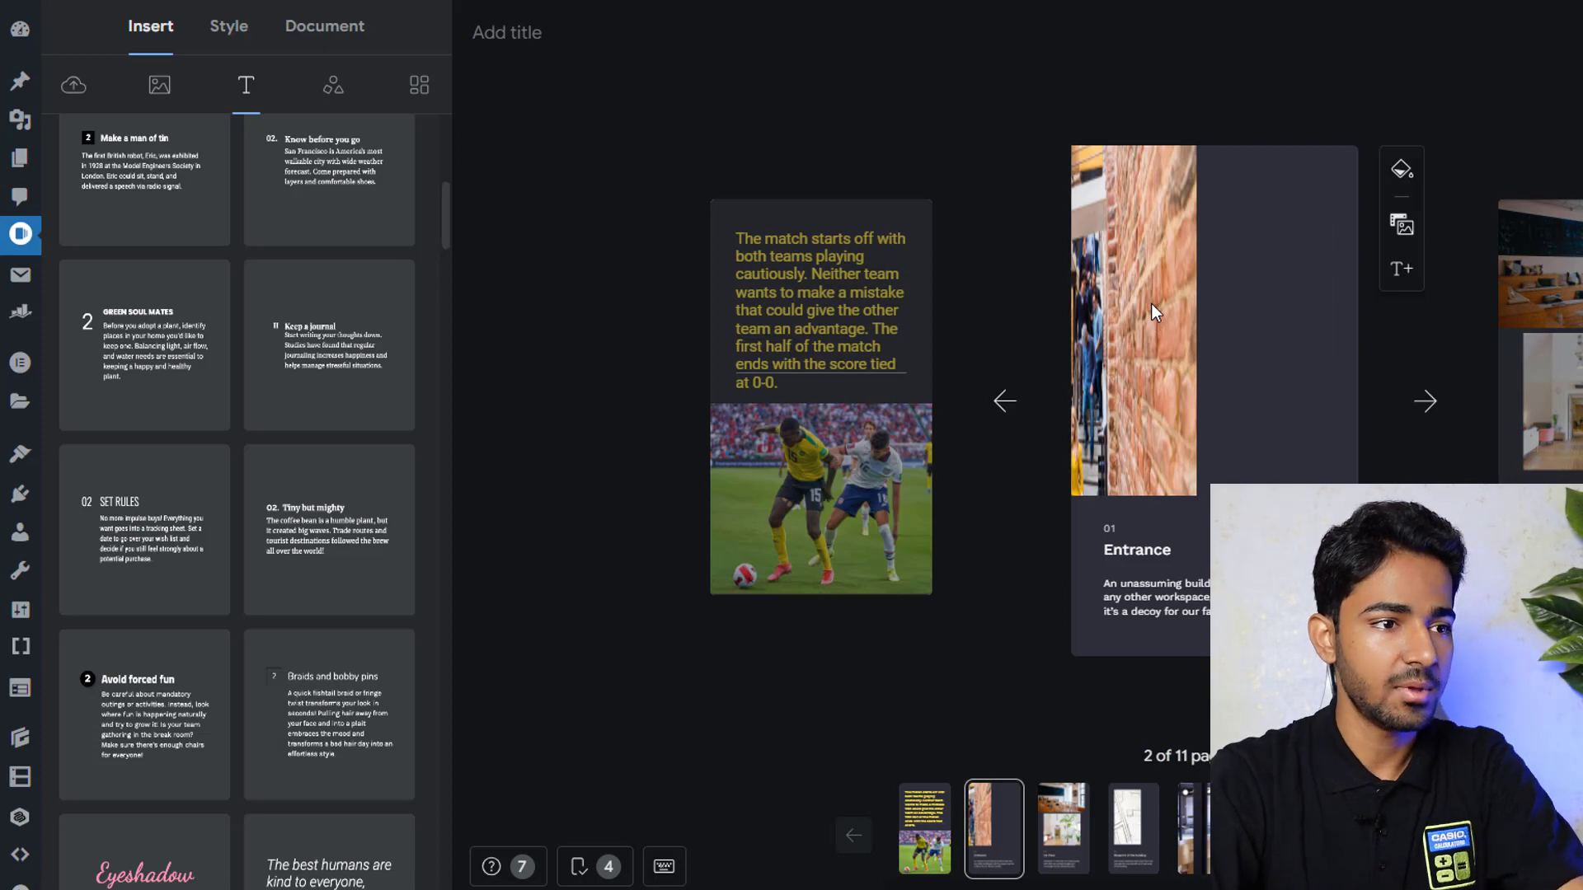
{"action": "left_click", "coordinate": [1210, 392]}
{"action": "key", "text": "Delete"}
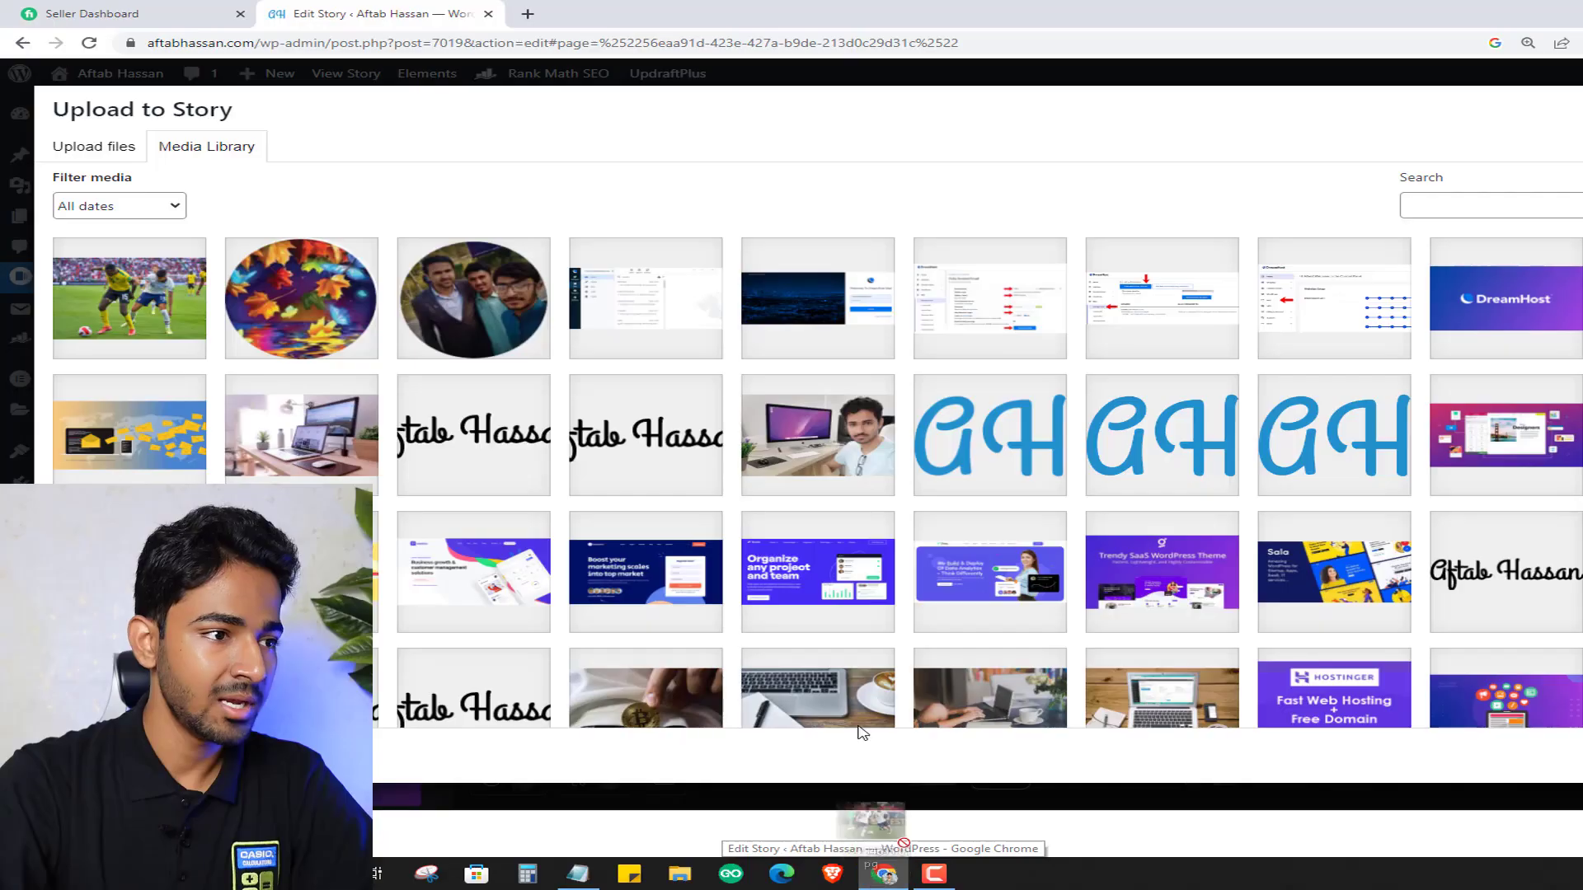
Step: Upload two more match photos to the media library and insert 1322234635.0.jpg on the second page
{"action": "left_click_drag", "start_coordinate": [855, 731], "coordinate": [775, 468]}
{"action": "left_click", "coordinate": [305, 305]}
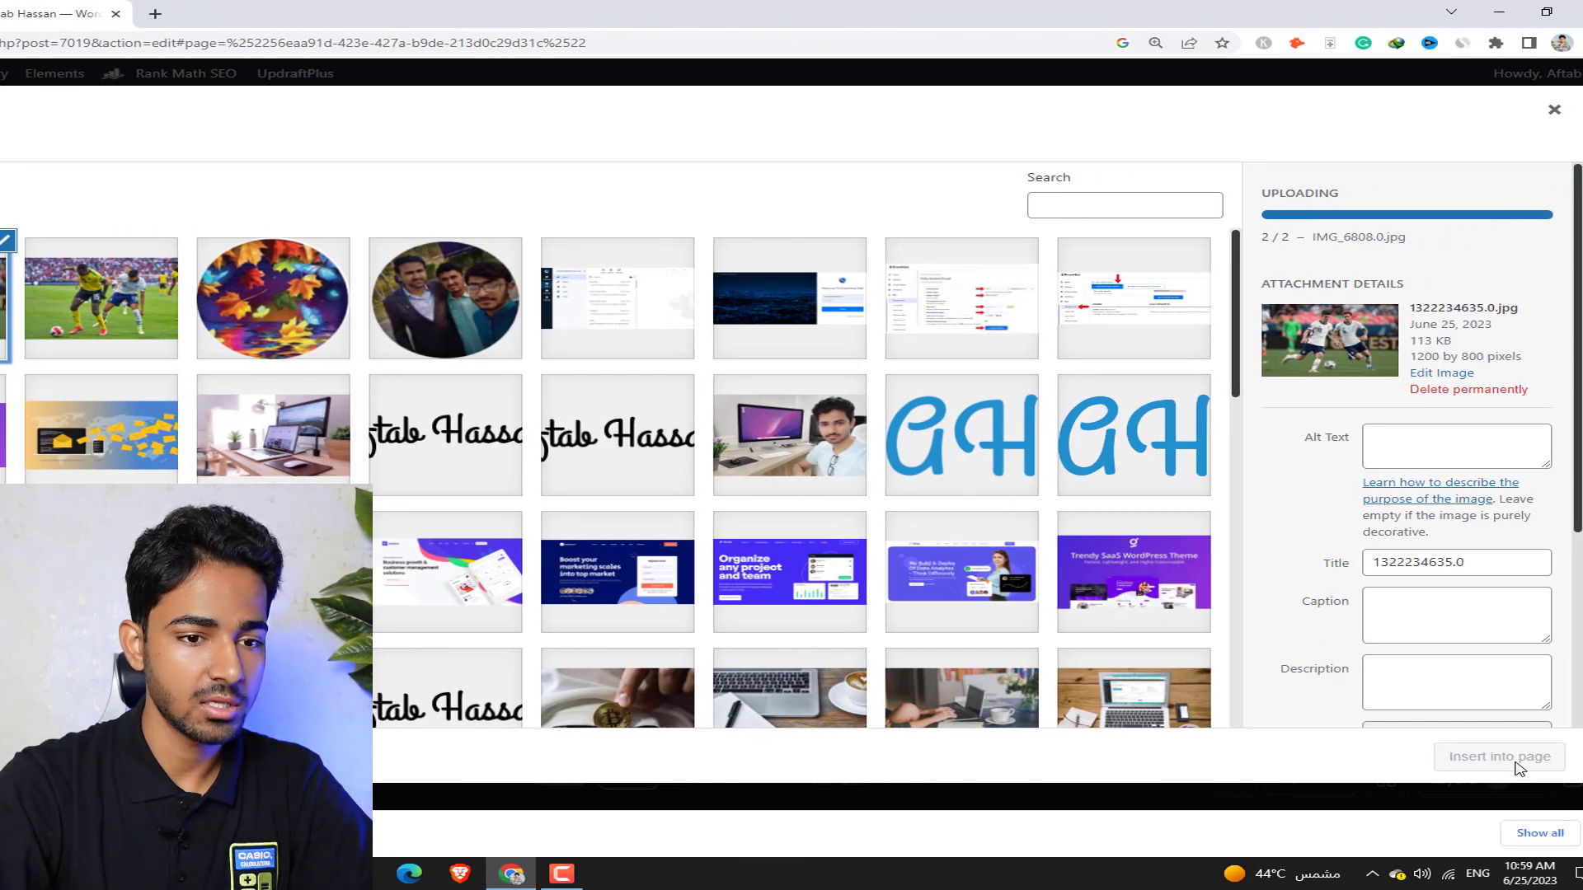
{"action": "left_click", "coordinate": [1521, 757]}
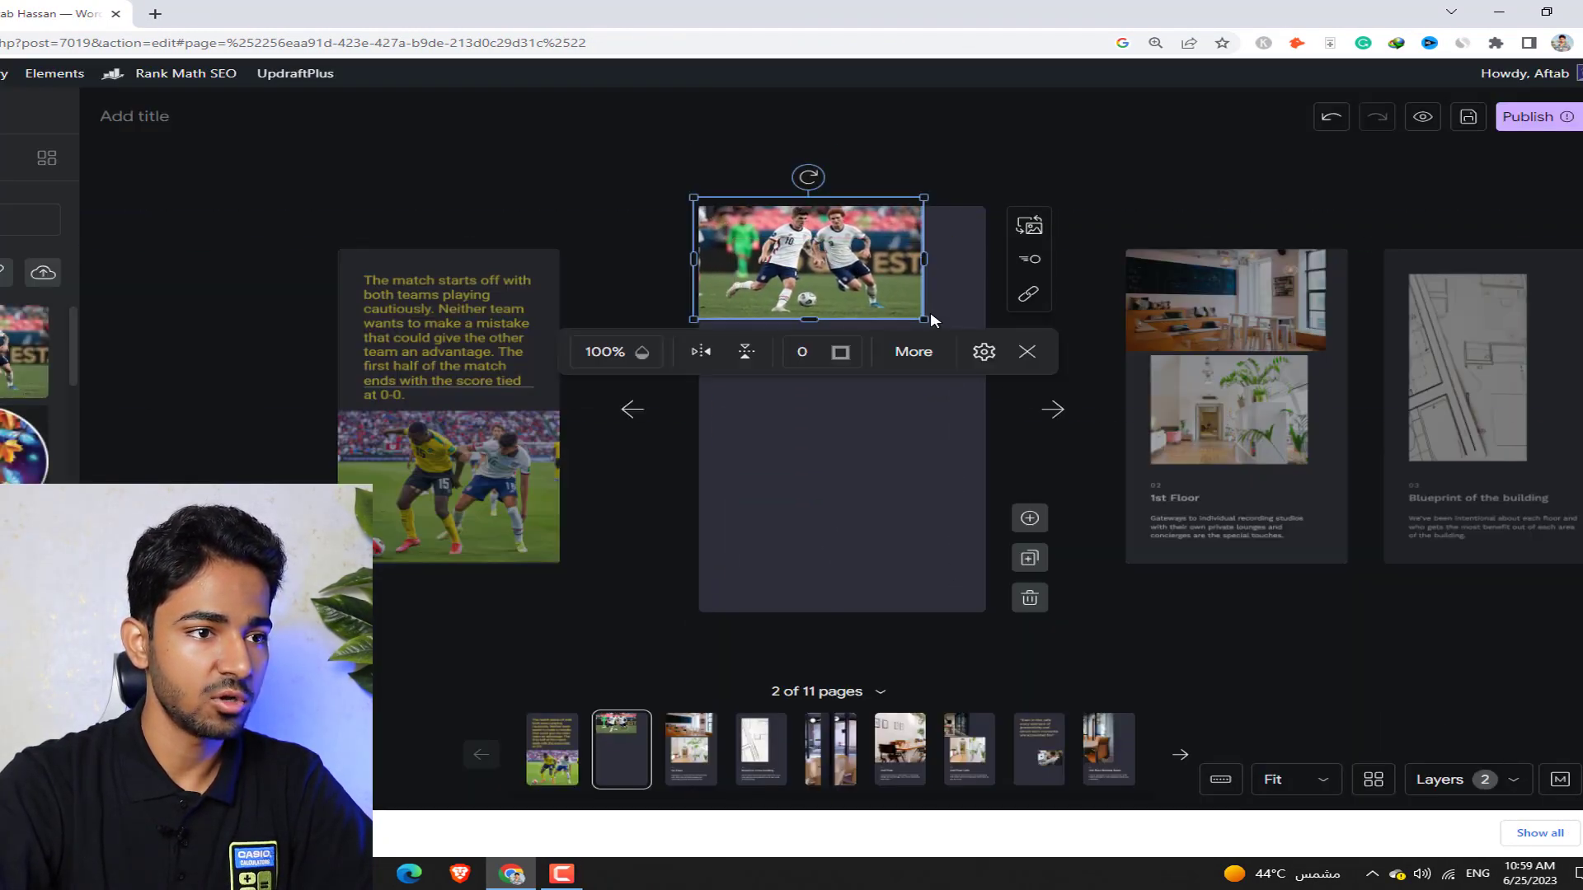
Step: Enlarge the inserted photo across the full width of the second page and align it with the page's upper edge
{"action": "left_click_drag", "start_coordinate": [923, 313], "coordinate": [1001, 382]}
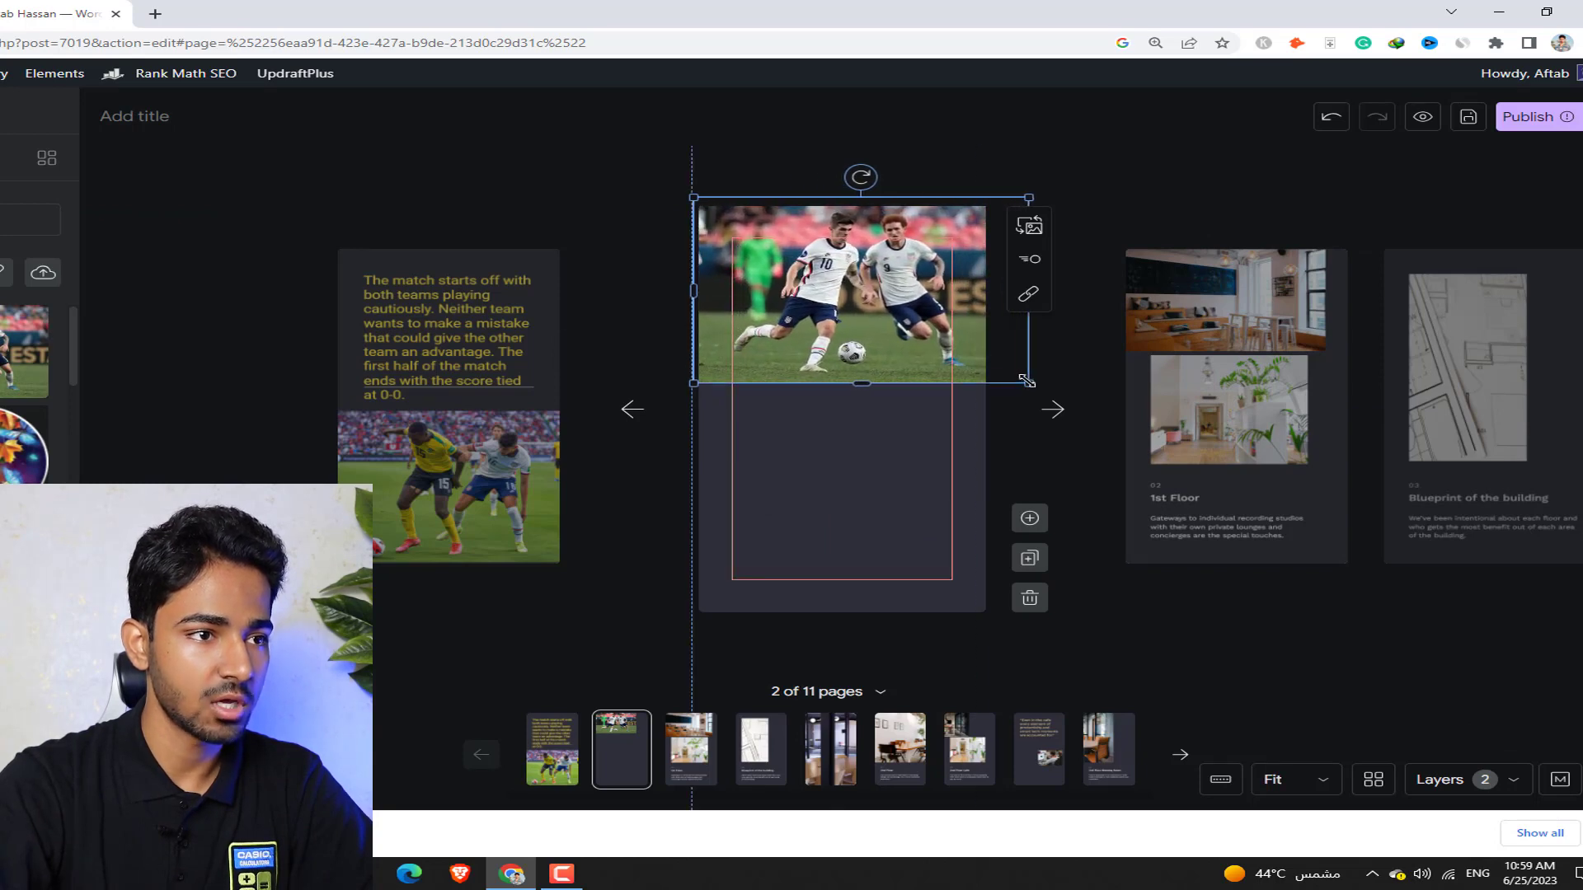
{"action": "mouse_move", "coordinate": [862, 340]}
{"action": "left_mouse_down"}
{"action": "mouse_move", "coordinate": [857, 355]}
{"action": "mouse_move", "coordinate": [857, 334]}
{"action": "left_mouse_up"}
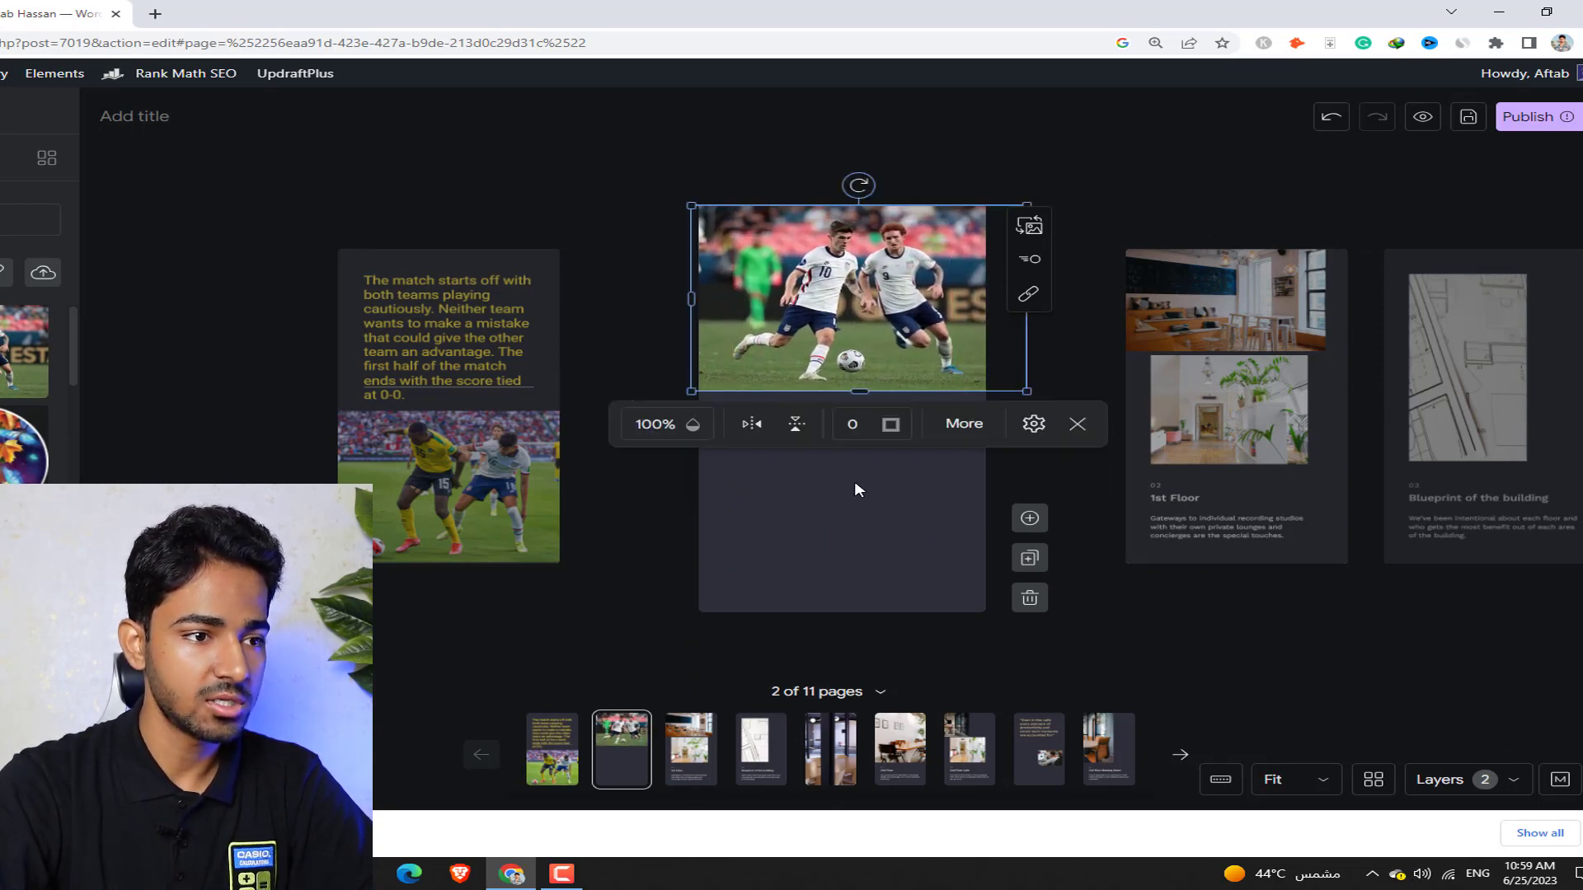
{"action": "left_click", "coordinate": [894, 535]}
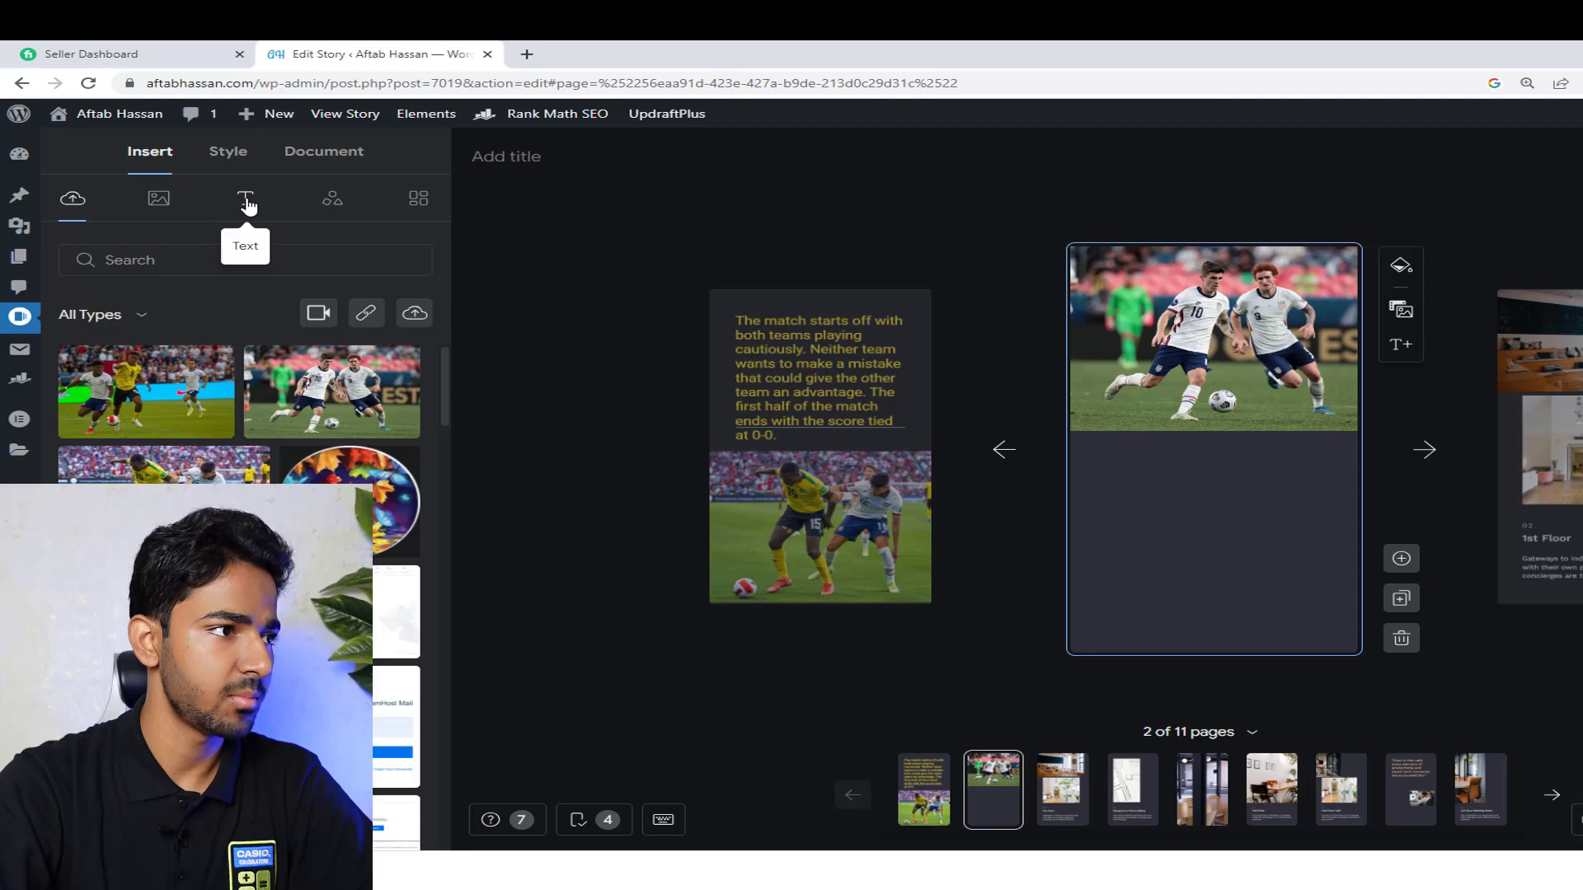
Step: Insert the "02. Know before you go" text set on the second page below the match photo
{"action": "left_click", "coordinate": [245, 198]}
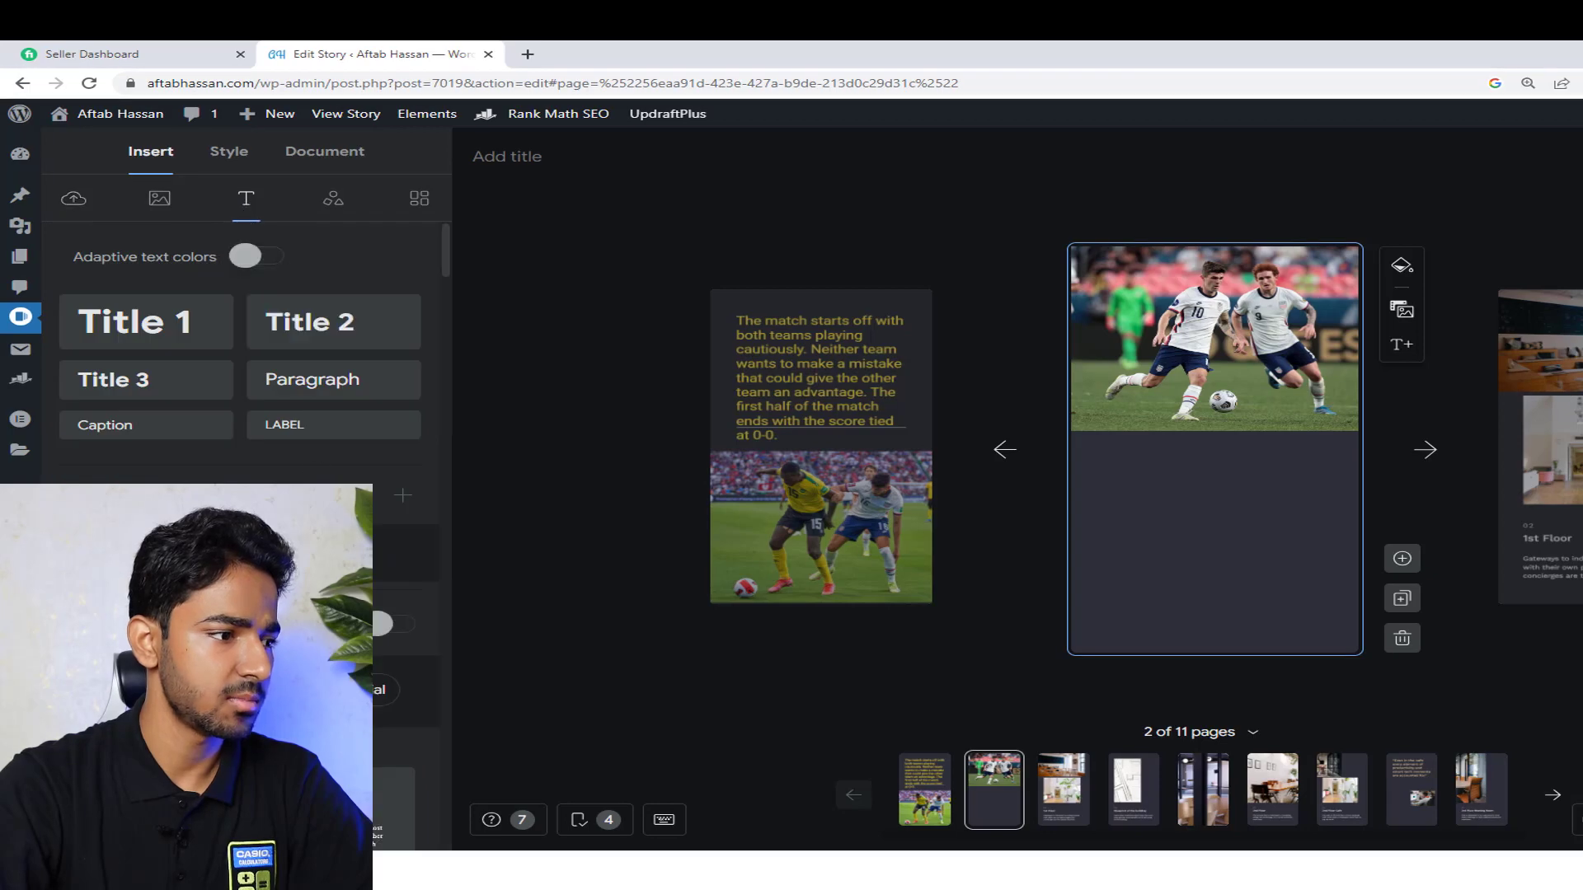
{"action": "scroll", "coordinate": [239, 346], "scroll_direction": "down", "scroll_amount": 2}
{"action": "scroll", "coordinate": [239, 371], "scroll_direction": "down", "scroll_amount": 2}
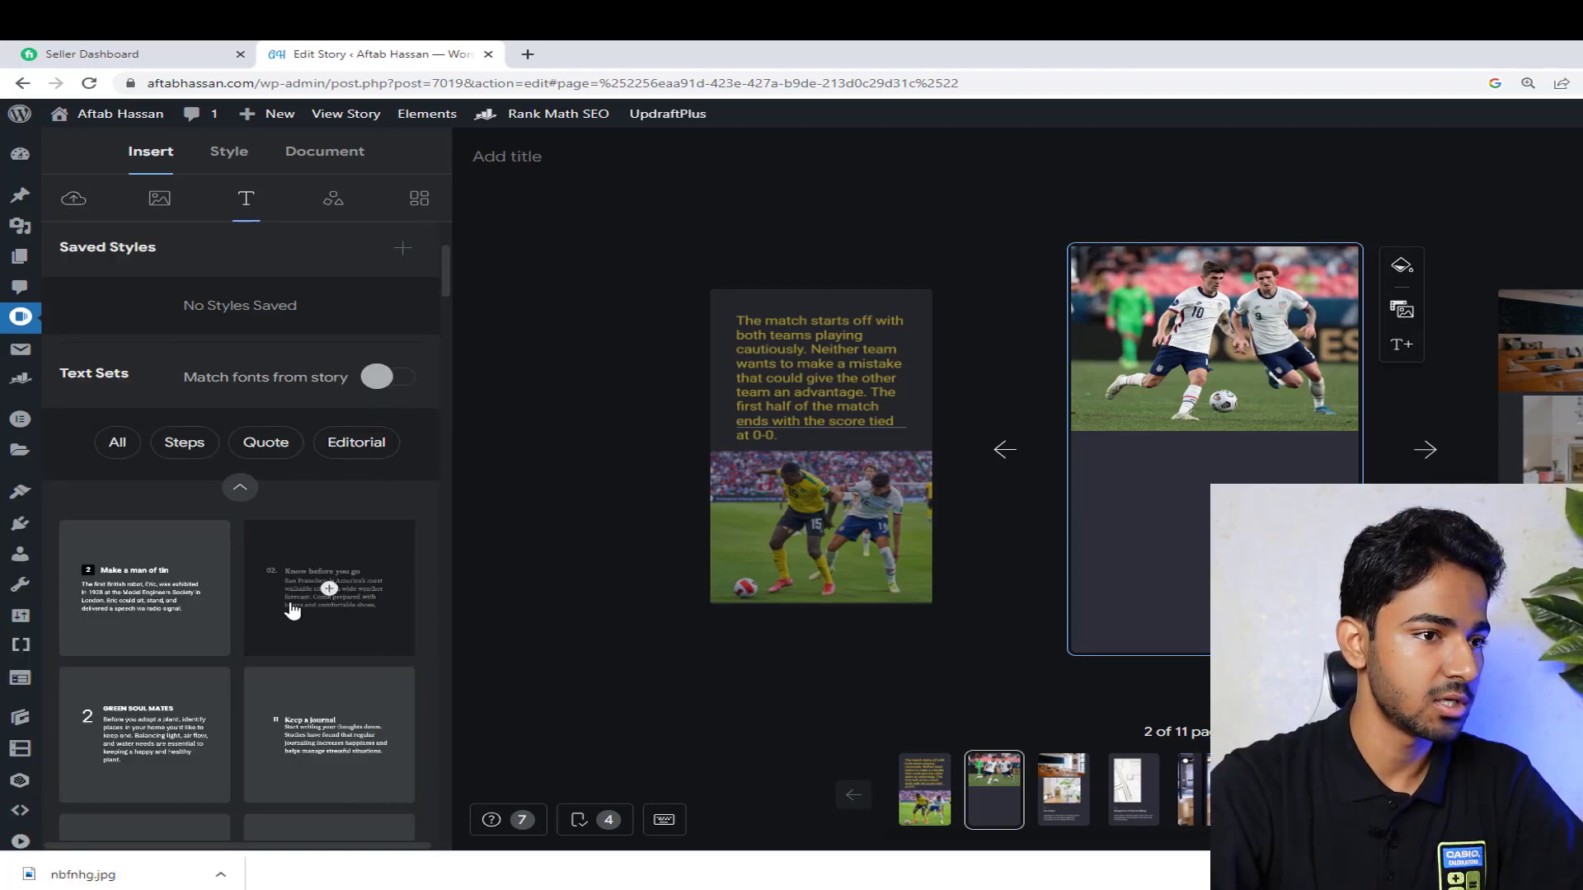
{"action": "left_click", "coordinate": [329, 587]}
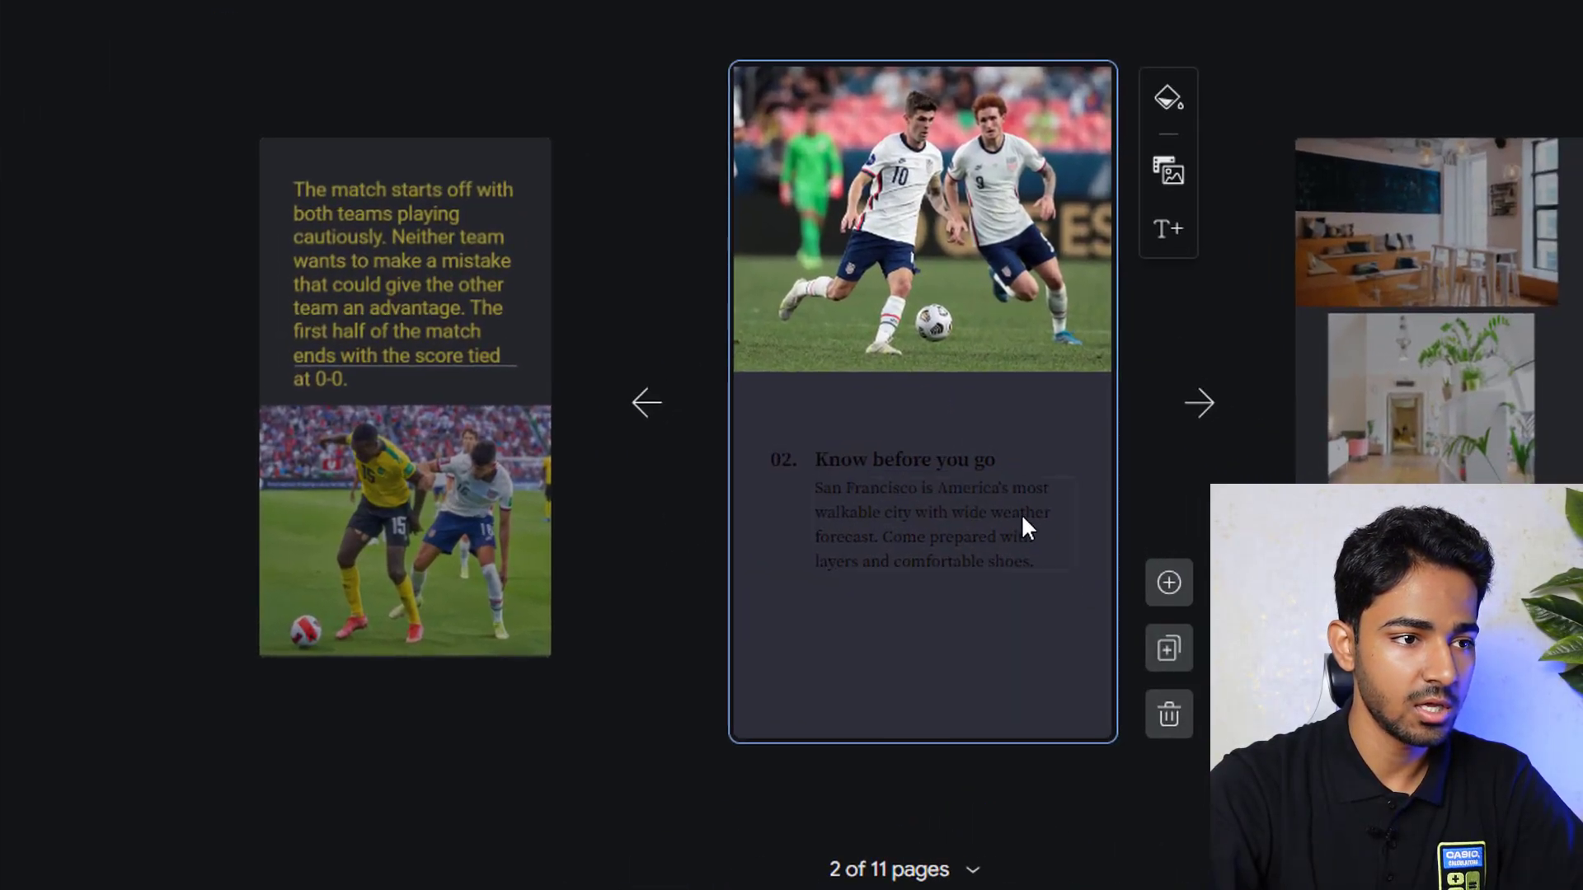
{"action": "left_click", "coordinate": [1292, 526]}
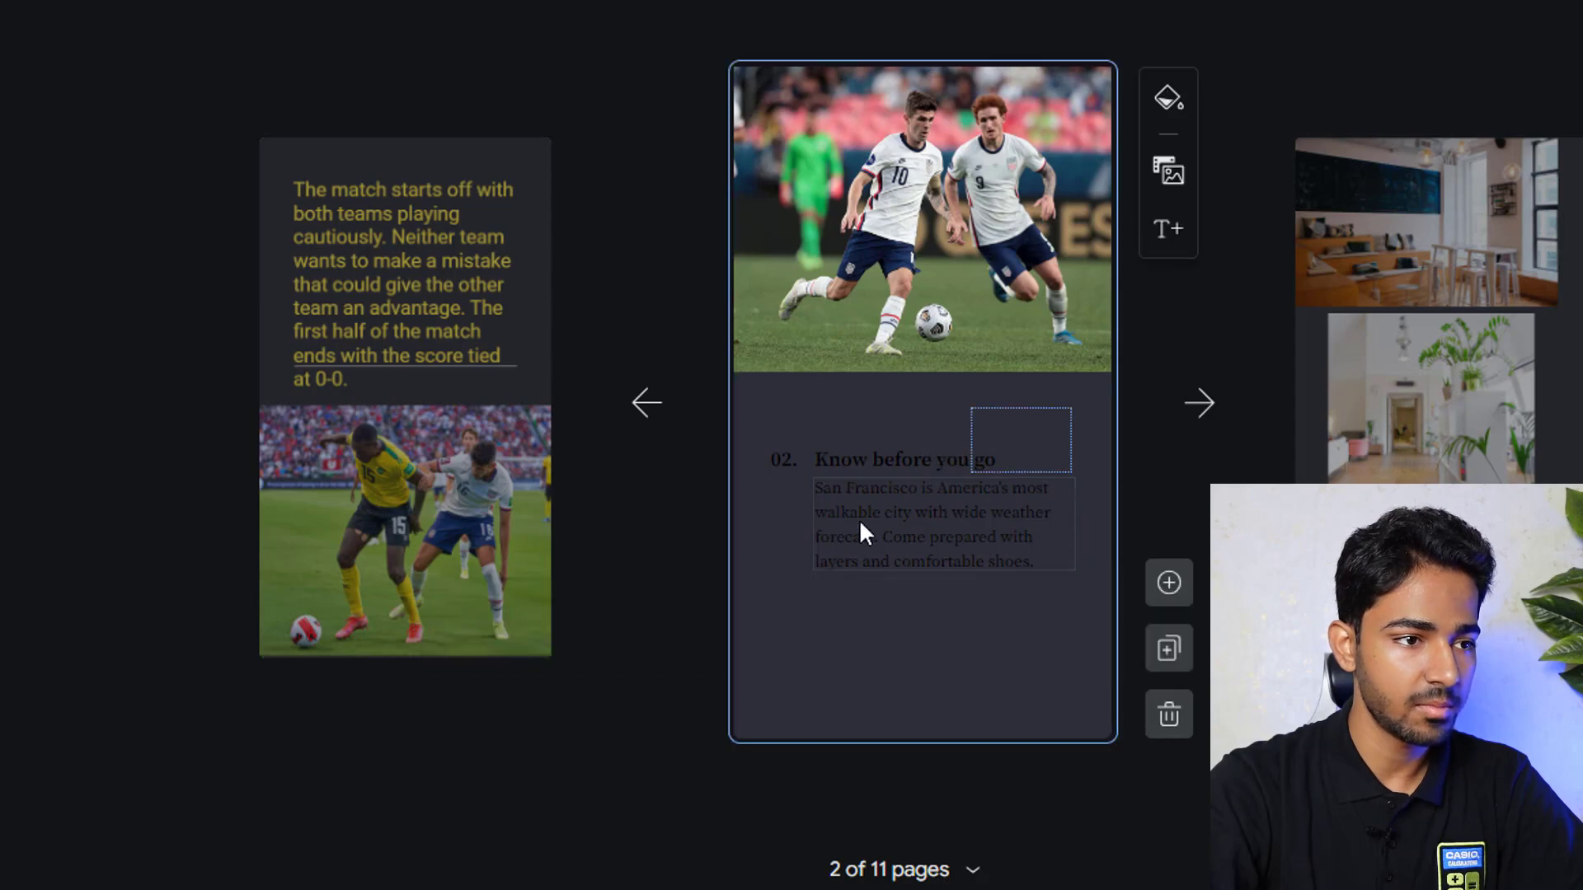
Step: Place the number above the heading, line up the three text pieces along one left edge, and enlarge them to fill the space below the photo
{"action": "left_click", "coordinate": [1026, 420]}
{"action": "left_click", "coordinate": [755, 564]}
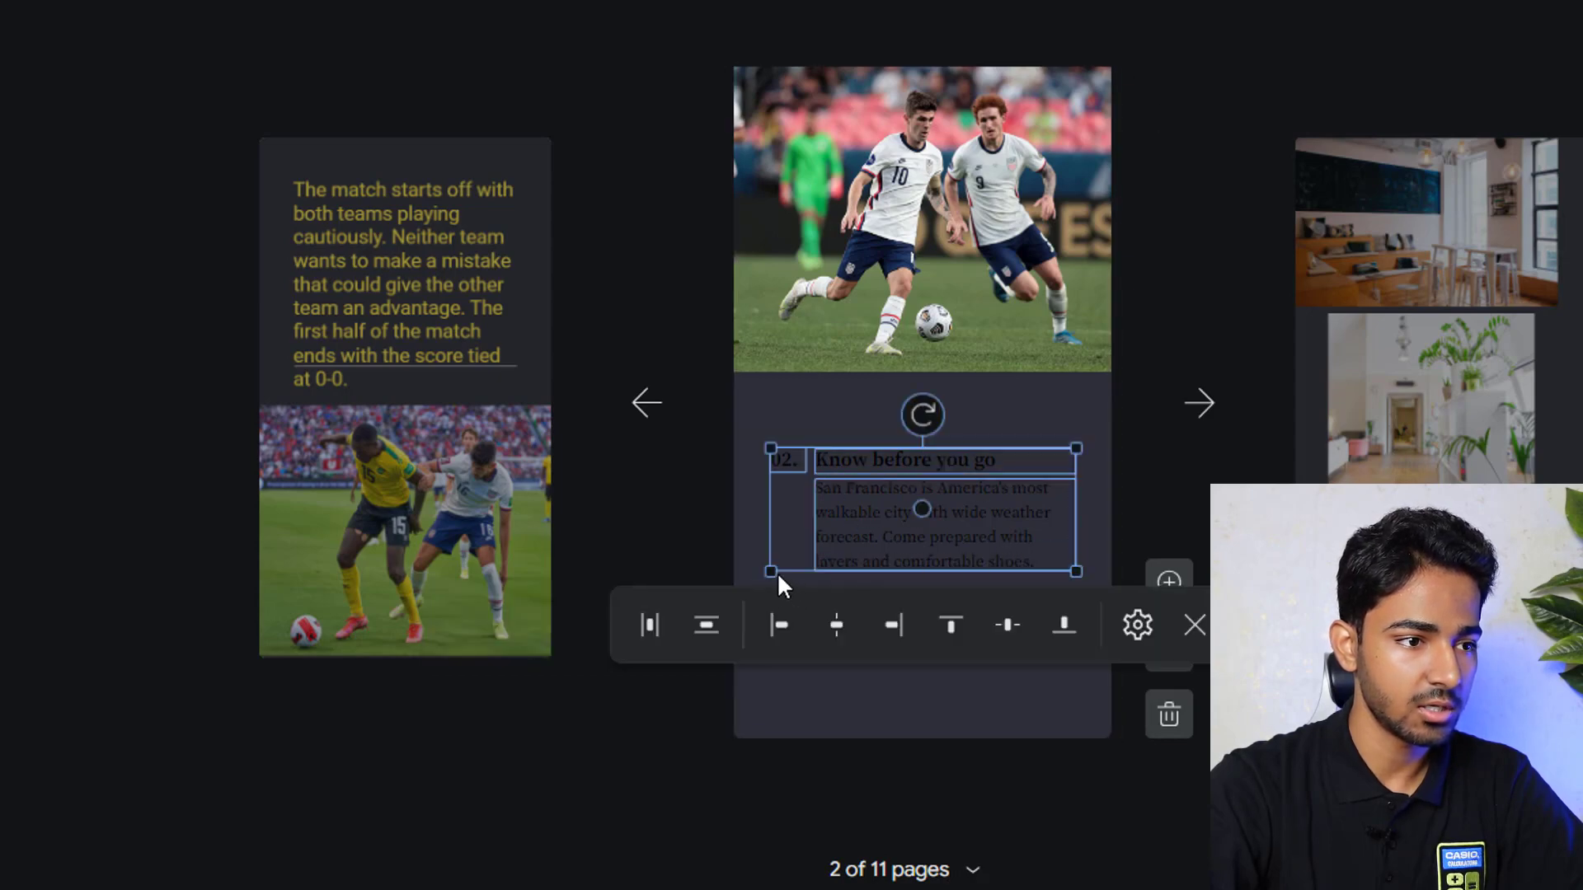
{"action": "left_click_drag", "start_coordinate": [859, 522], "coordinate": [902, 508]}
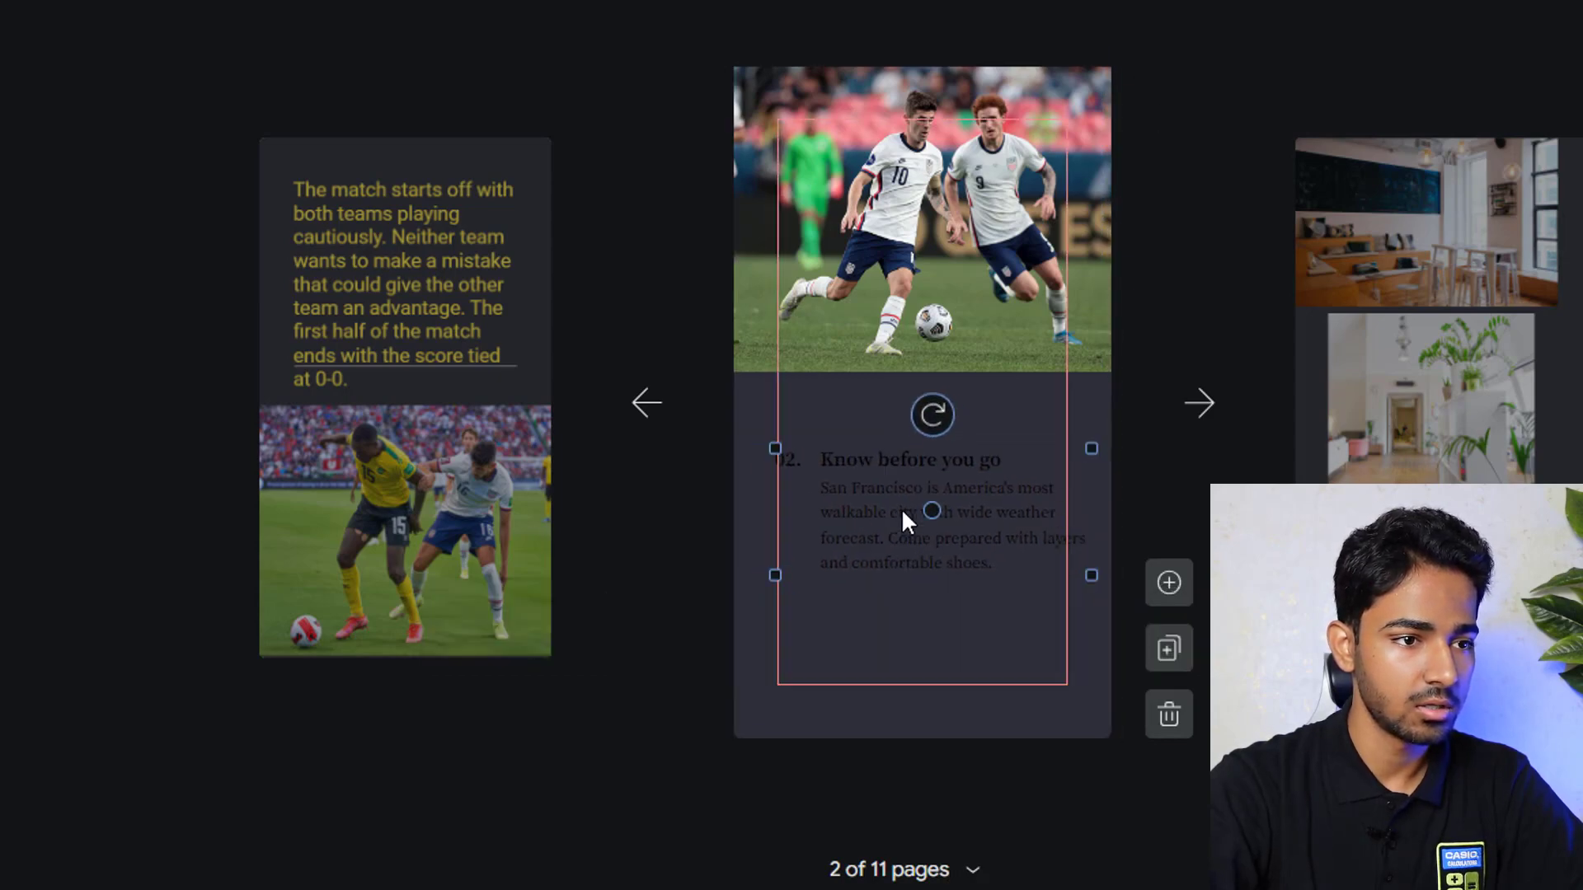
{"action": "left_click_drag", "start_coordinate": [783, 452], "coordinate": [833, 418]}
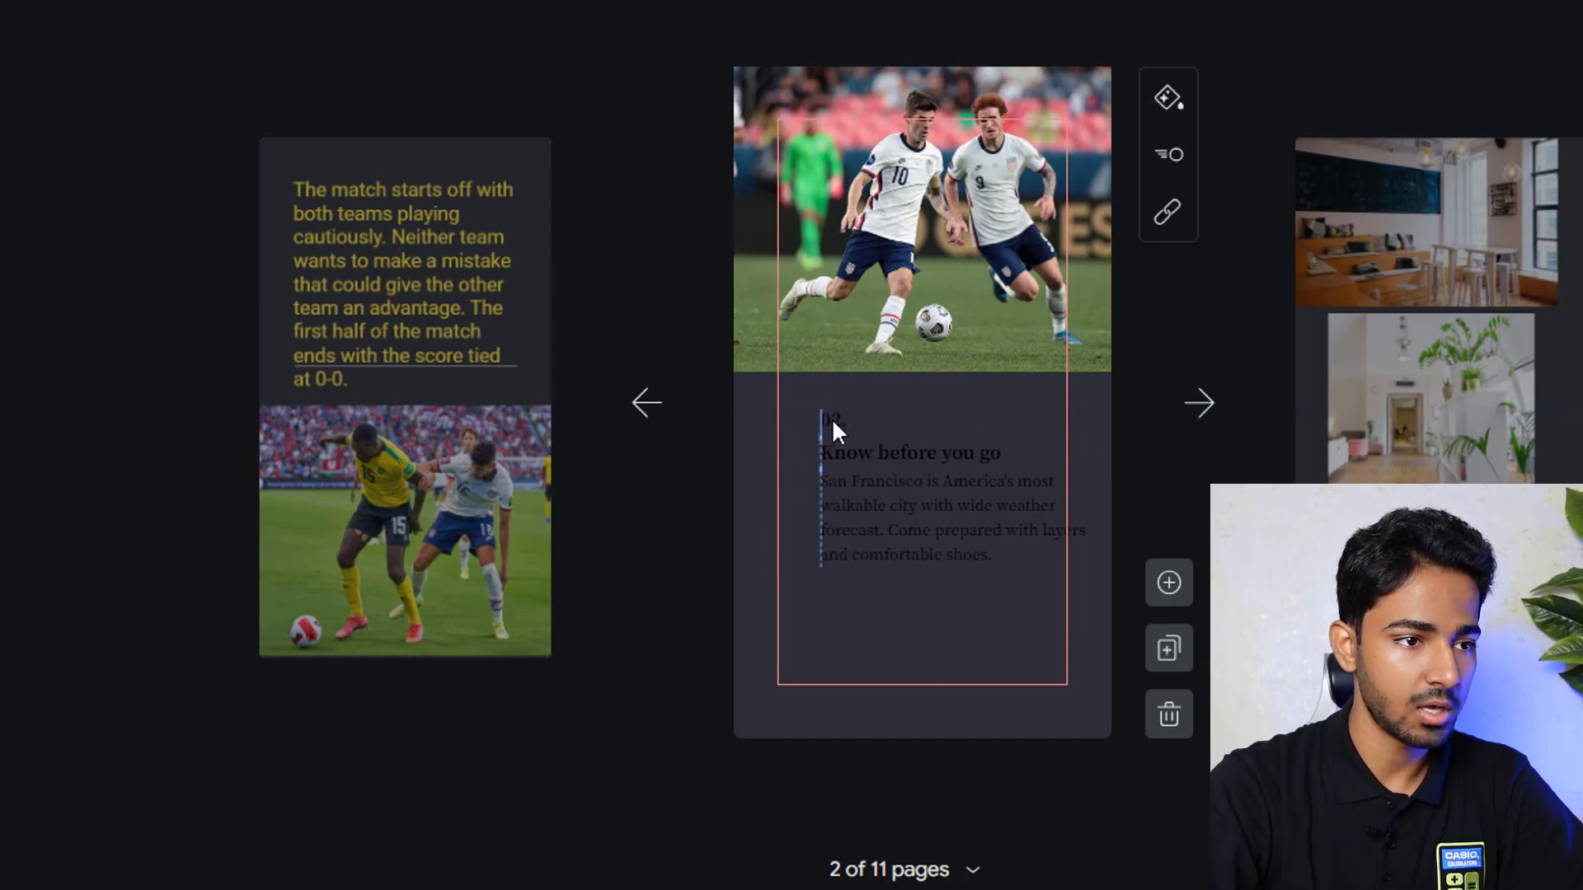
{"action": "left_click", "coordinate": [868, 536]}
{"action": "left_click_drag", "start_coordinate": [868, 536], "coordinate": [857, 537]}
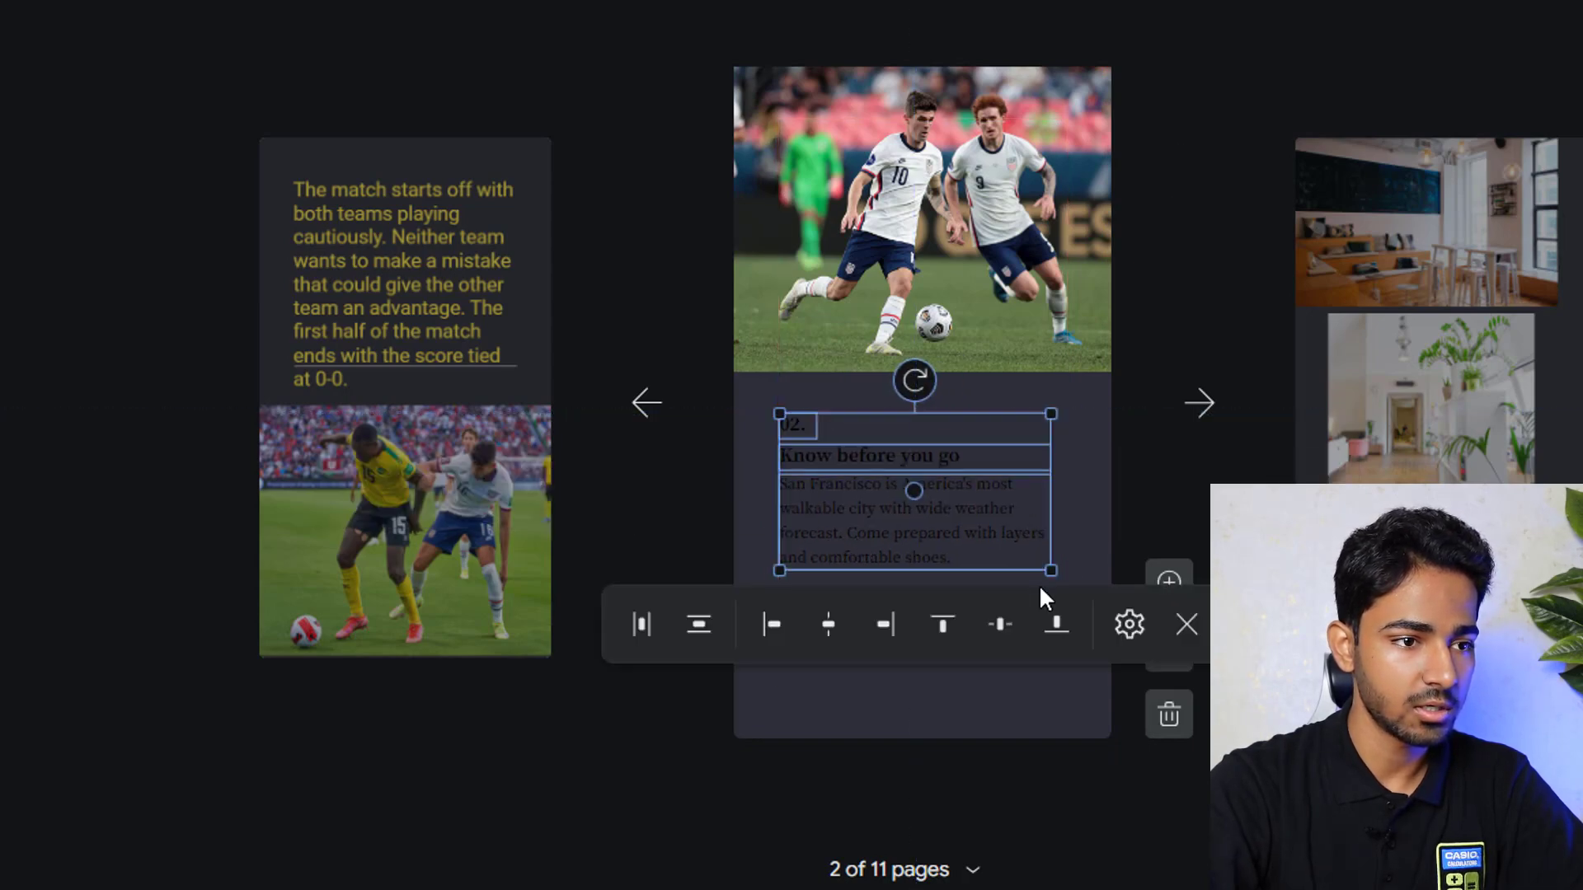
{"action": "left_click_drag", "start_coordinate": [1052, 571], "coordinate": [1135, 618]}
{"action": "left_click", "coordinate": [932, 673]}
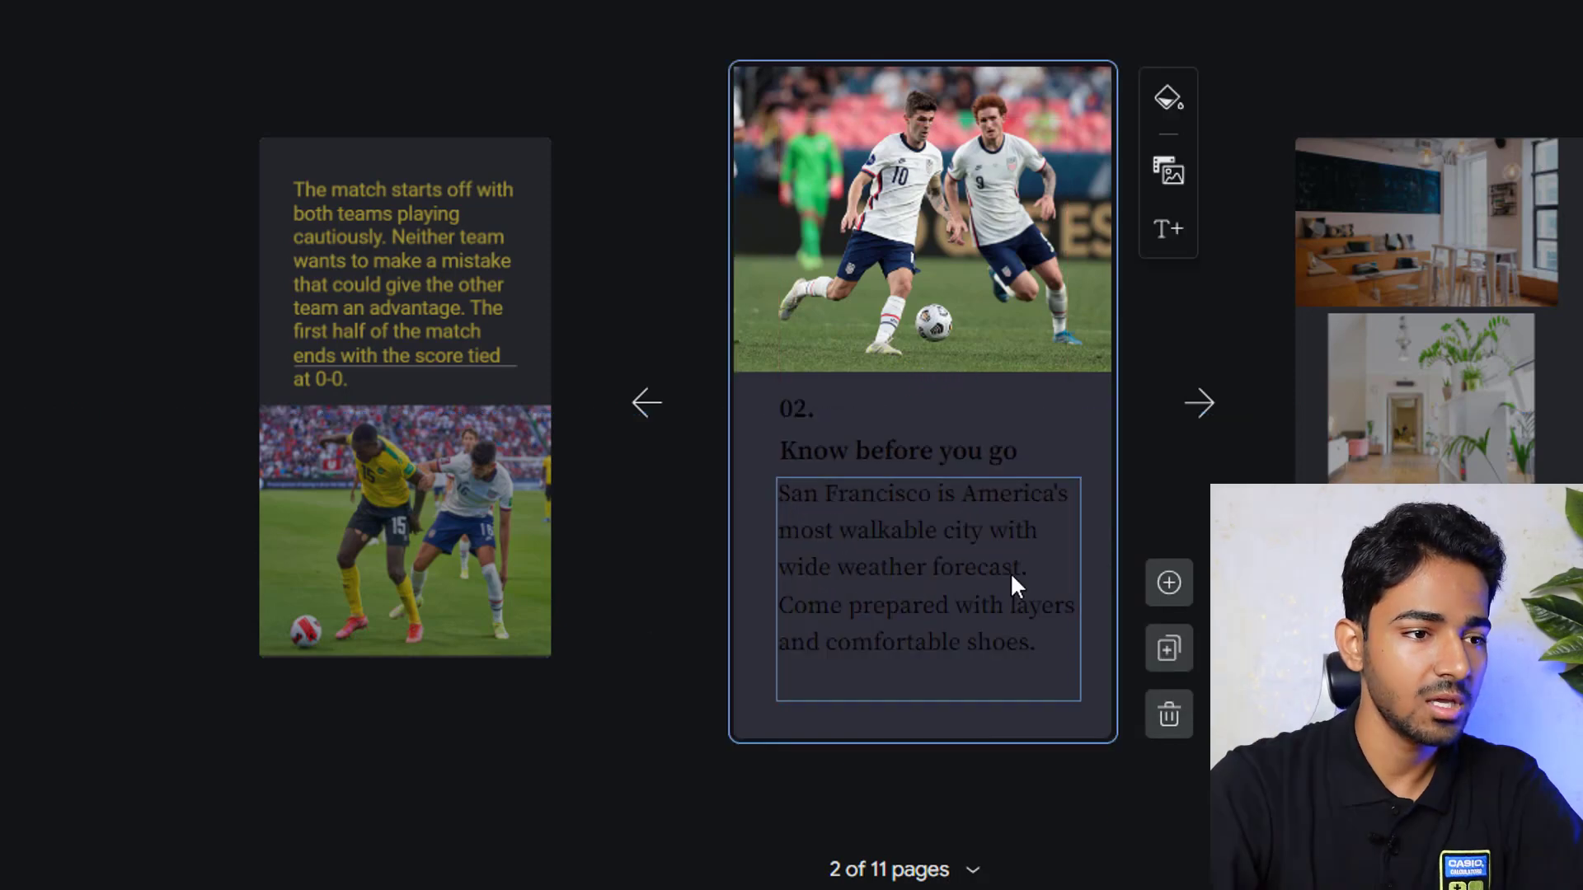
Step: Set the text color of the second page's San Francisco paragraph to white
{"action": "left_click", "coordinate": [1011, 573]}
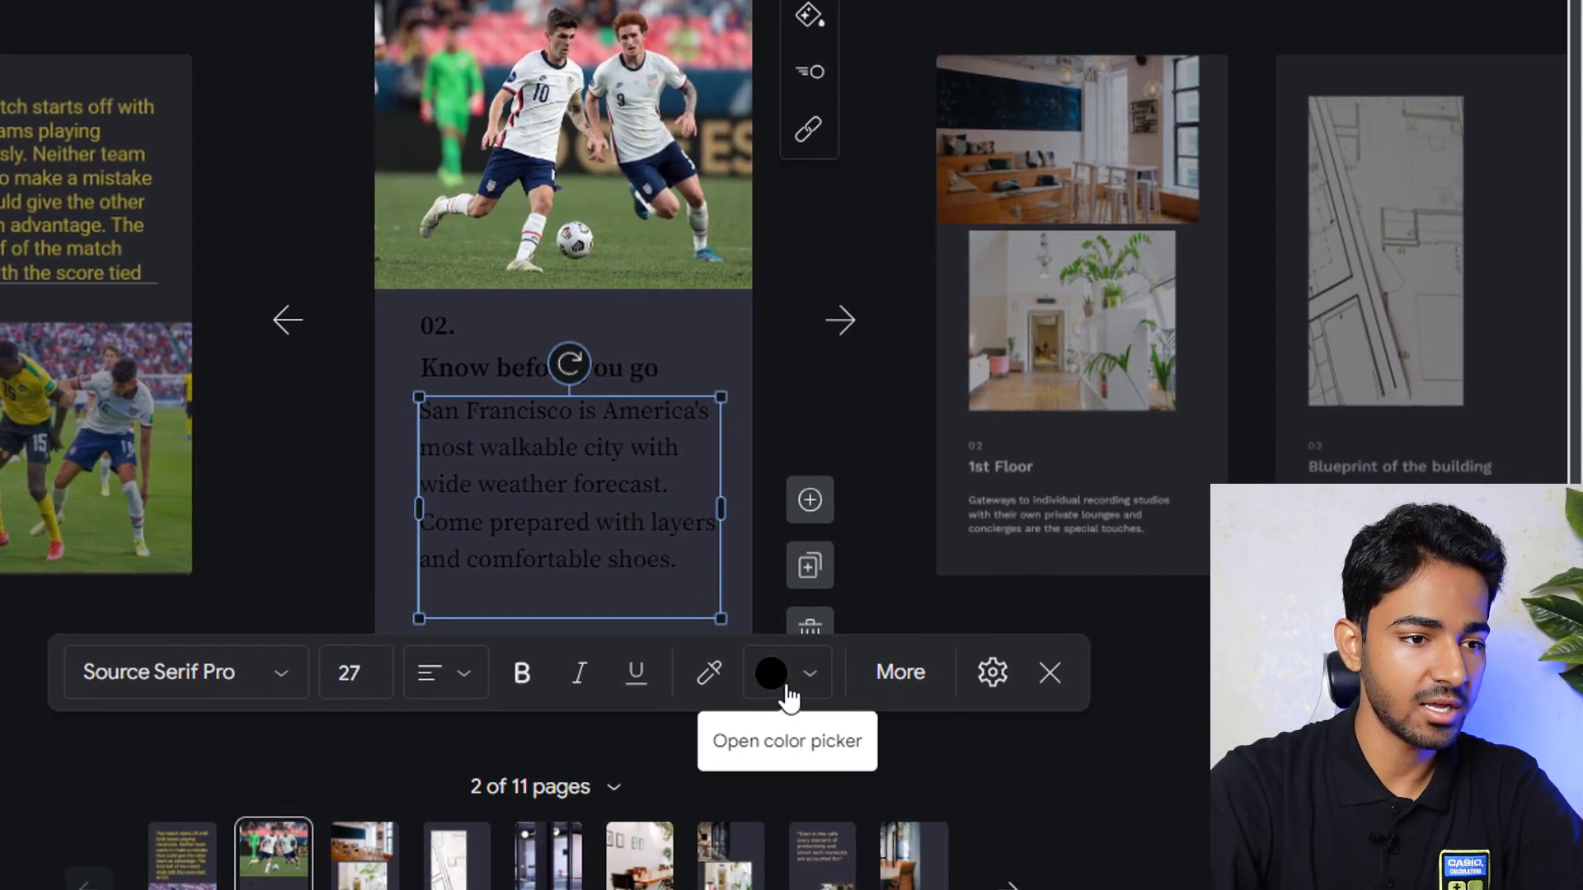
{"action": "left_click", "coordinate": [785, 688]}
{"action": "scroll", "coordinate": [1000, 424], "scroll_direction": "down", "scroll_amount": 3}
{"action": "scroll", "coordinate": [1023, 387], "scroll_direction": "up", "scroll_amount": 3}
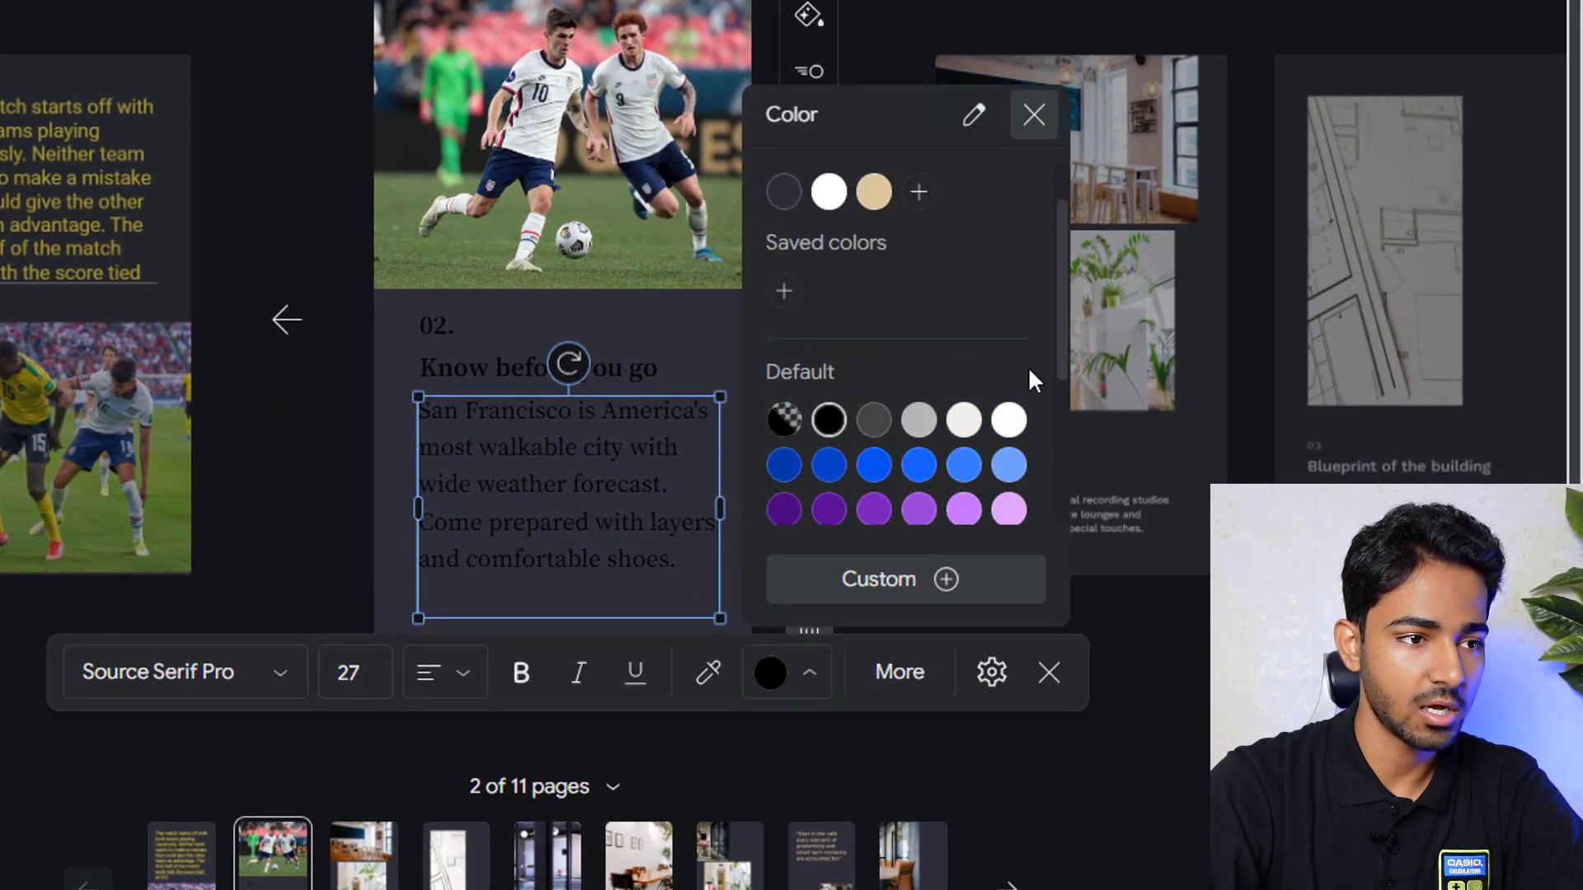
{"action": "left_click", "coordinate": [1007, 420]}
Step: Color the "Know before you go" heading and the "02." number in the same light yellow
{"action": "left_click", "coordinate": [625, 376]}
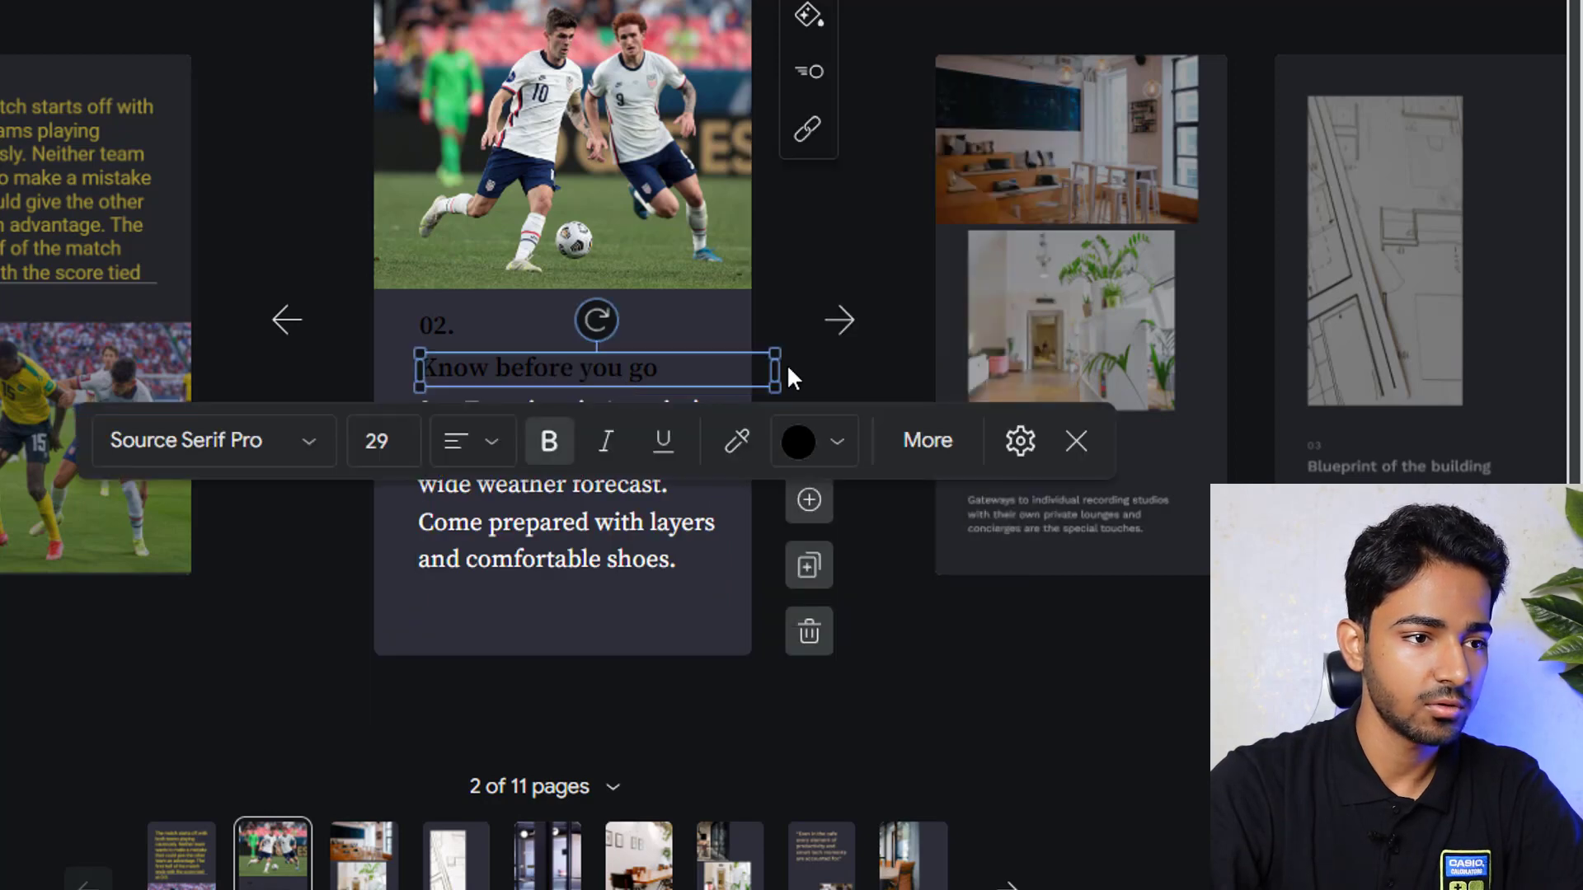
{"action": "left_click", "coordinate": [849, 439]}
{"action": "scroll", "coordinate": [850, 247], "scroll_direction": "down", "scroll_amount": 3}
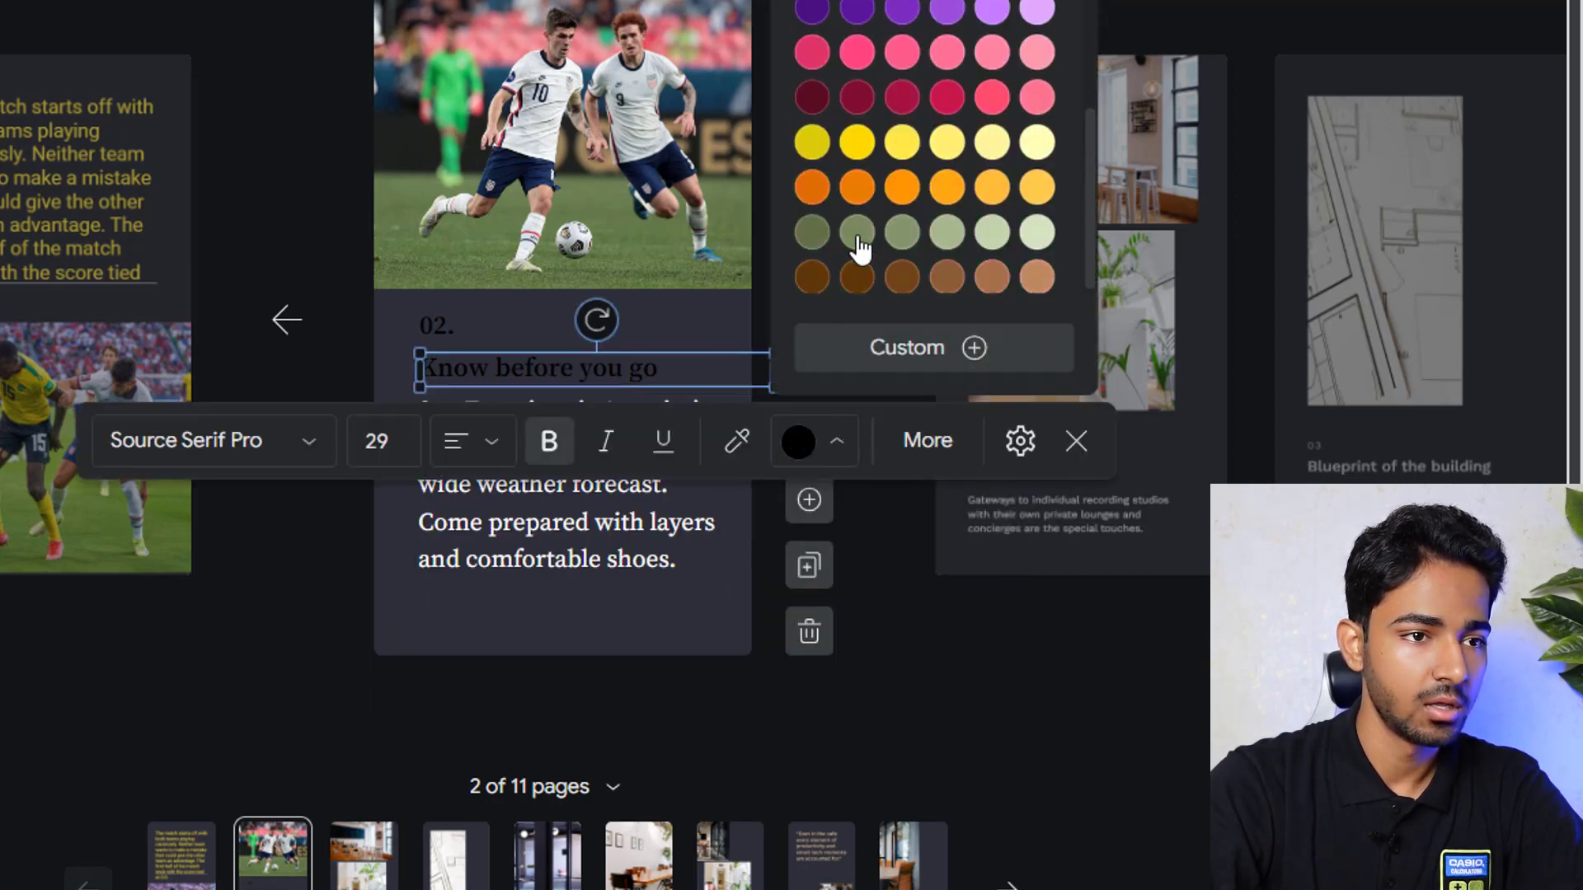
{"action": "left_click", "coordinate": [902, 140]}
{"action": "left_click", "coordinate": [442, 327]}
{"action": "left_click", "coordinate": [688, 399]}
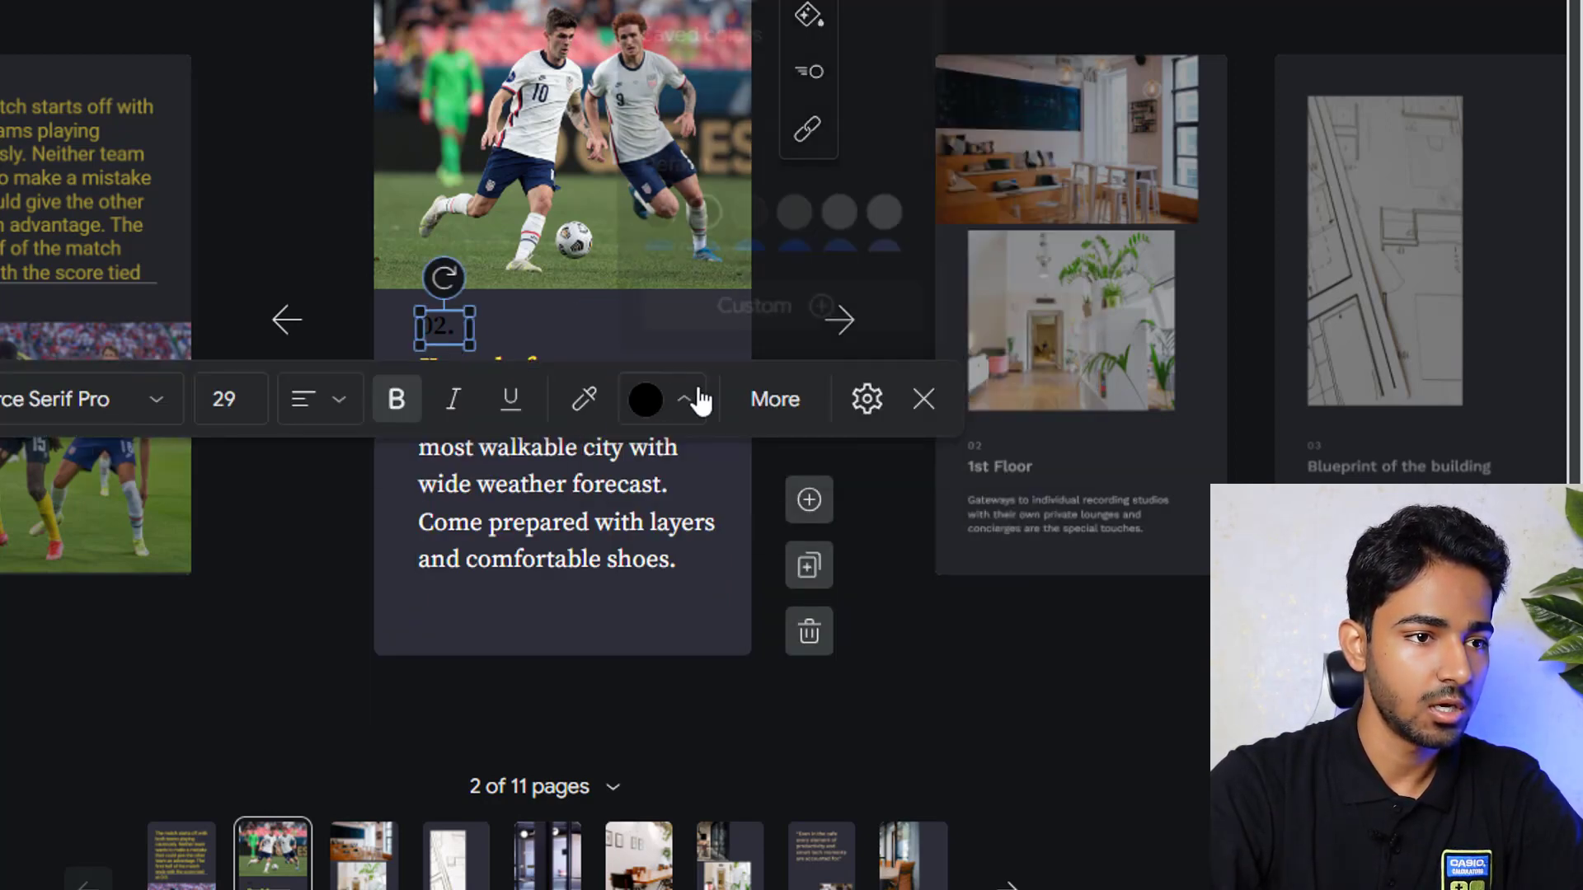
{"action": "scroll", "coordinate": [784, 181], "scroll_direction": "down", "scroll_amount": 3}
{"action": "left_click", "coordinate": [752, 115]}
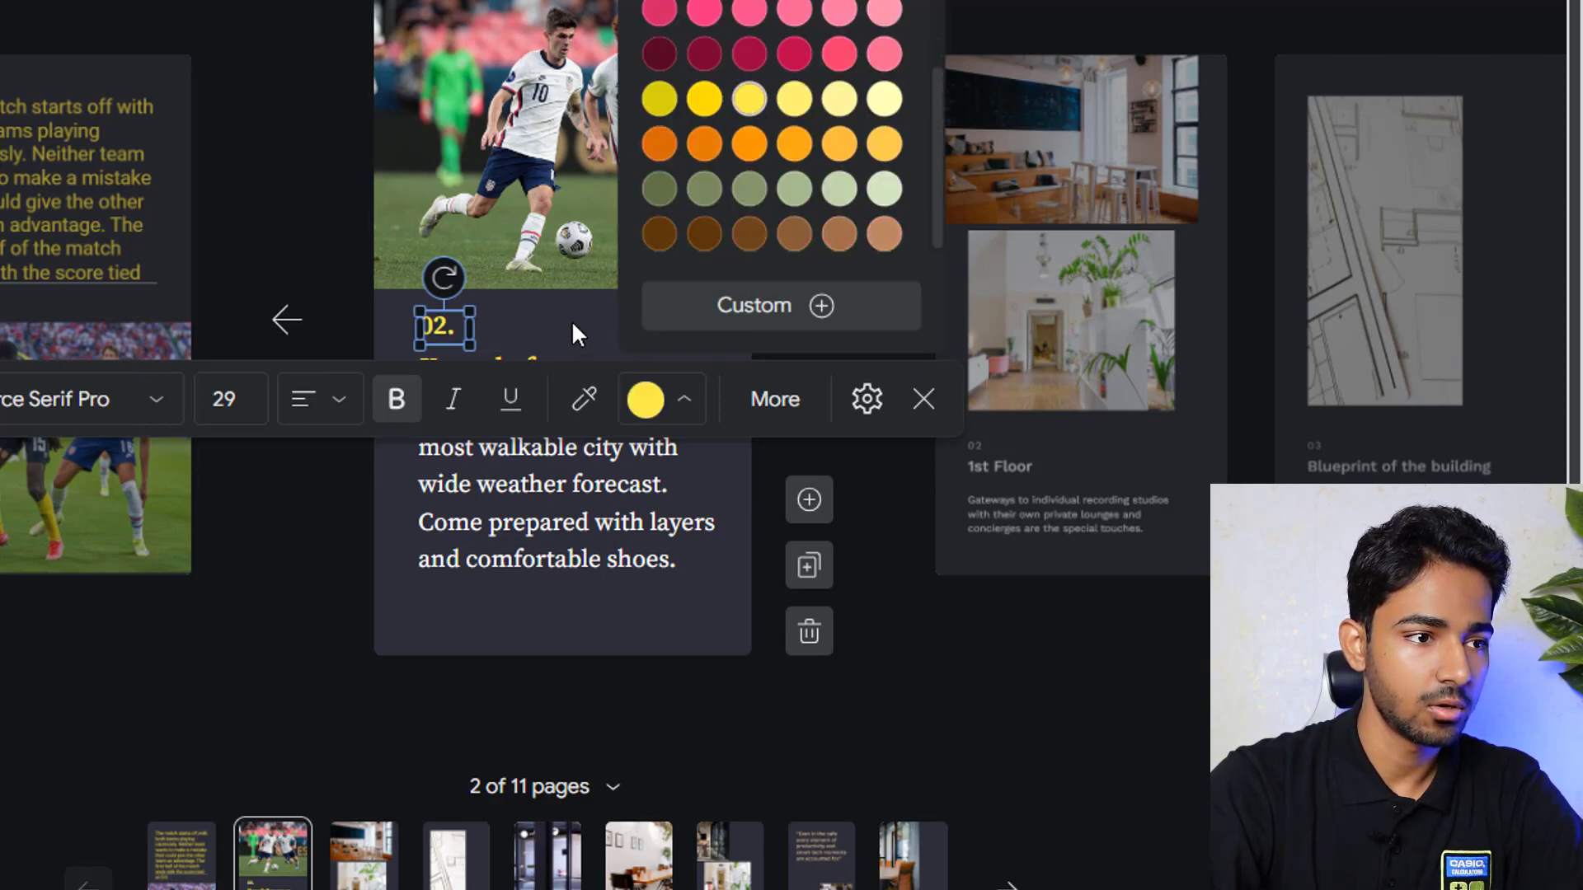
{"action": "left_click", "coordinate": [571, 320]}
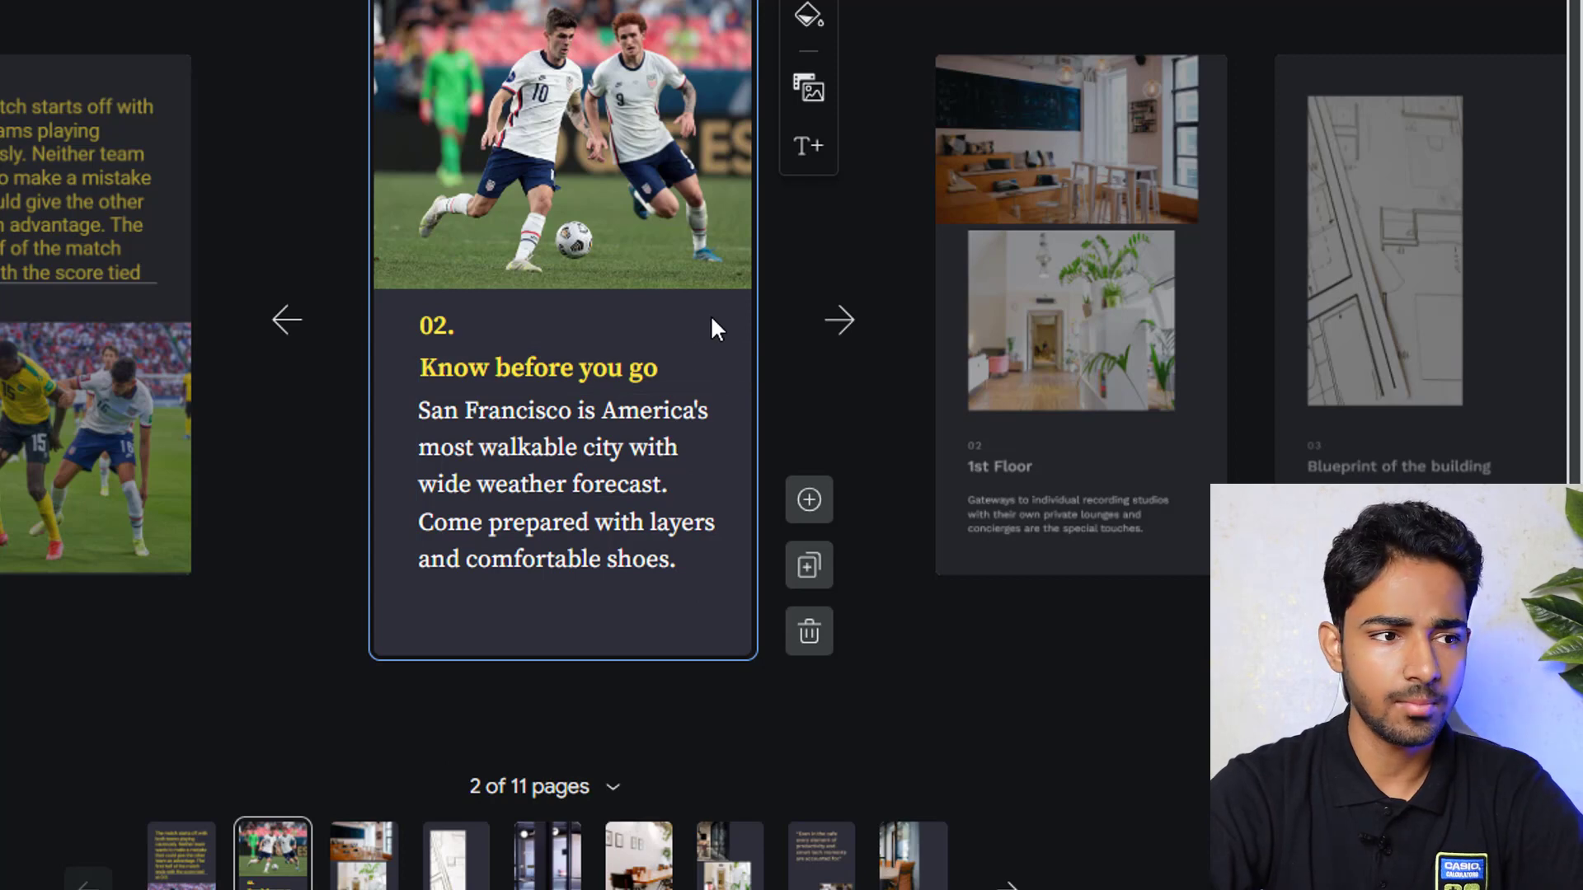
Step: Look through the template's remaining pages, from the third page to the "3rd Floor Workspace" page
{"action": "double_click", "coordinate": [503, 374]}
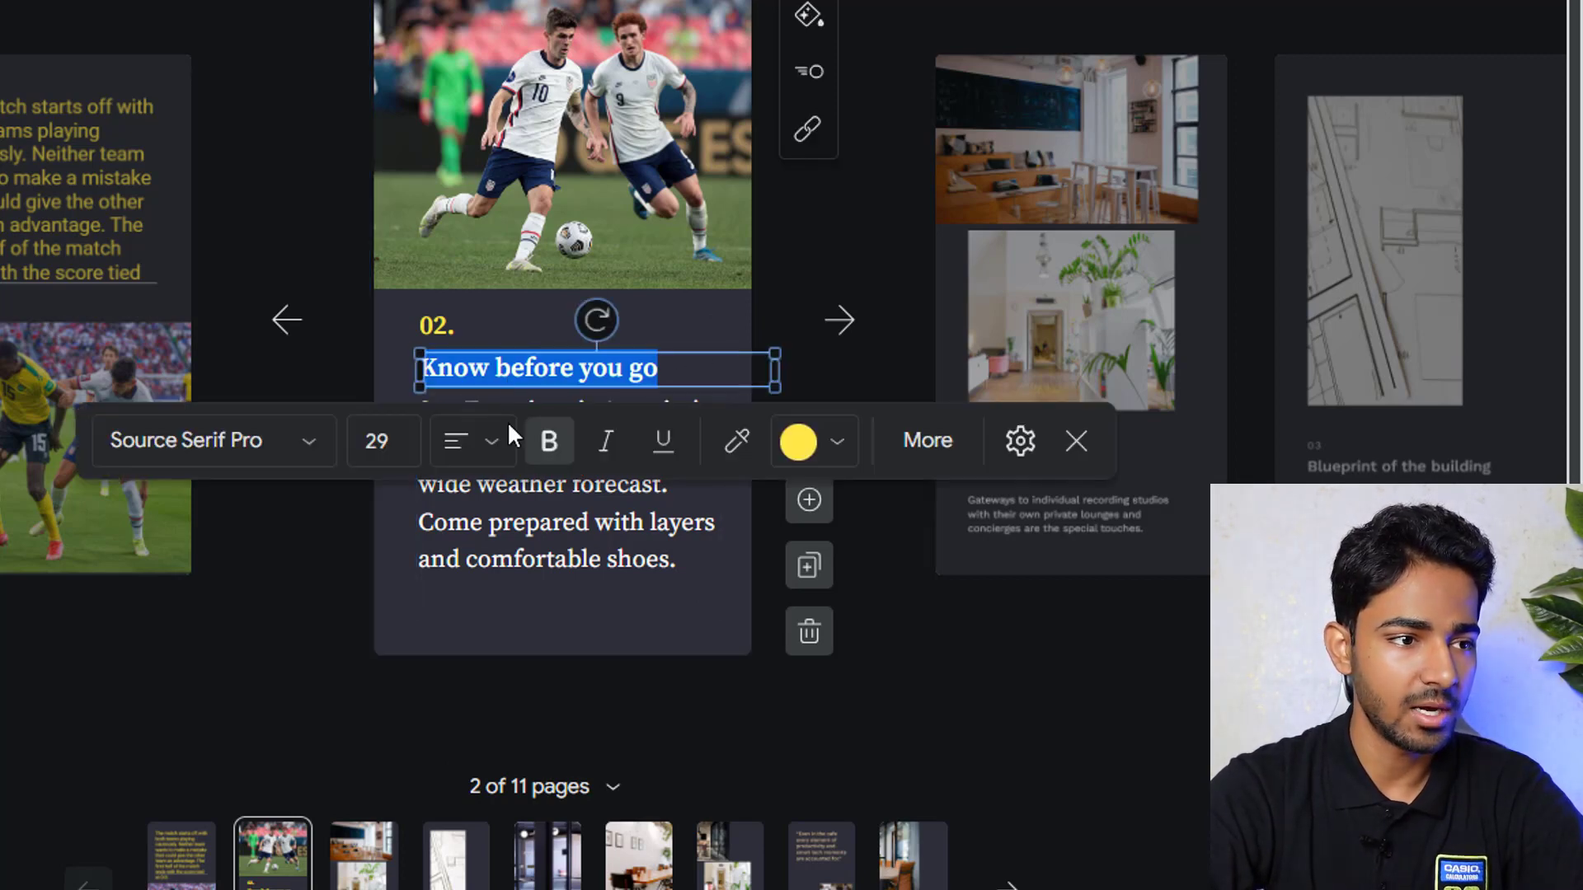
{"action": "left_click", "coordinate": [517, 503]}
{"action": "left_click", "coordinate": [1090, 213]}
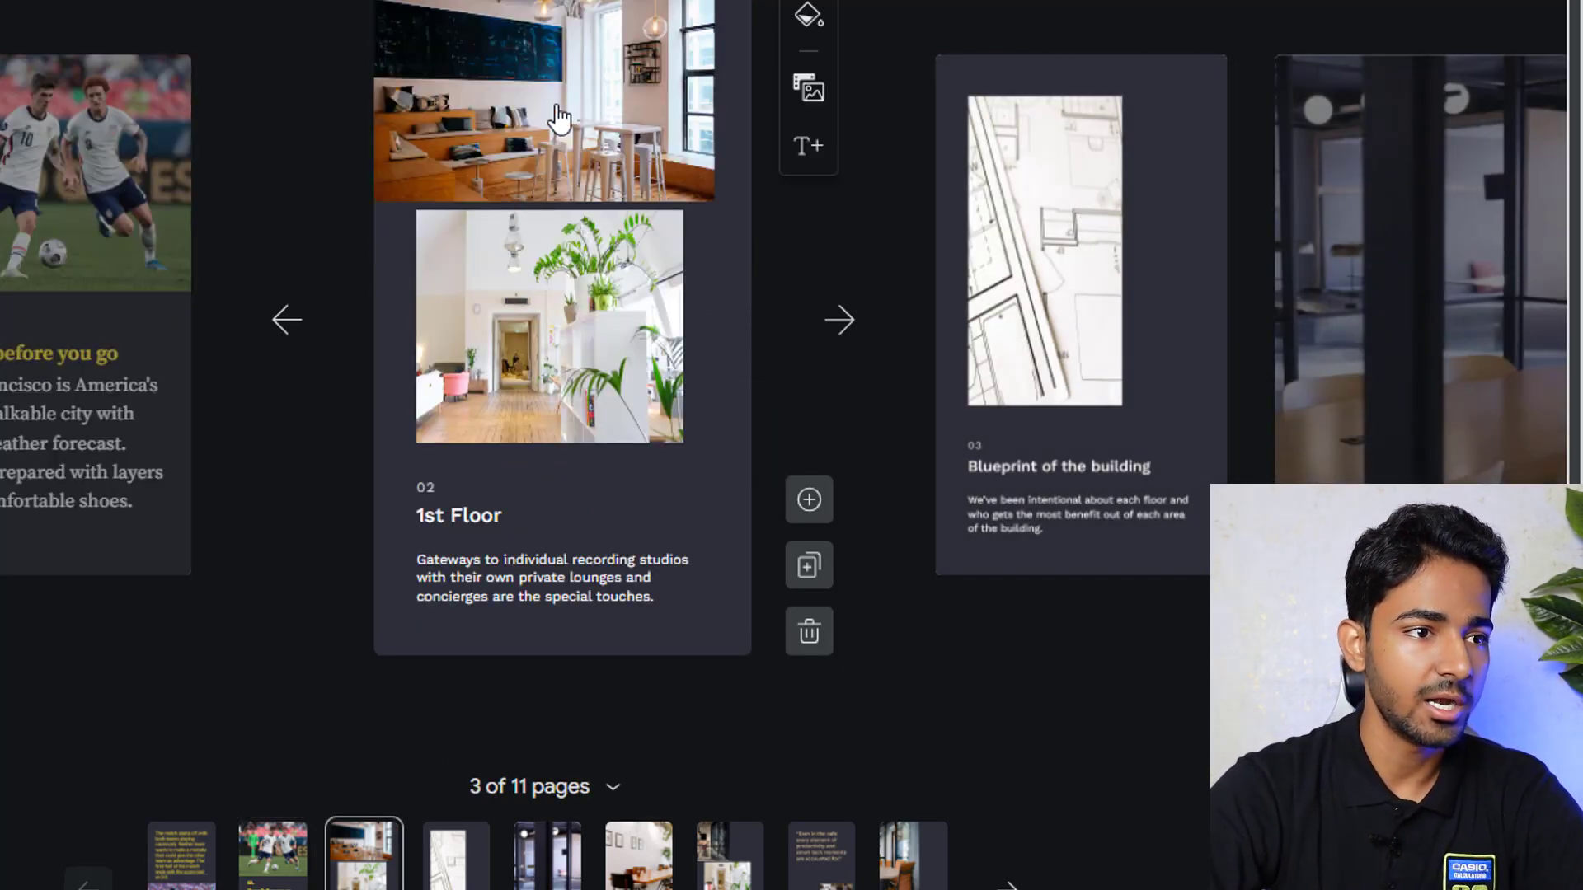
{"action": "left_click", "coordinate": [560, 118]}
{"action": "left_click", "coordinate": [635, 414]}
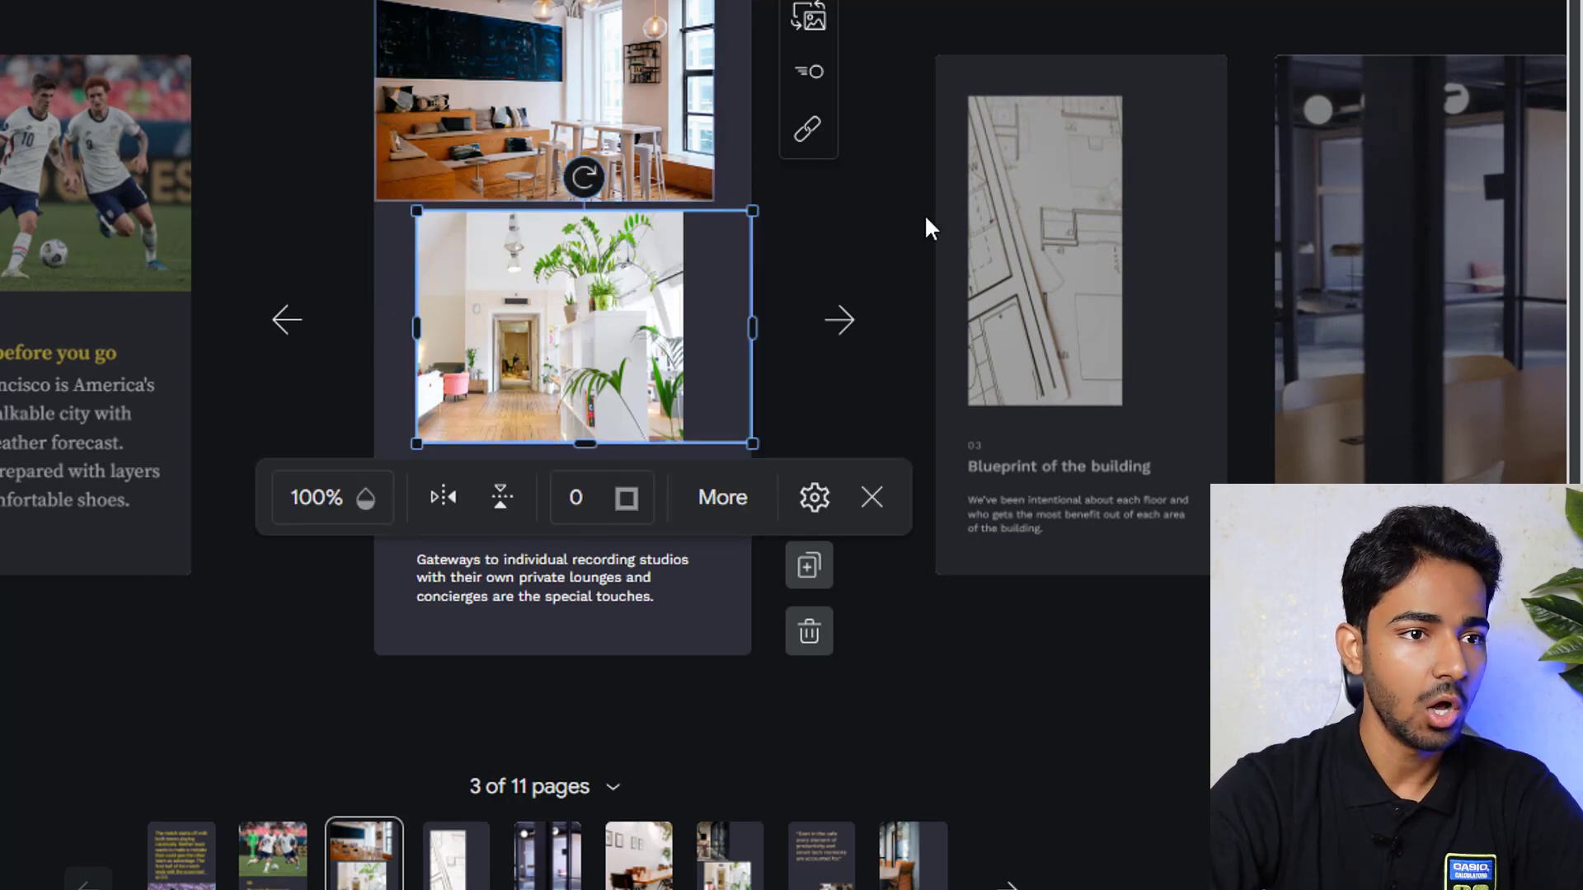
{"action": "left_click", "coordinate": [1020, 194]}
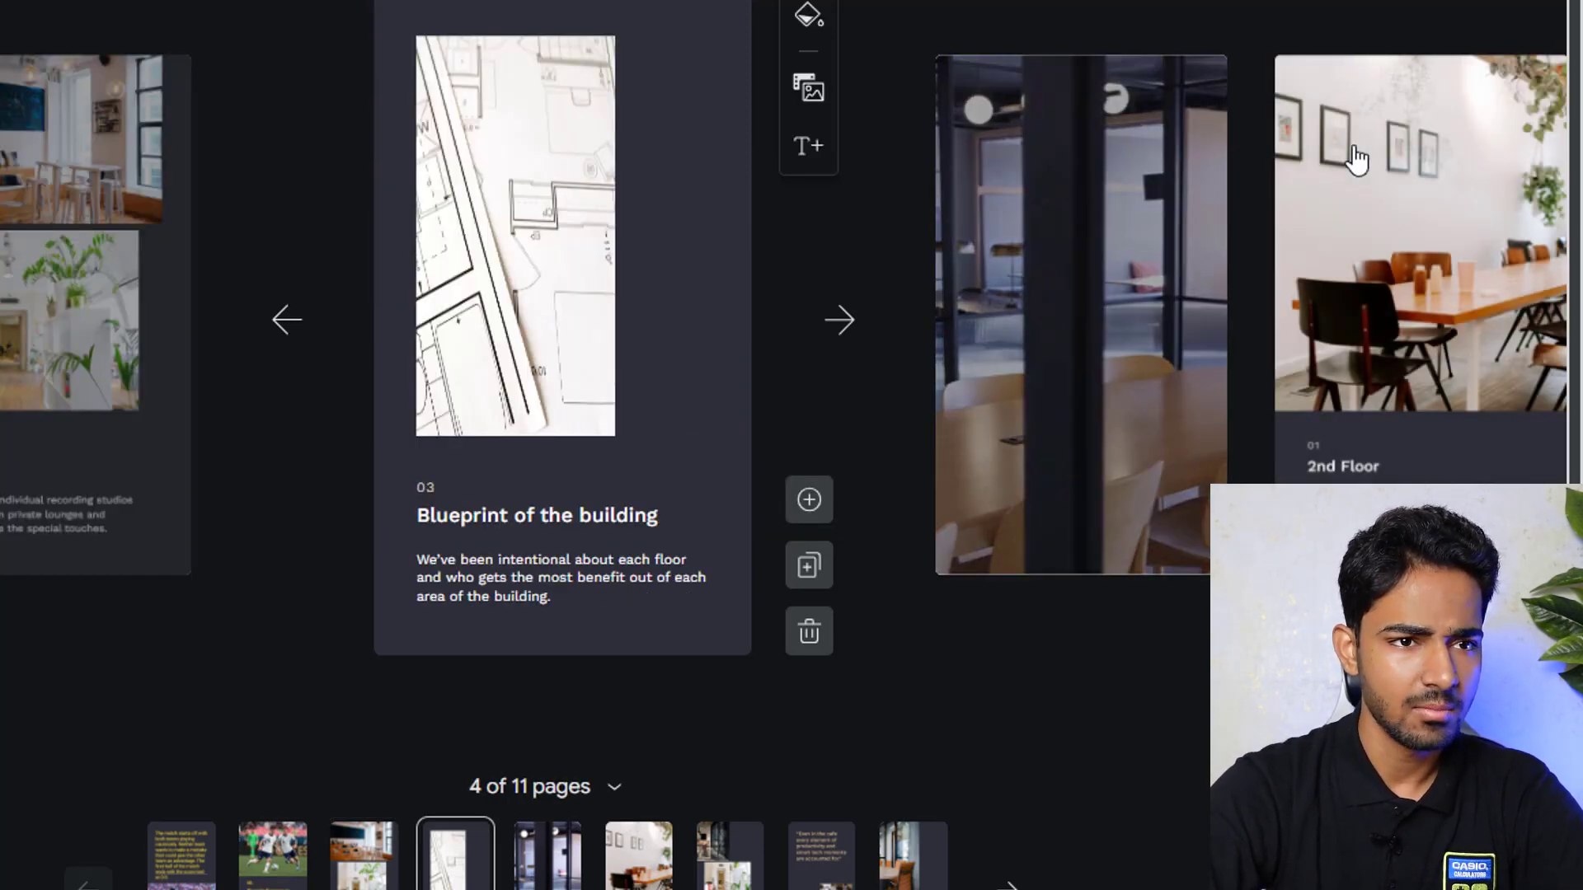
{"action": "left_click", "coordinate": [1353, 159]}
{"action": "left_click", "coordinate": [1385, 201]}
{"action": "left_click", "coordinate": [1402, 132]}
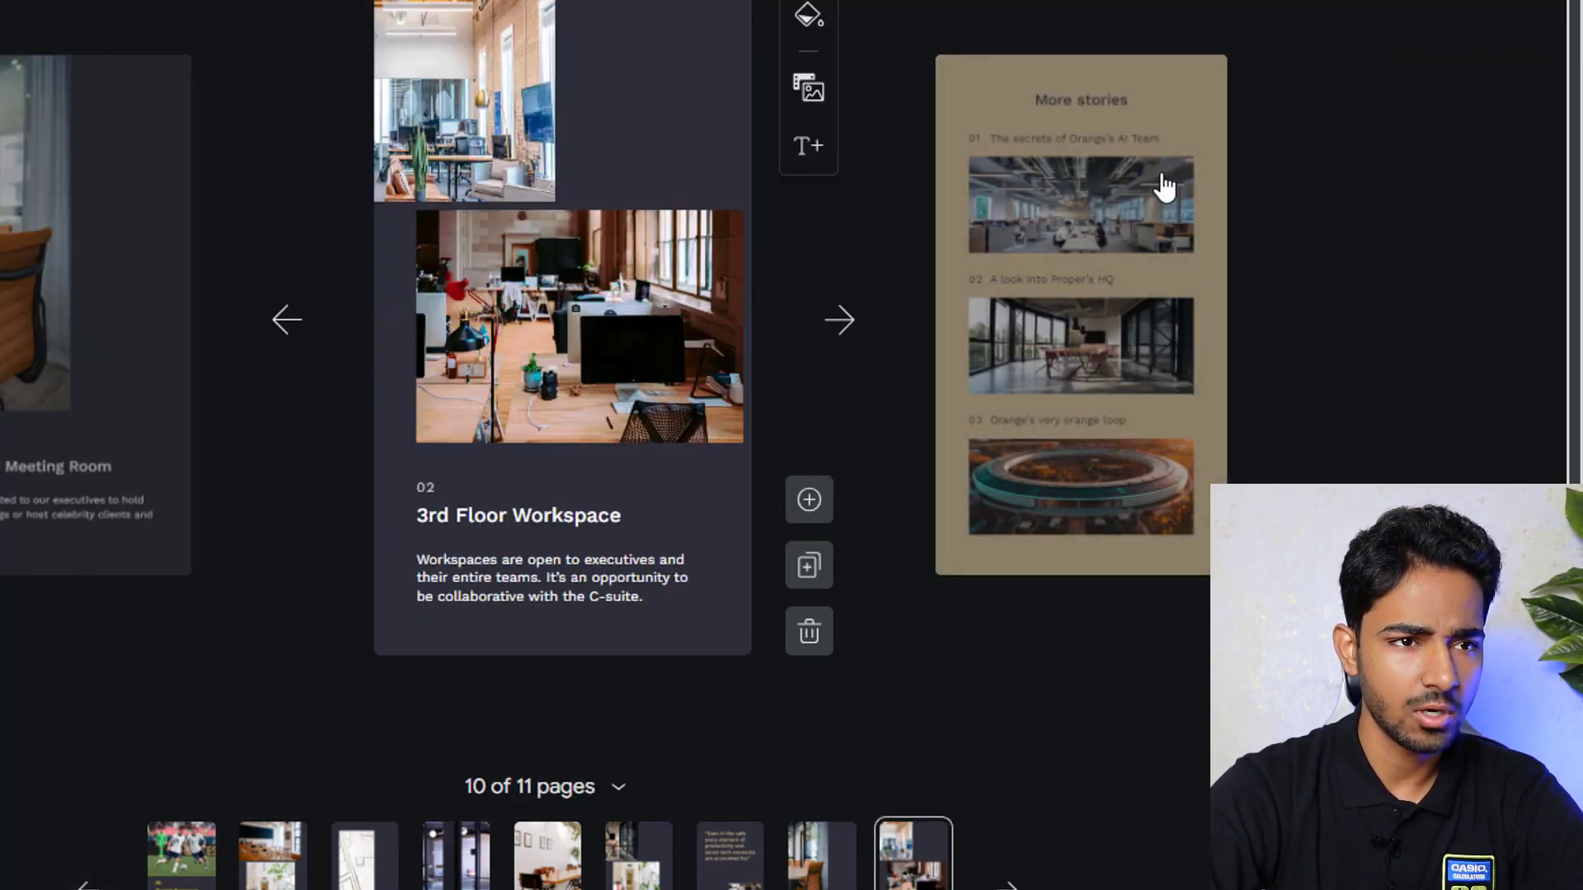
Step: Delete the unneeded template pages, starting with the "More stories" page and working back until only the first three pages remain
{"action": "left_click", "coordinate": [1159, 184]}
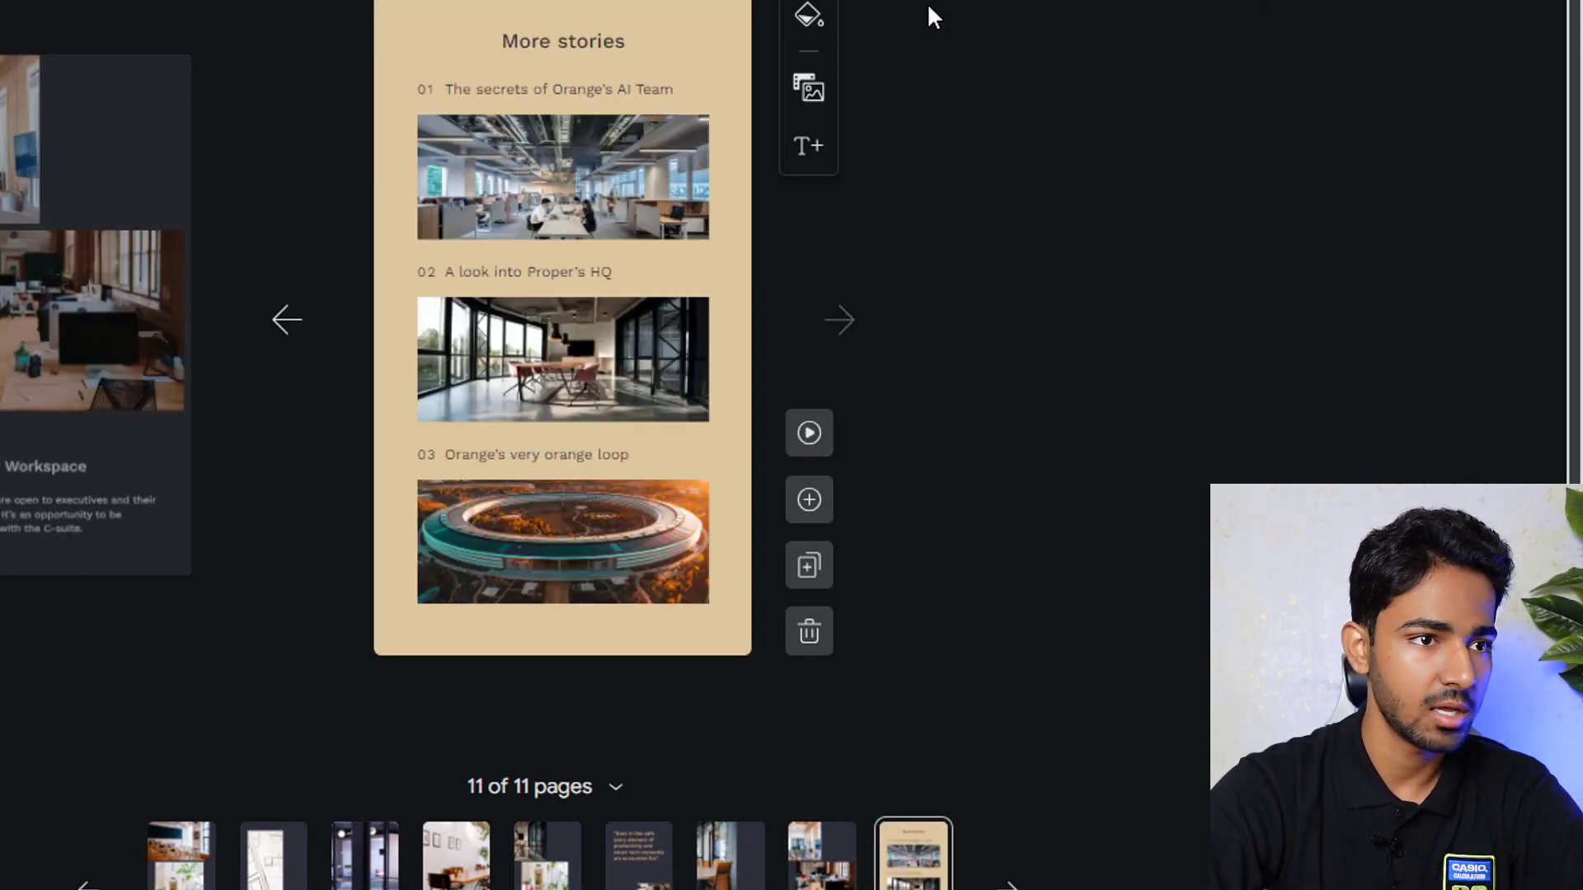
{"action": "left_click", "coordinate": [808, 637]}
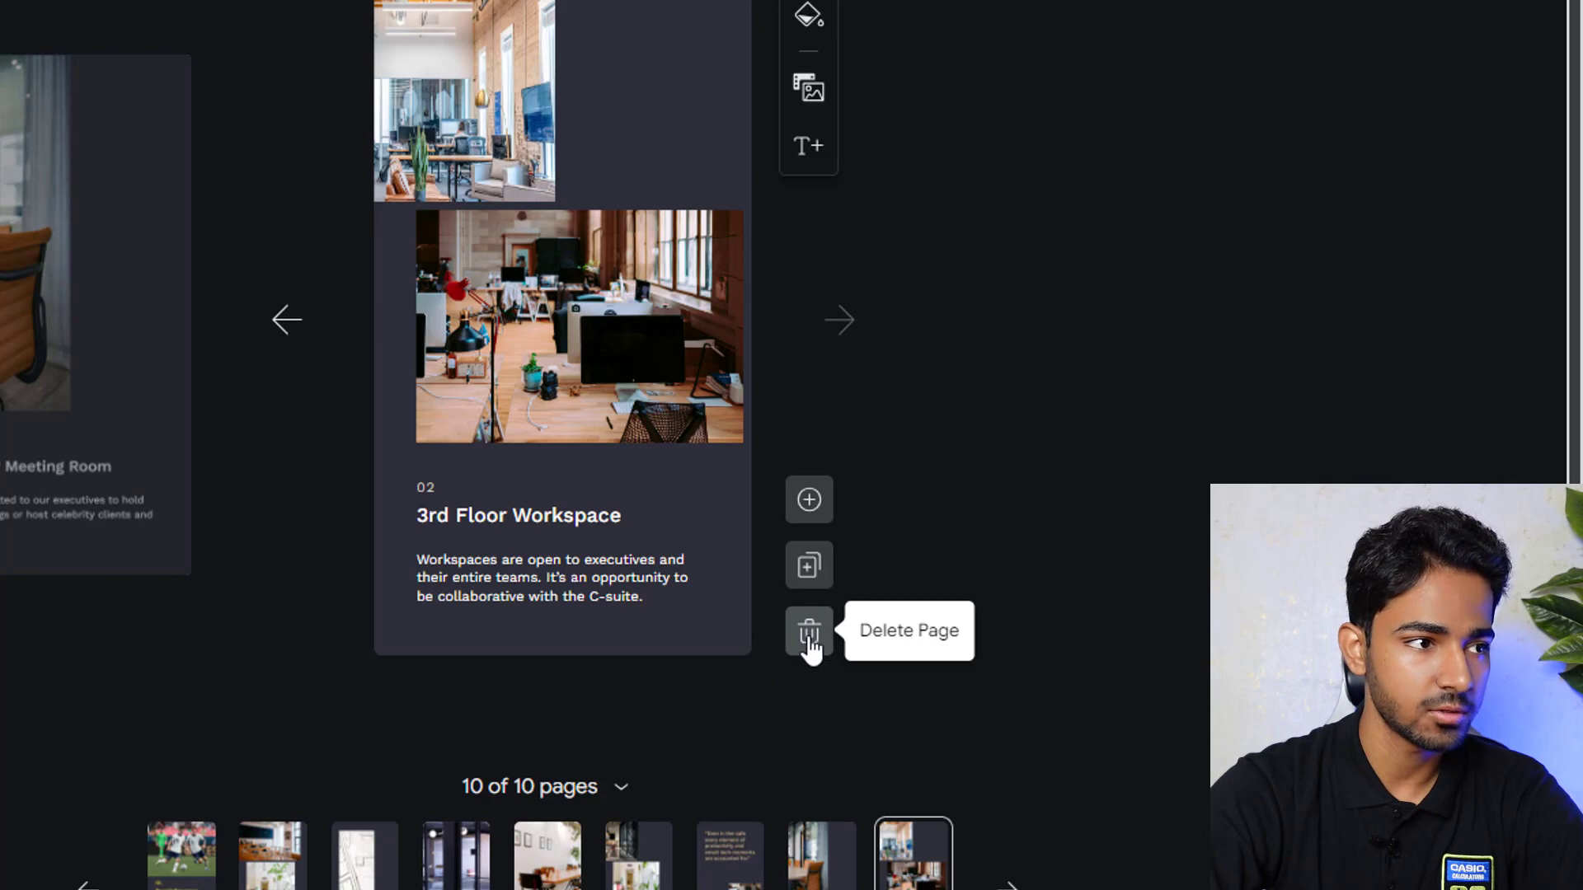
{"action": "left_click", "coordinate": [809, 647]}
{"action": "left_click", "coordinate": [809, 647]}
{"action": "left_click", "coordinate": [808, 647]}
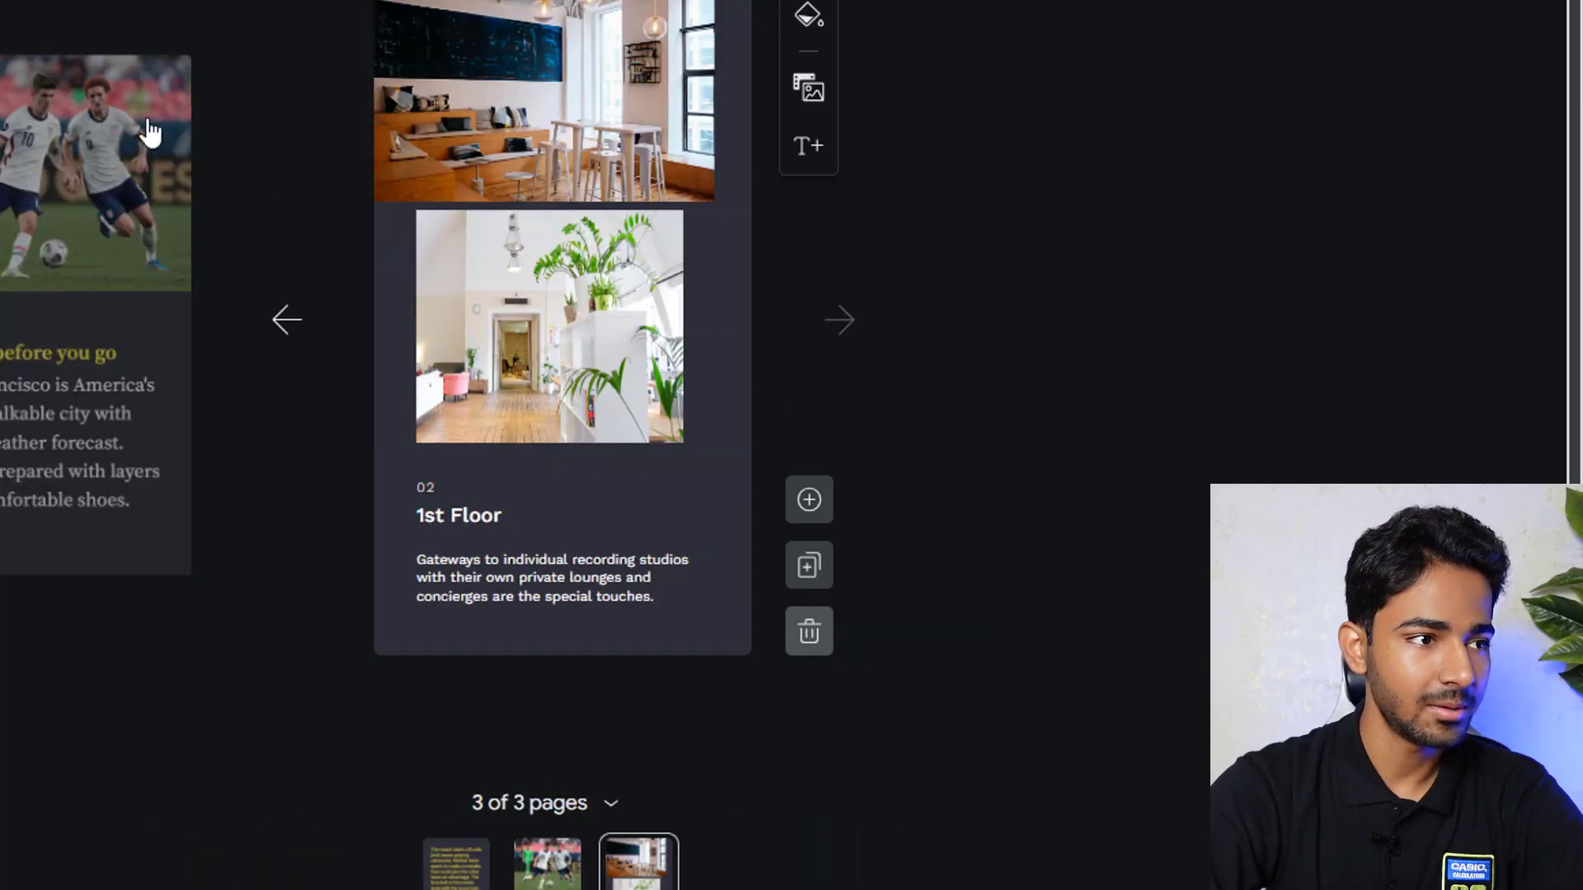
Step: Compare the text and photo layouts of the story's first and second pages
{"action": "left_click", "coordinate": [149, 132]}
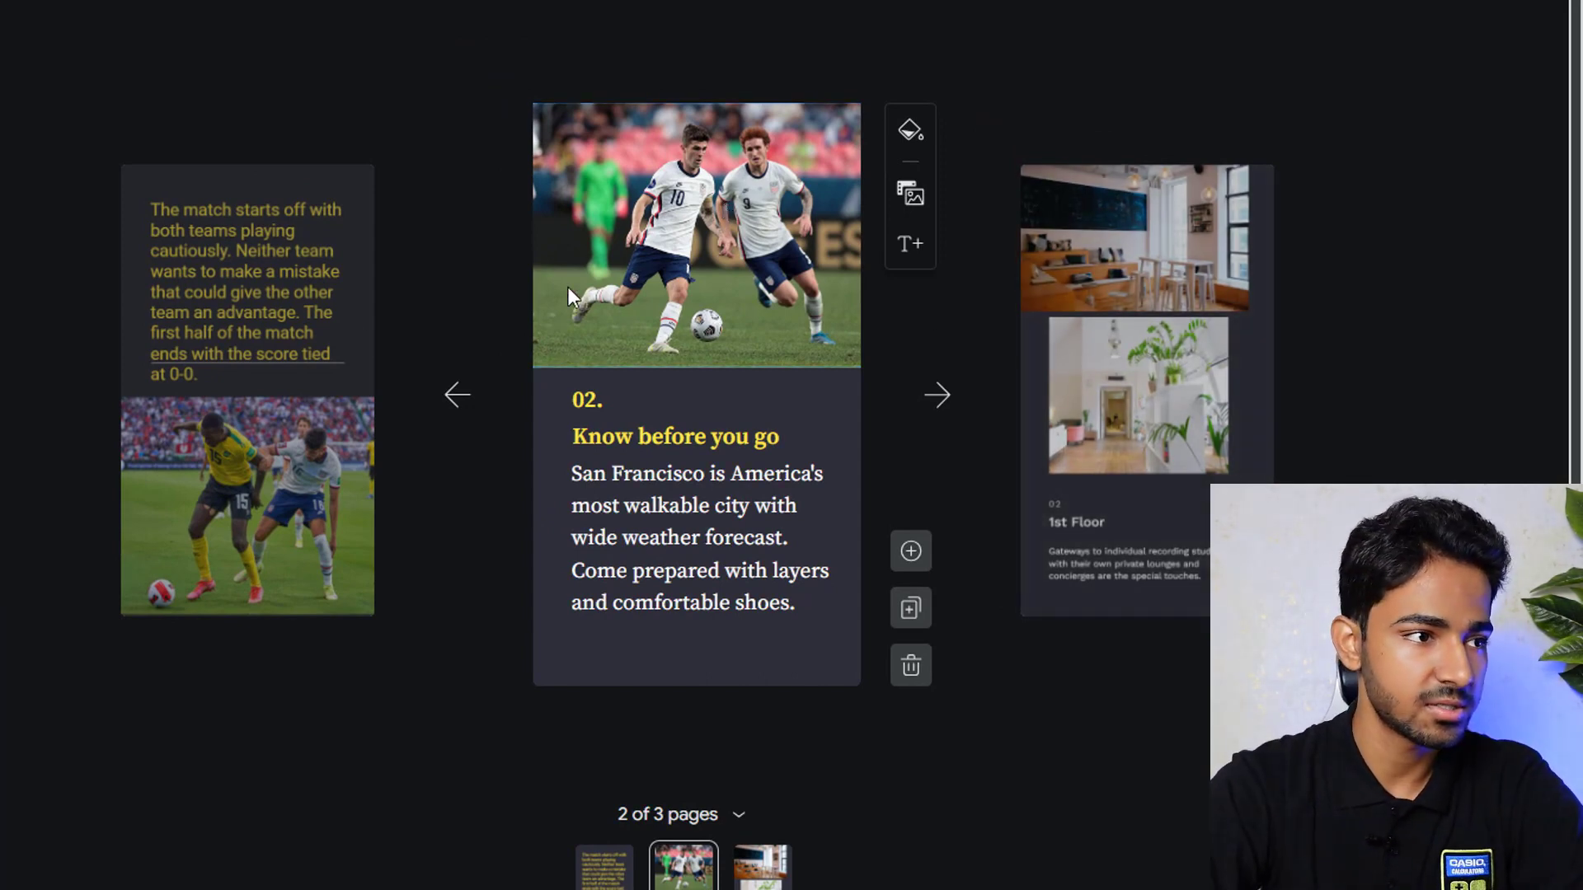
{"action": "left_click", "coordinate": [280, 508]}
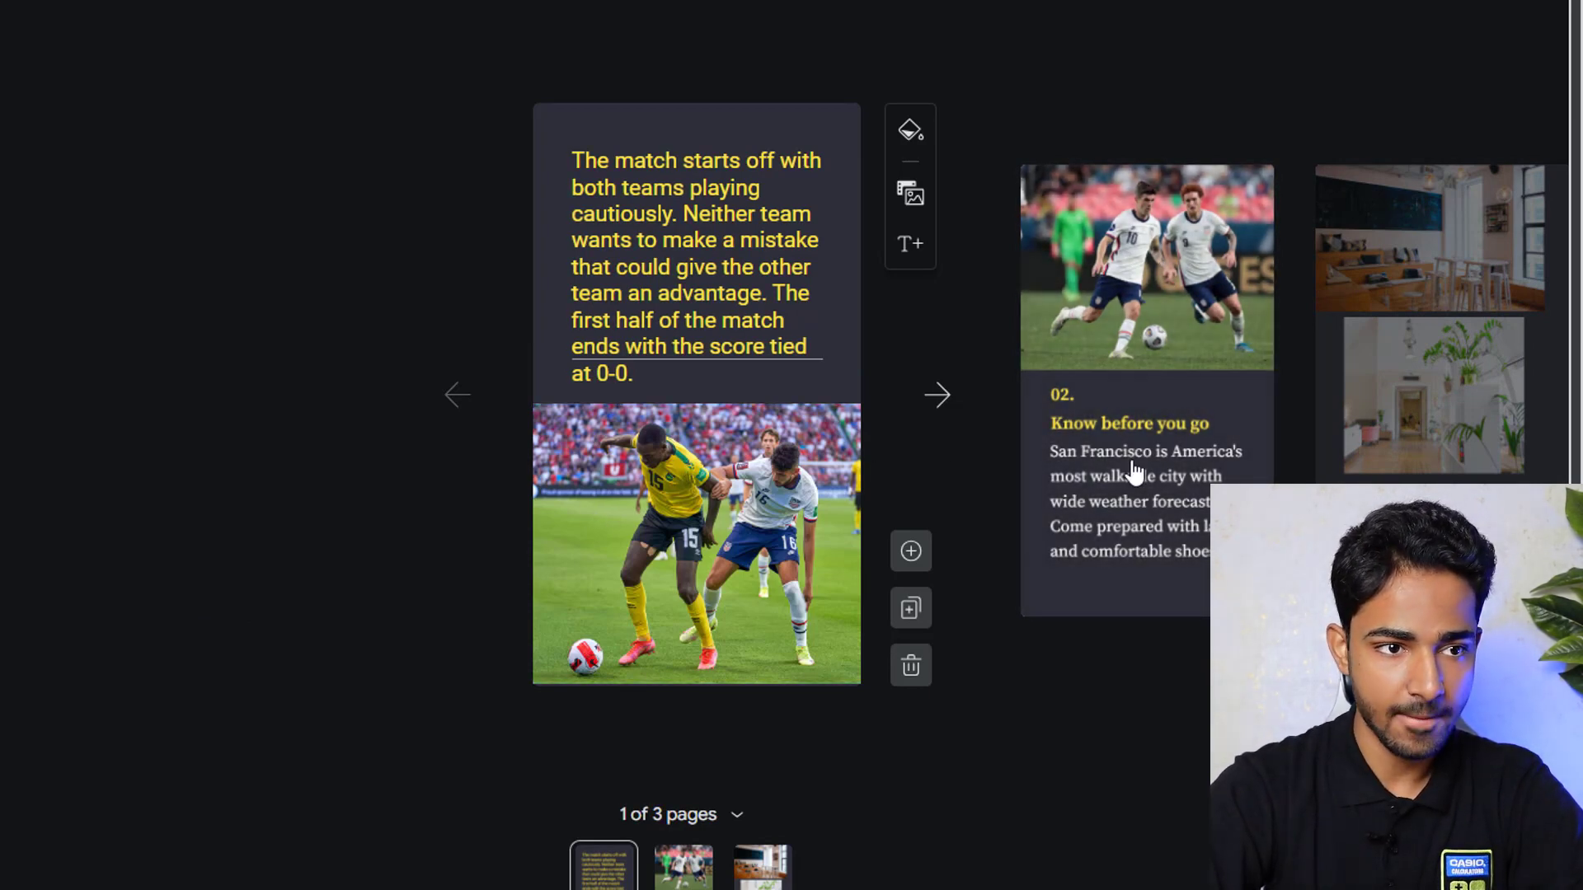
{"action": "left_click", "coordinate": [1171, 458]}
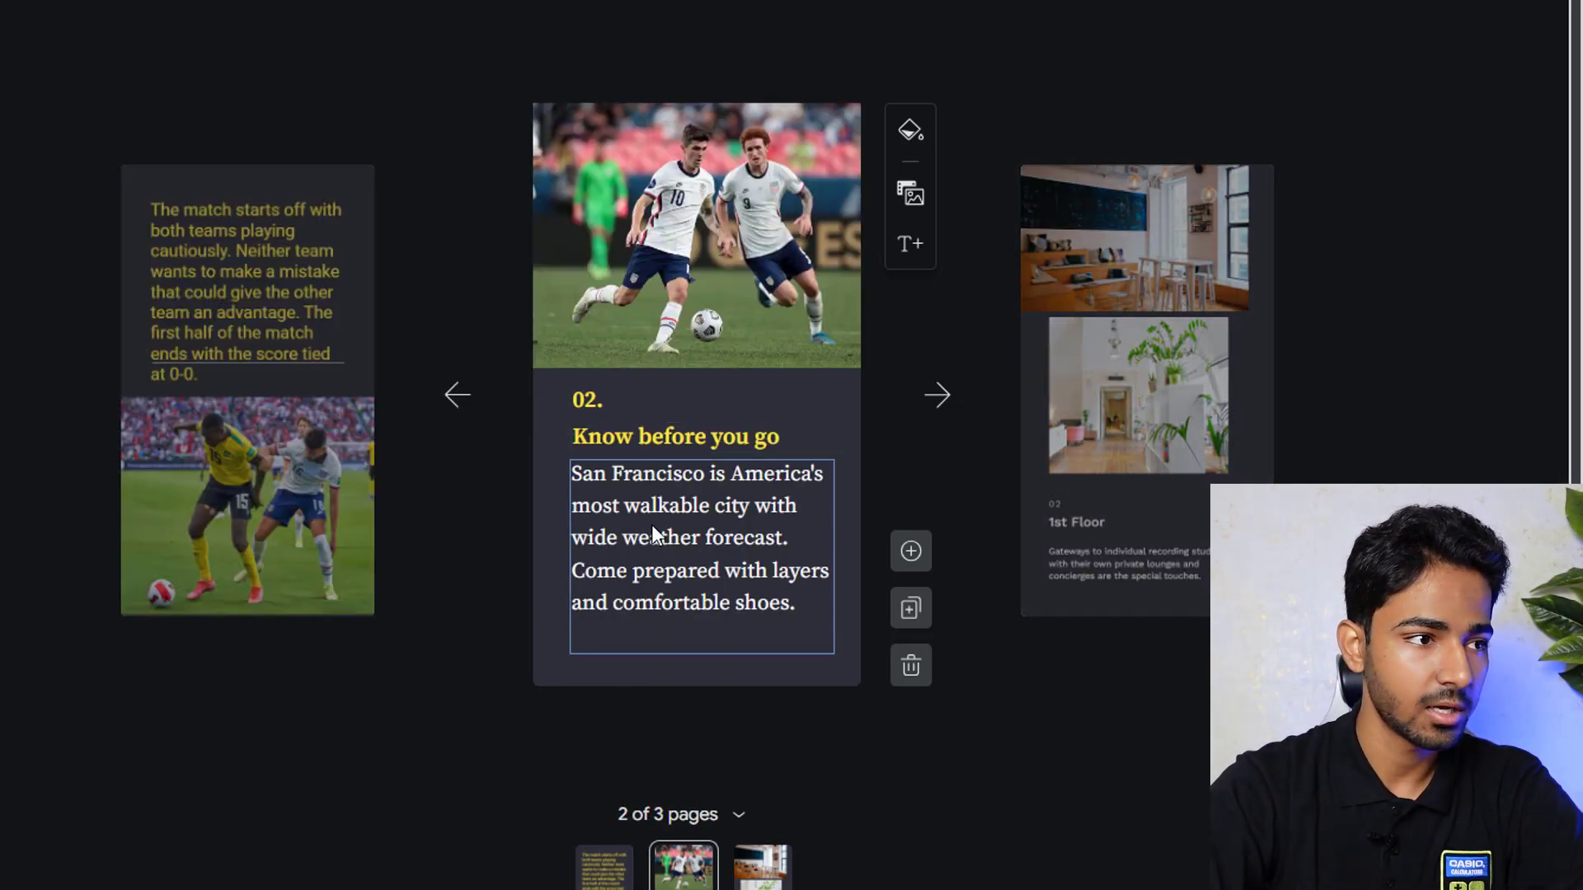
{"action": "left_click", "coordinate": [338, 501]}
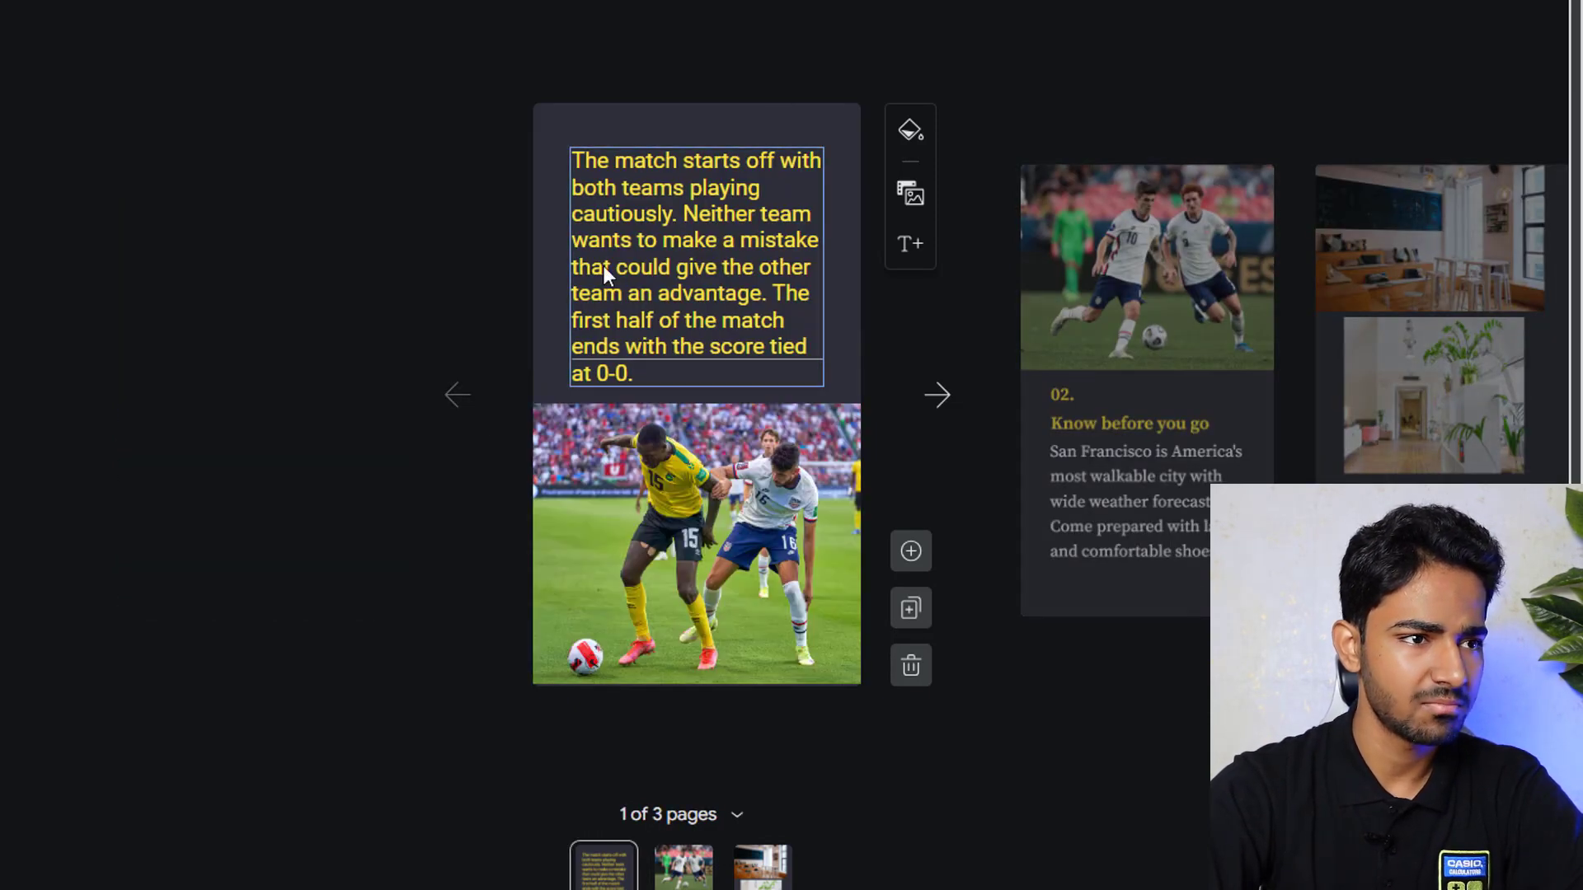
{"action": "left_click", "coordinate": [1117, 434]}
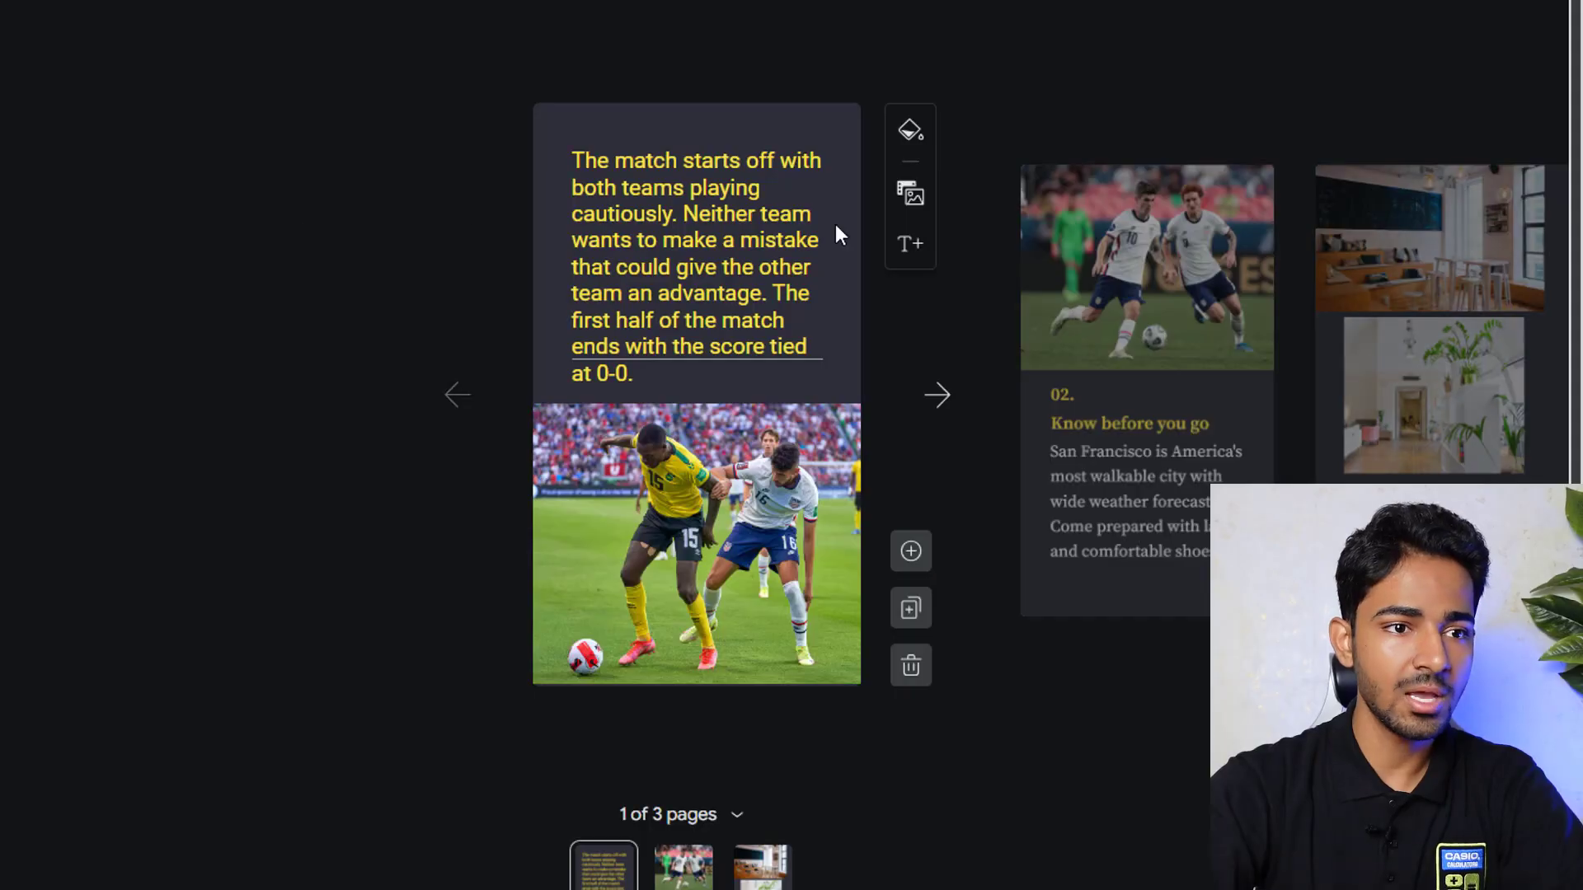
{"action": "scroll", "coordinate": [1154, 141], "scroll_direction": "up", "scroll_amount": 1}
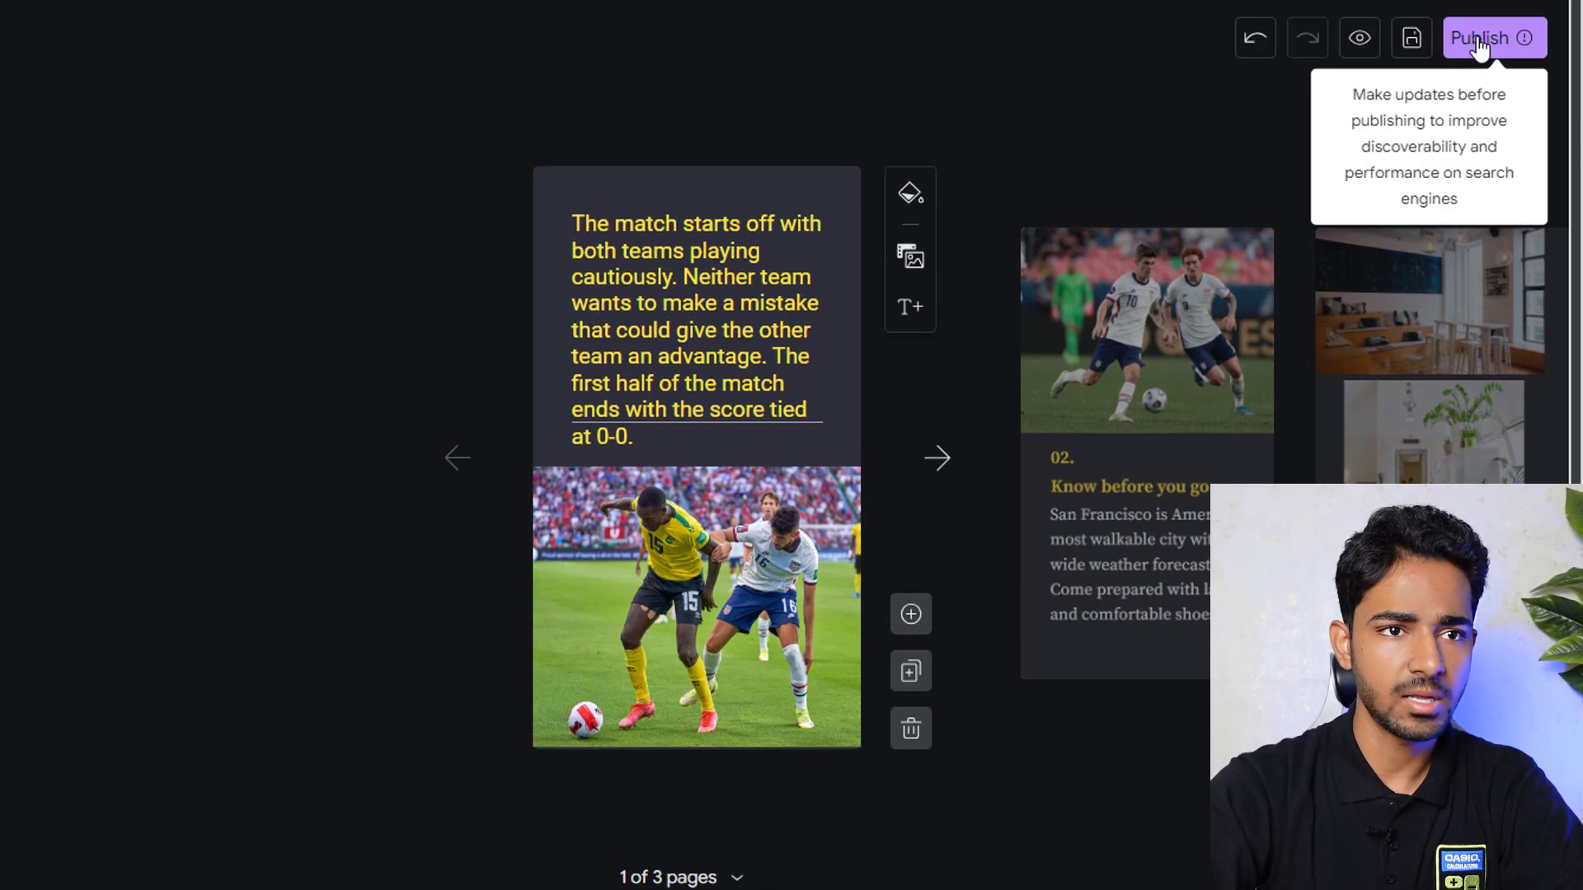
{"action": "left_click", "coordinate": [1154, 466]}
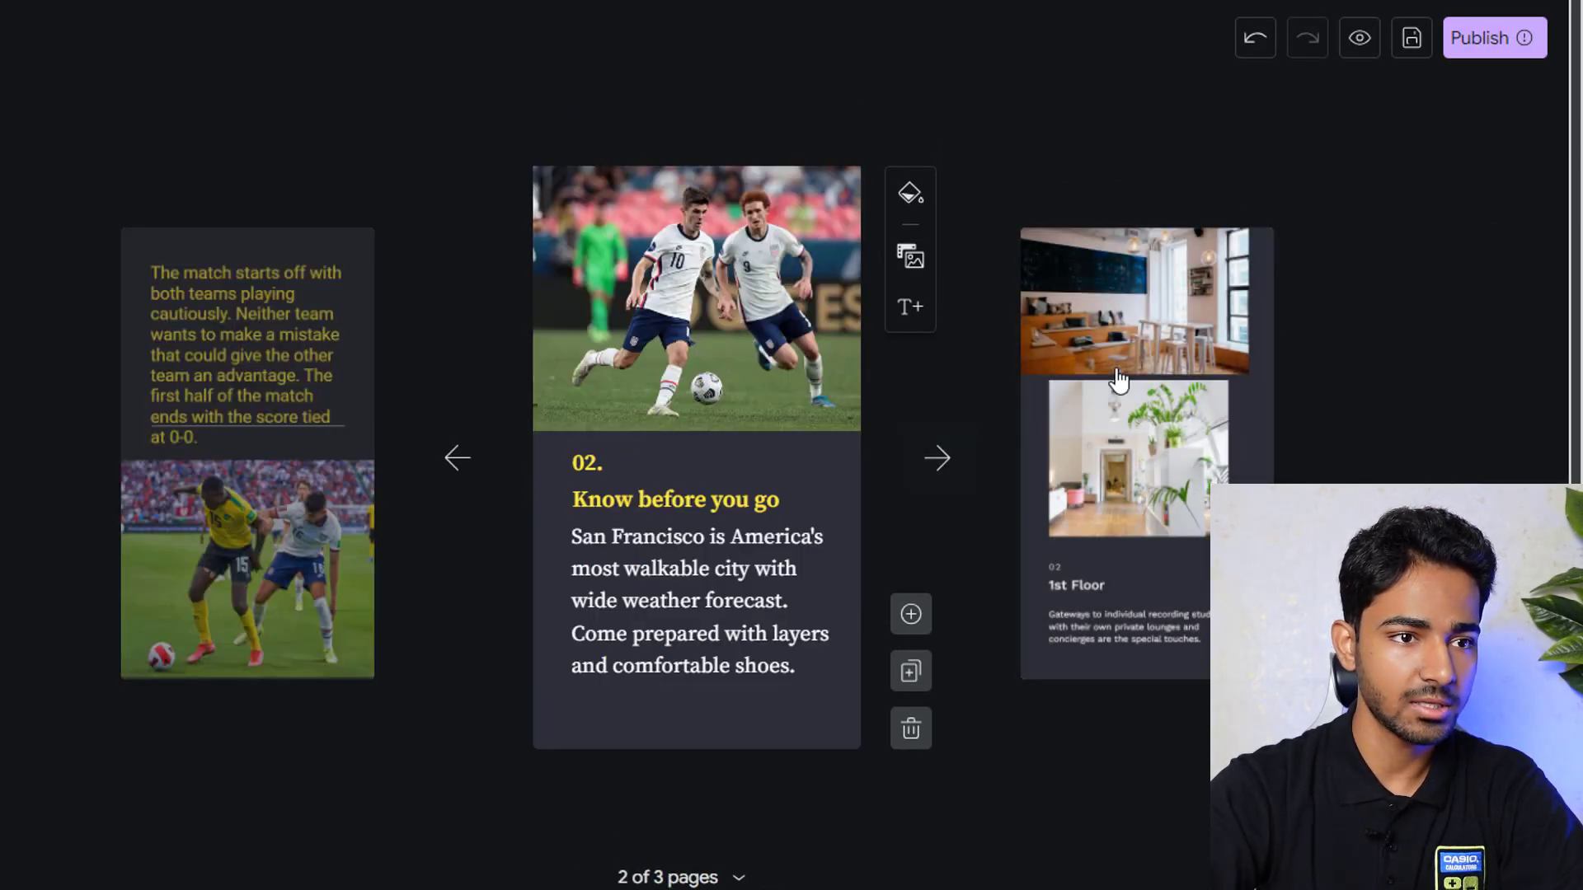
Step: Delete both interior photos from the third page and show the stock images for "usa vs jamaica"
{"action": "left_click", "coordinate": [915, 457]}
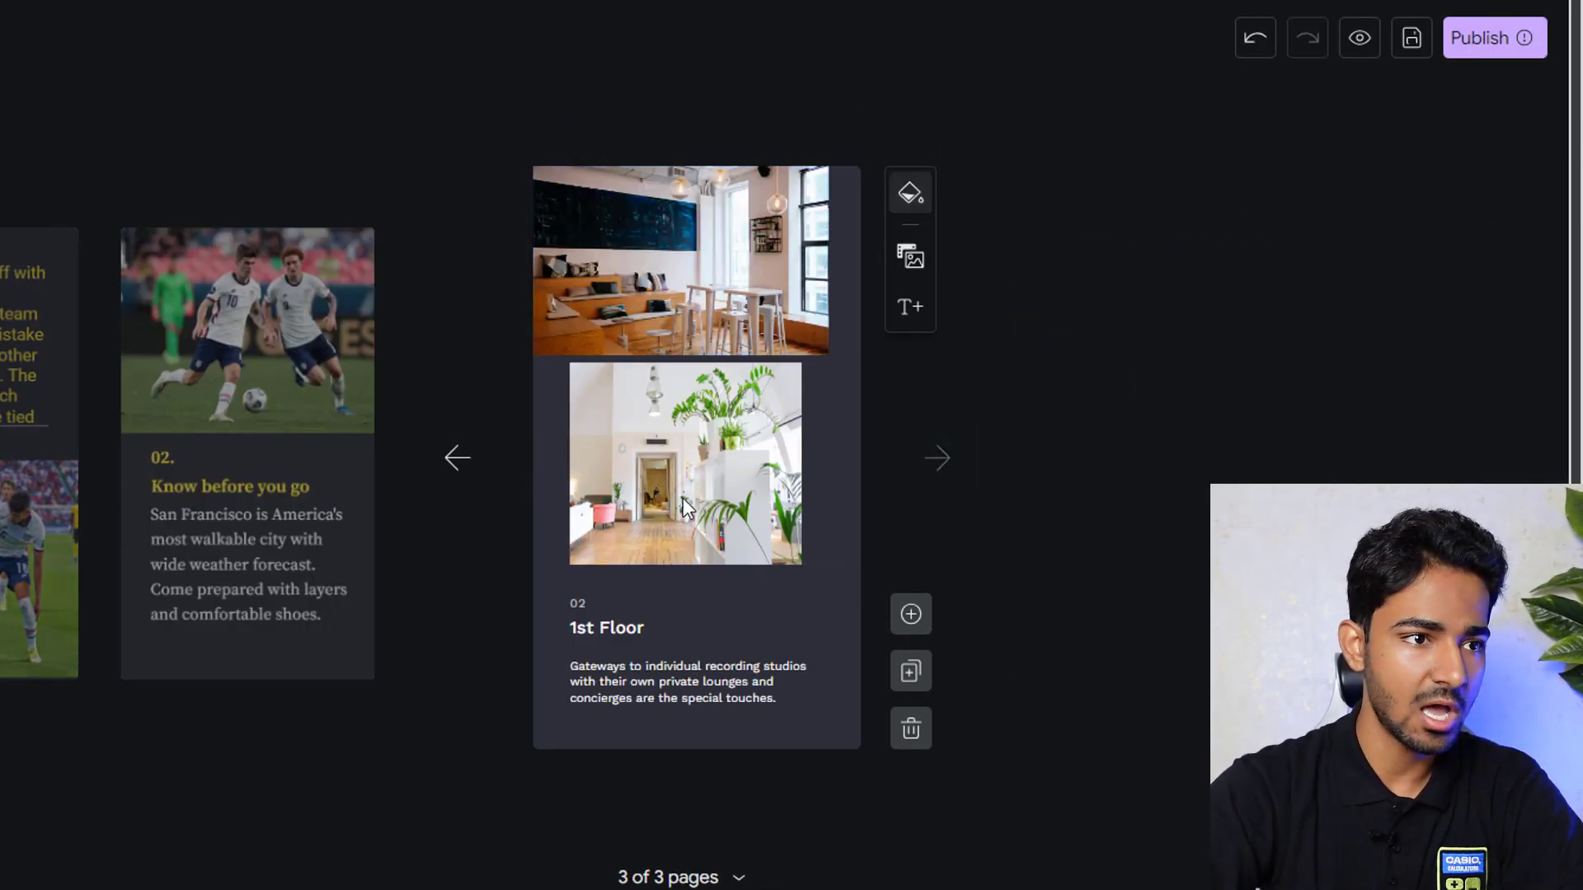
{"action": "left_click", "coordinate": [750, 280]}
{"action": "key", "text": "Delete"}
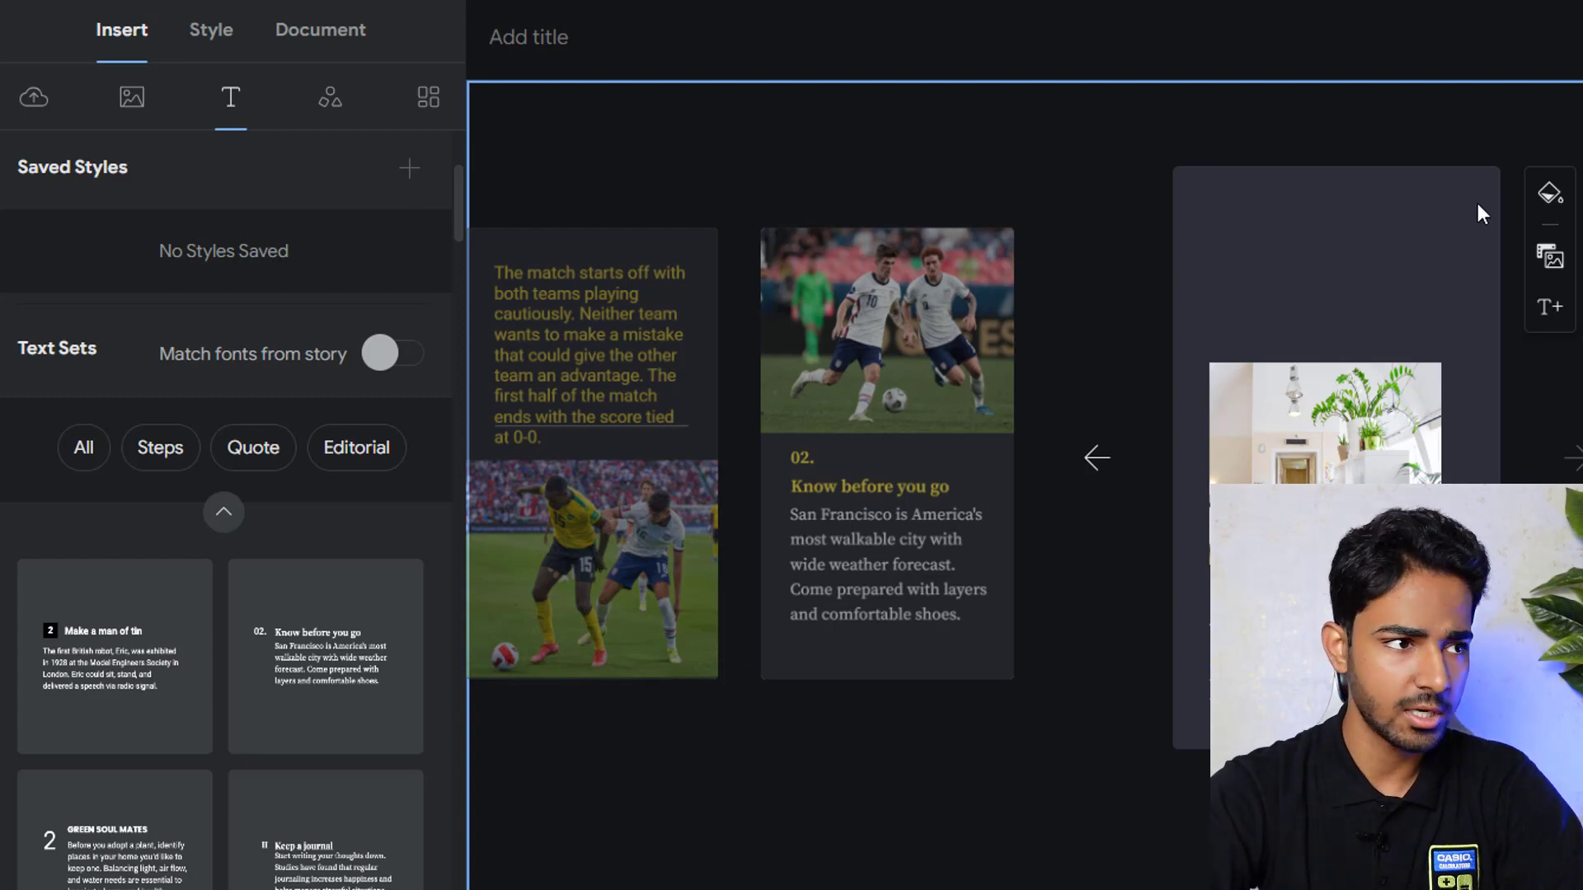
{"action": "left_click", "coordinate": [1311, 429]}
{"action": "key", "text": "Delete"}
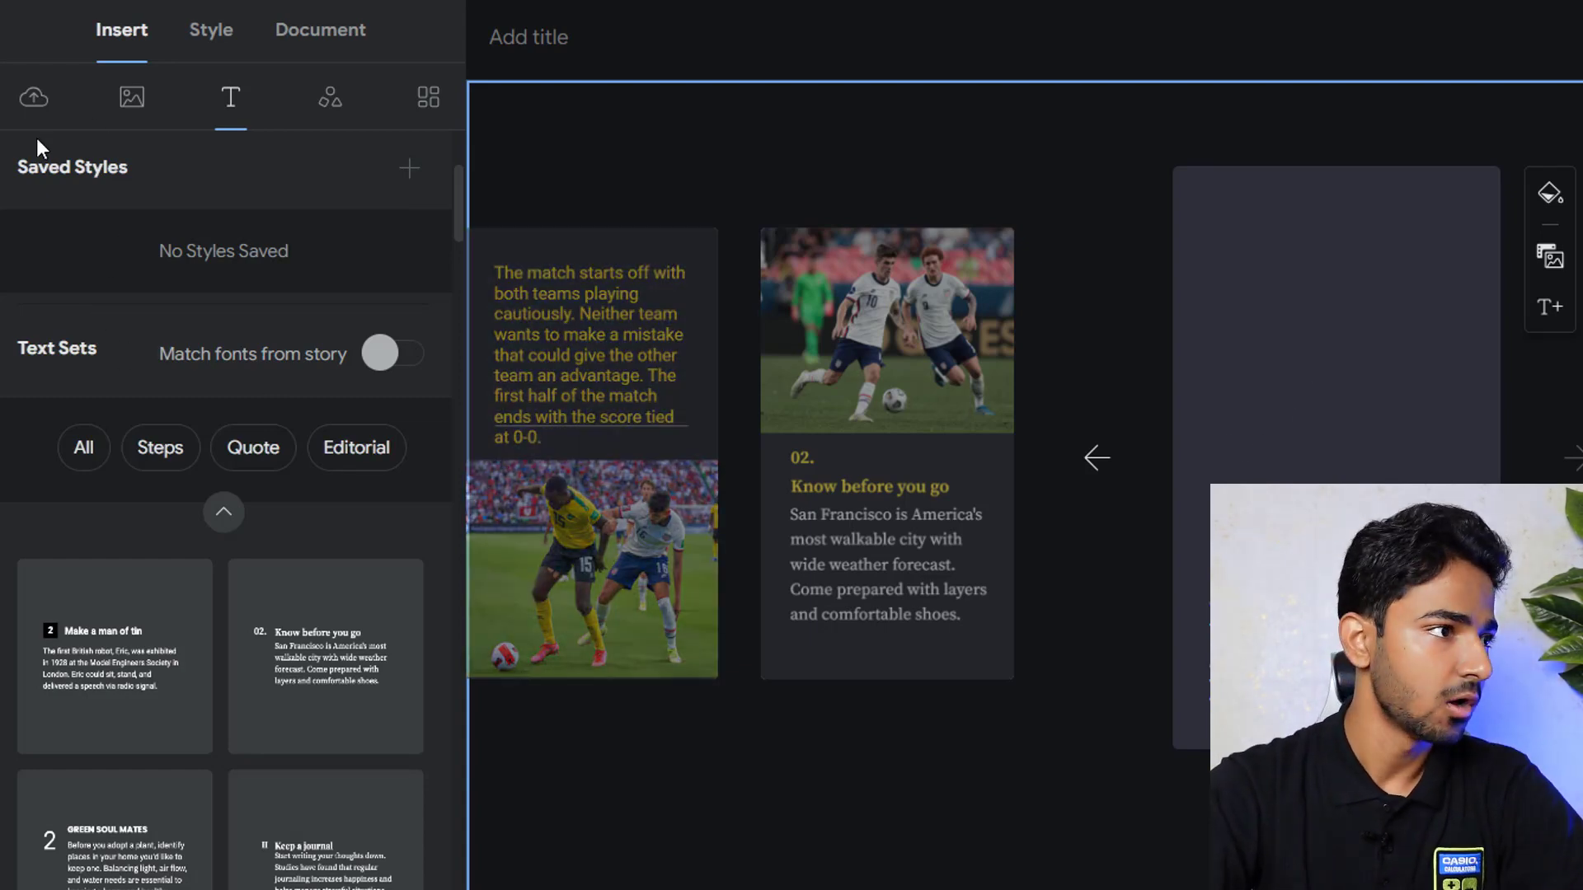
{"action": "left_click", "coordinate": [130, 98]}
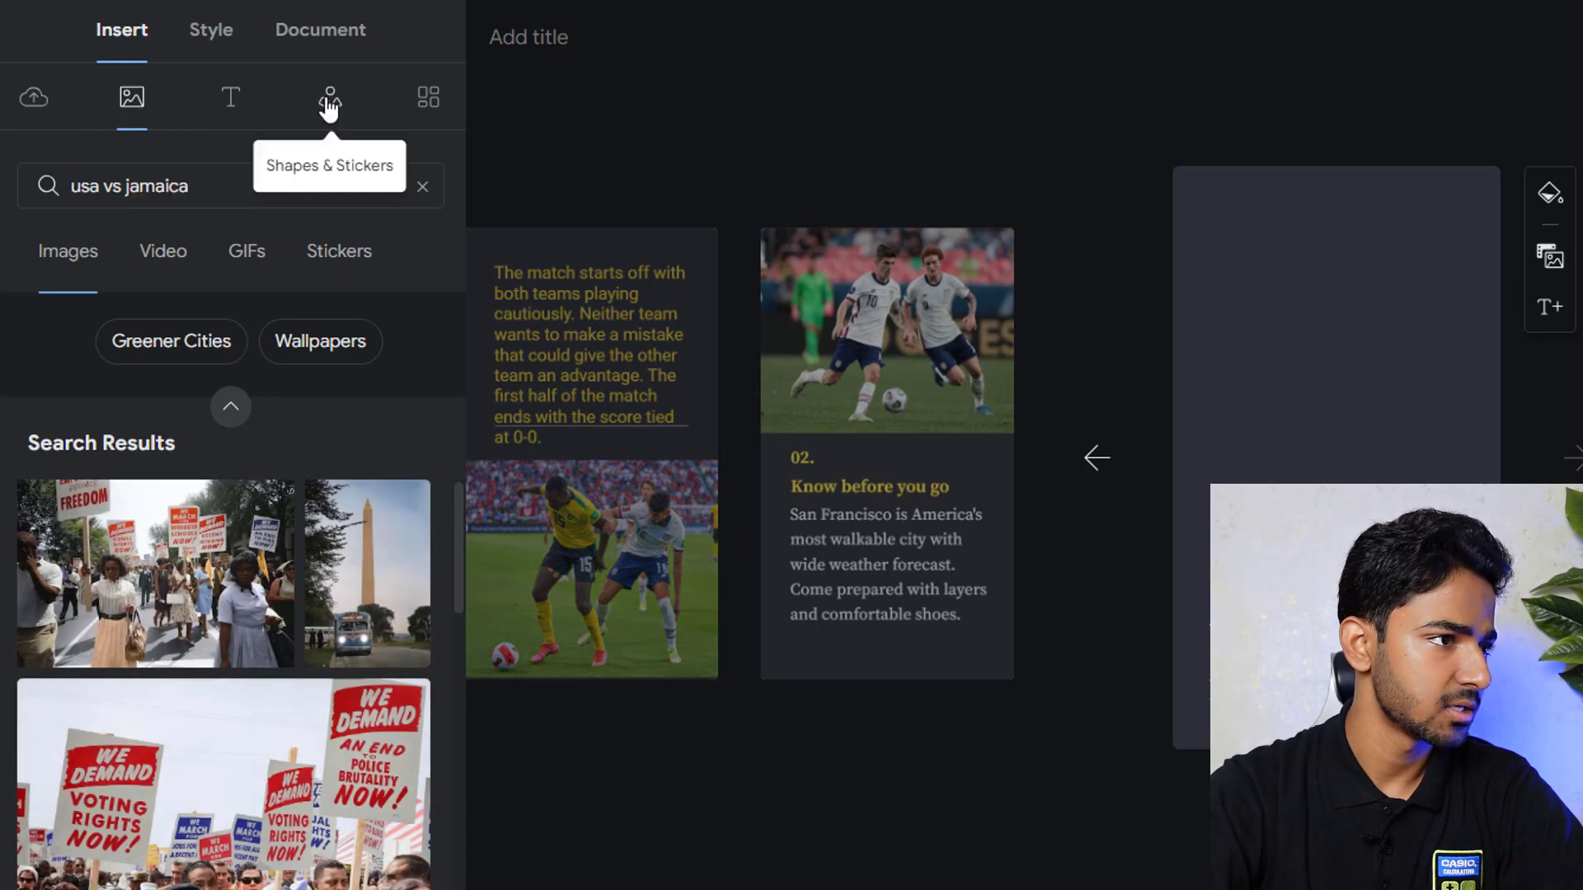
Step: Add a right-arrow sticker near the third page's upper-right corner and rotate it to point diagonally upward
{"action": "left_click", "coordinate": [330, 100]}
{"action": "scroll", "coordinate": [243, 322], "scroll_direction": "down", "scroll_amount": 7}
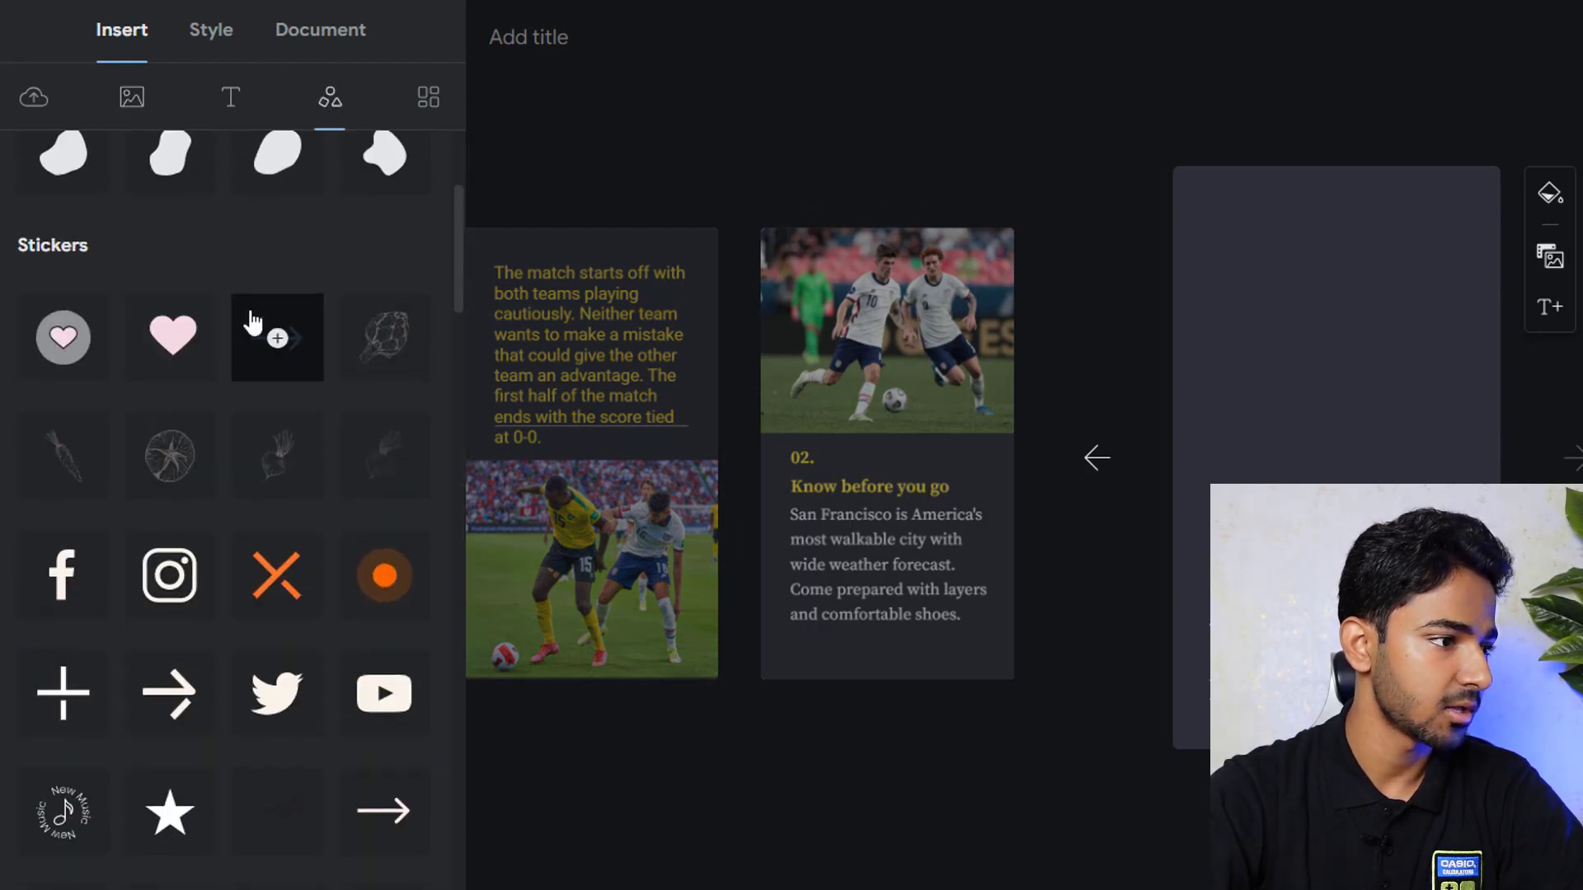
{"action": "left_click", "coordinate": [384, 573]}
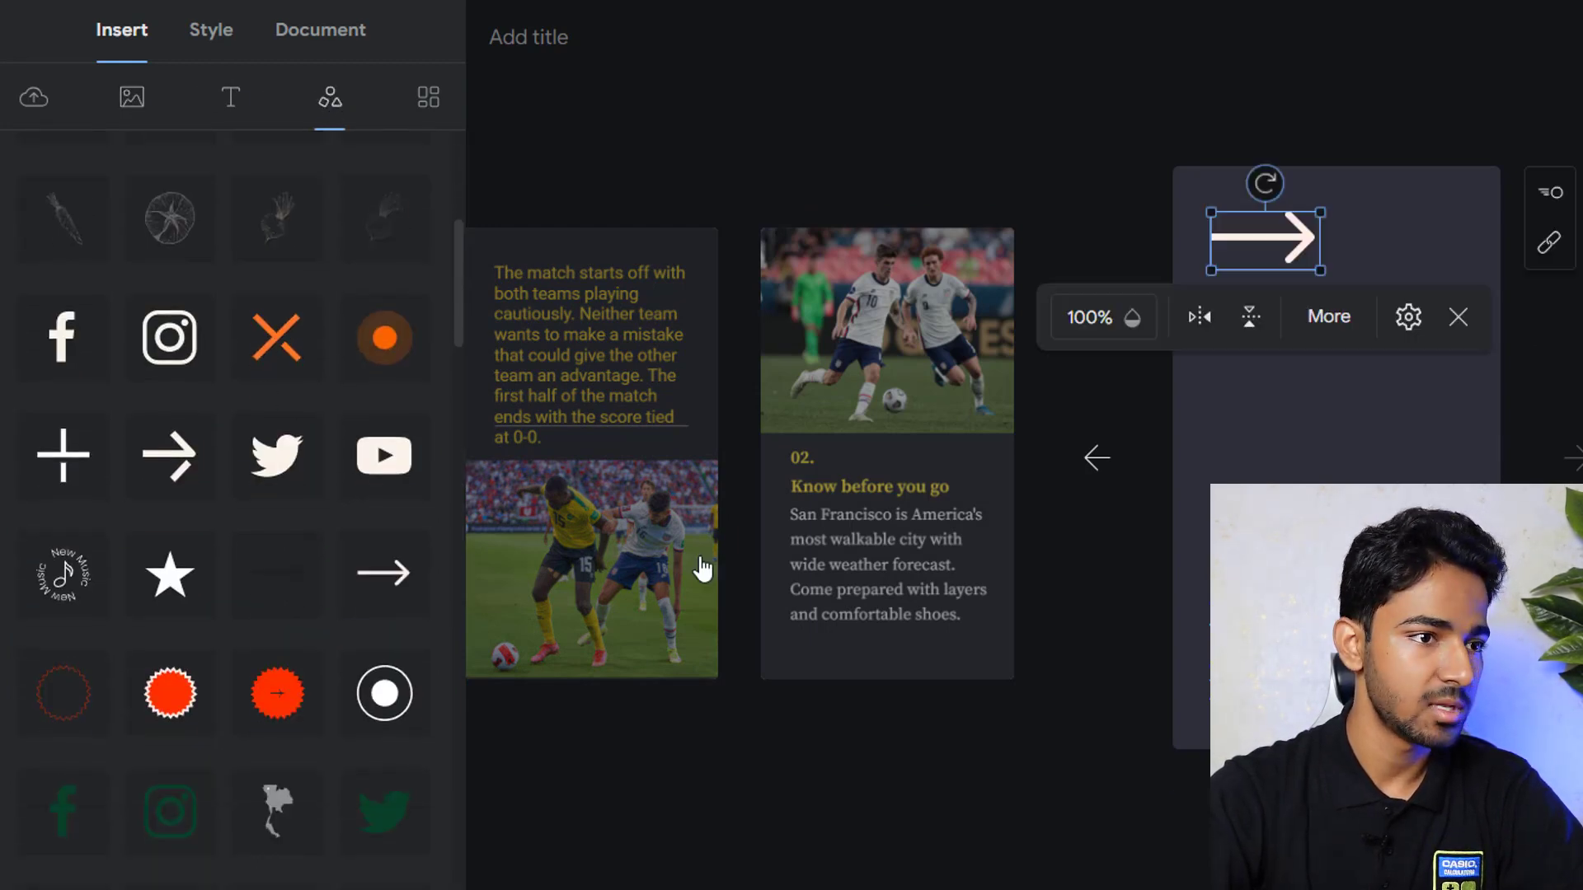
{"action": "left_click_drag", "start_coordinate": [1271, 237], "coordinate": [1415, 249]}
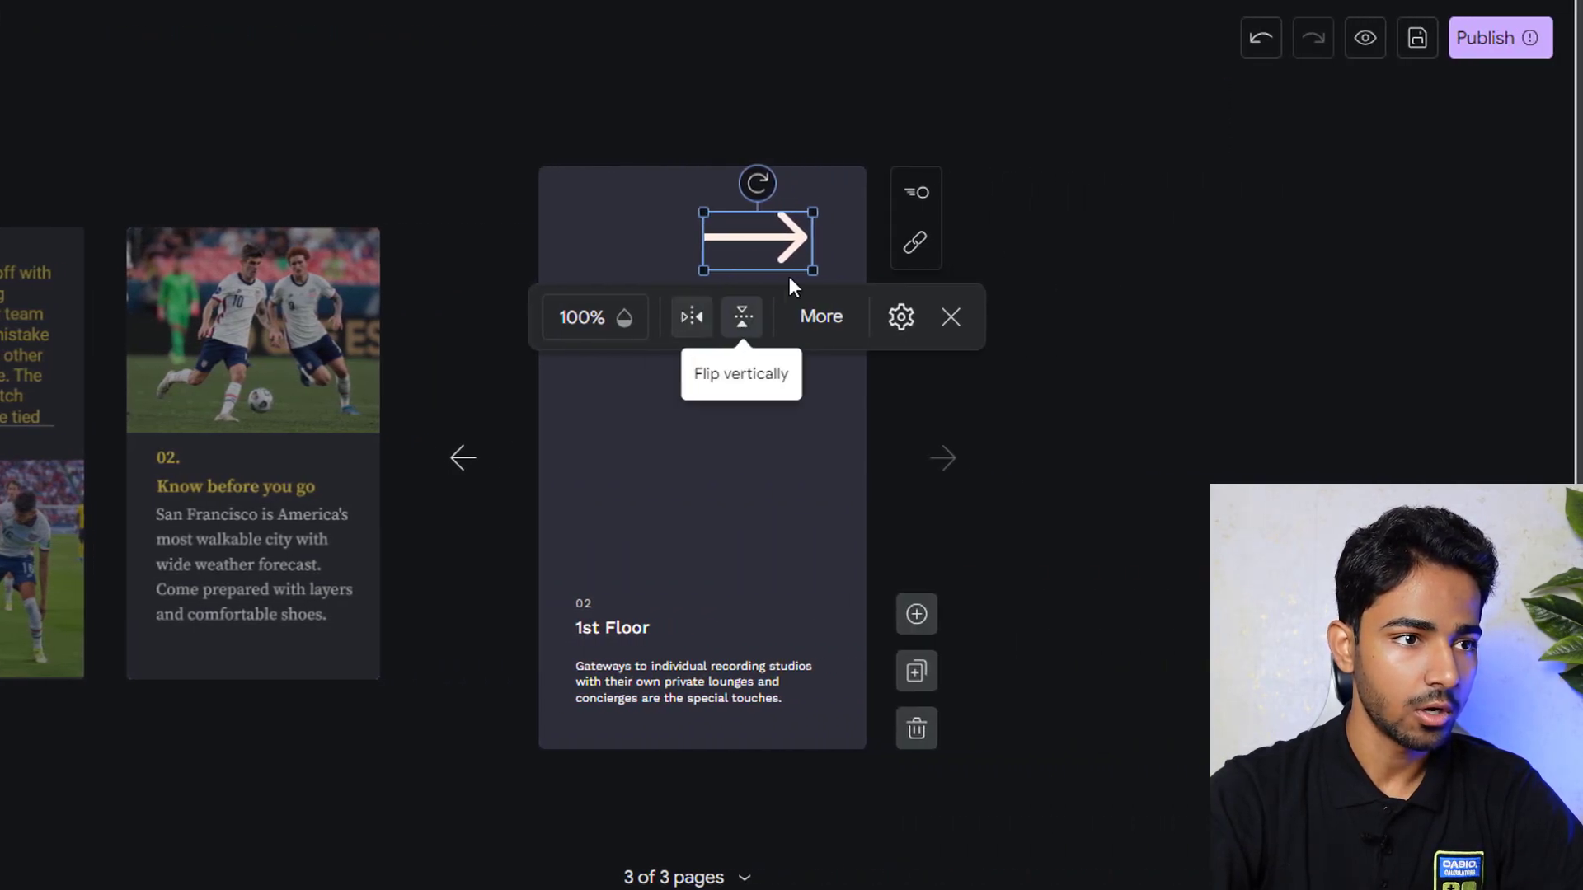
{"action": "left_click_drag", "start_coordinate": [757, 183], "coordinate": [716, 200]}
{"action": "left_click_drag", "start_coordinate": [745, 259], "coordinate": [757, 264]}
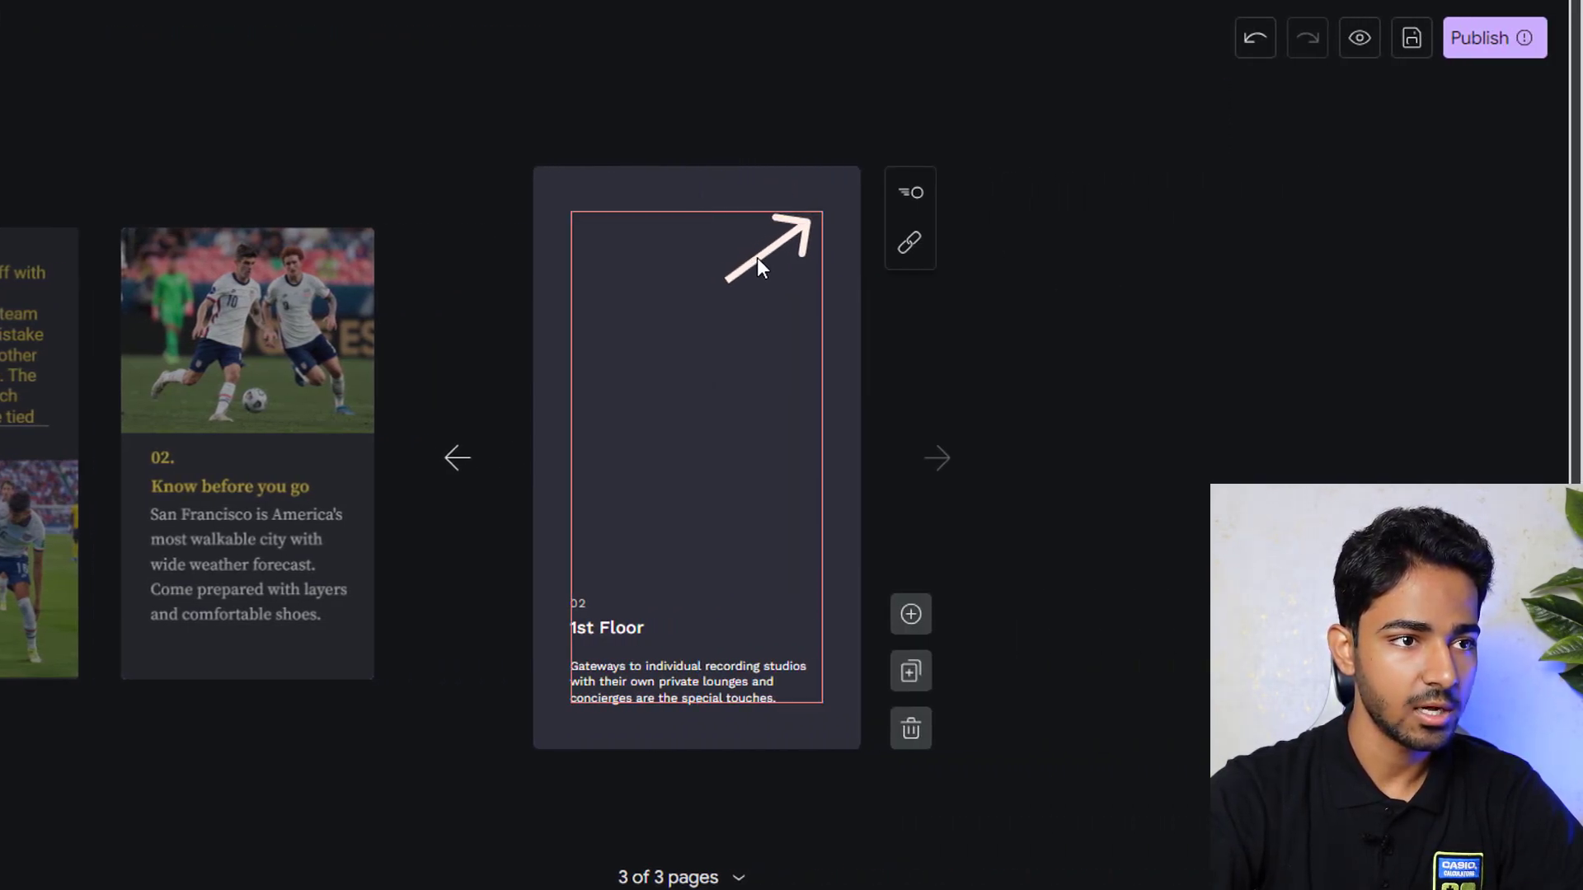
{"action": "left_click", "coordinate": [572, 386]}
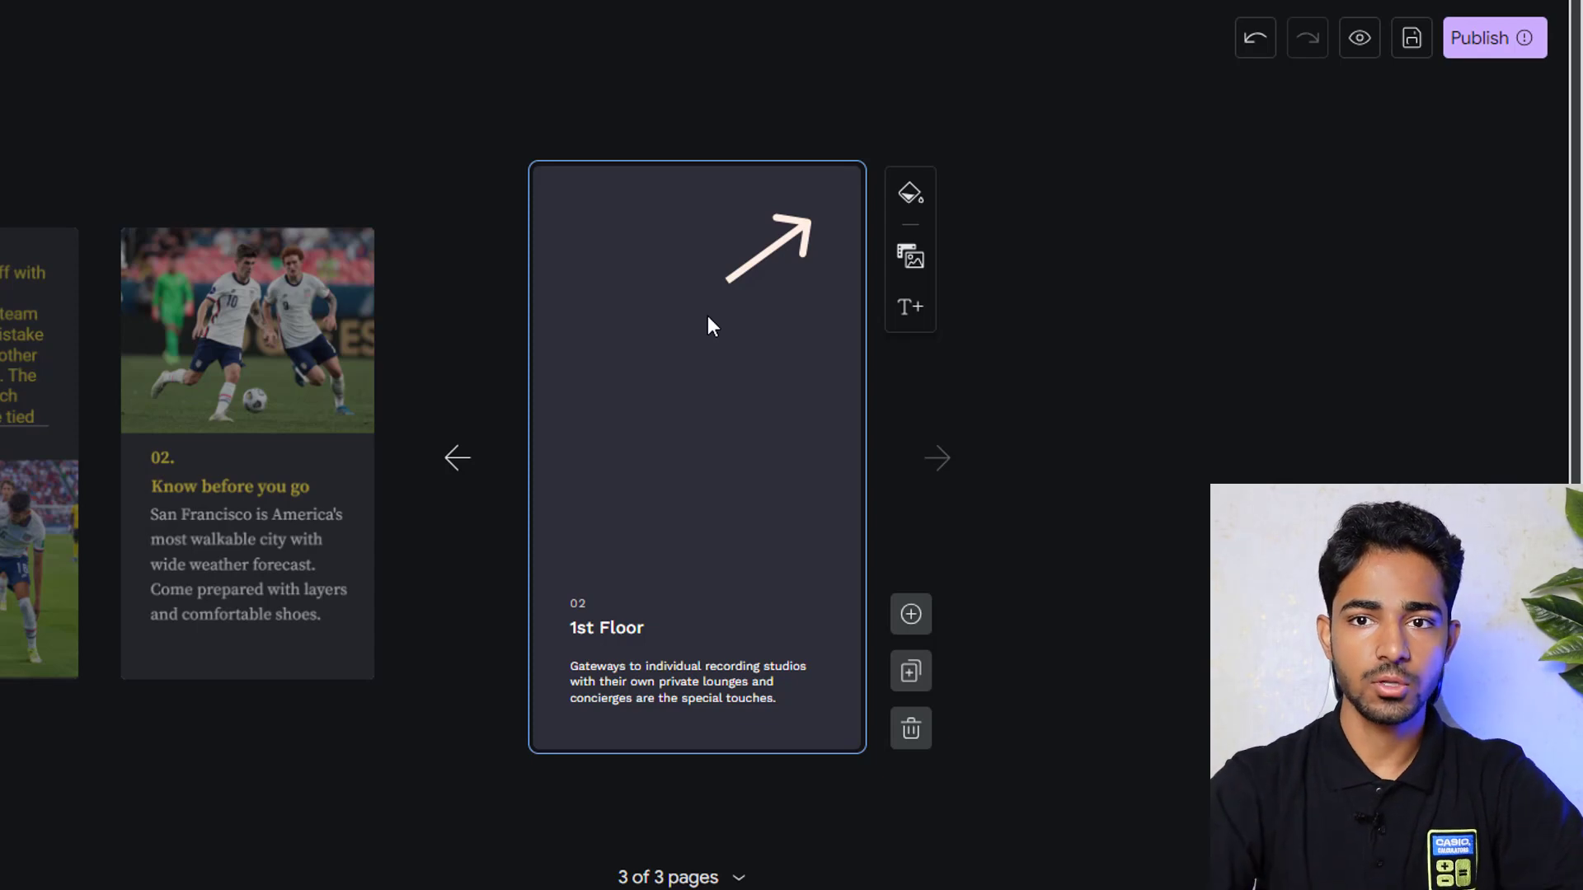
Step: Open the story's publishing details and enter the story title "USA vs Jamaica world cup qualifier"
{"action": "left_click", "coordinate": [247, 297]}
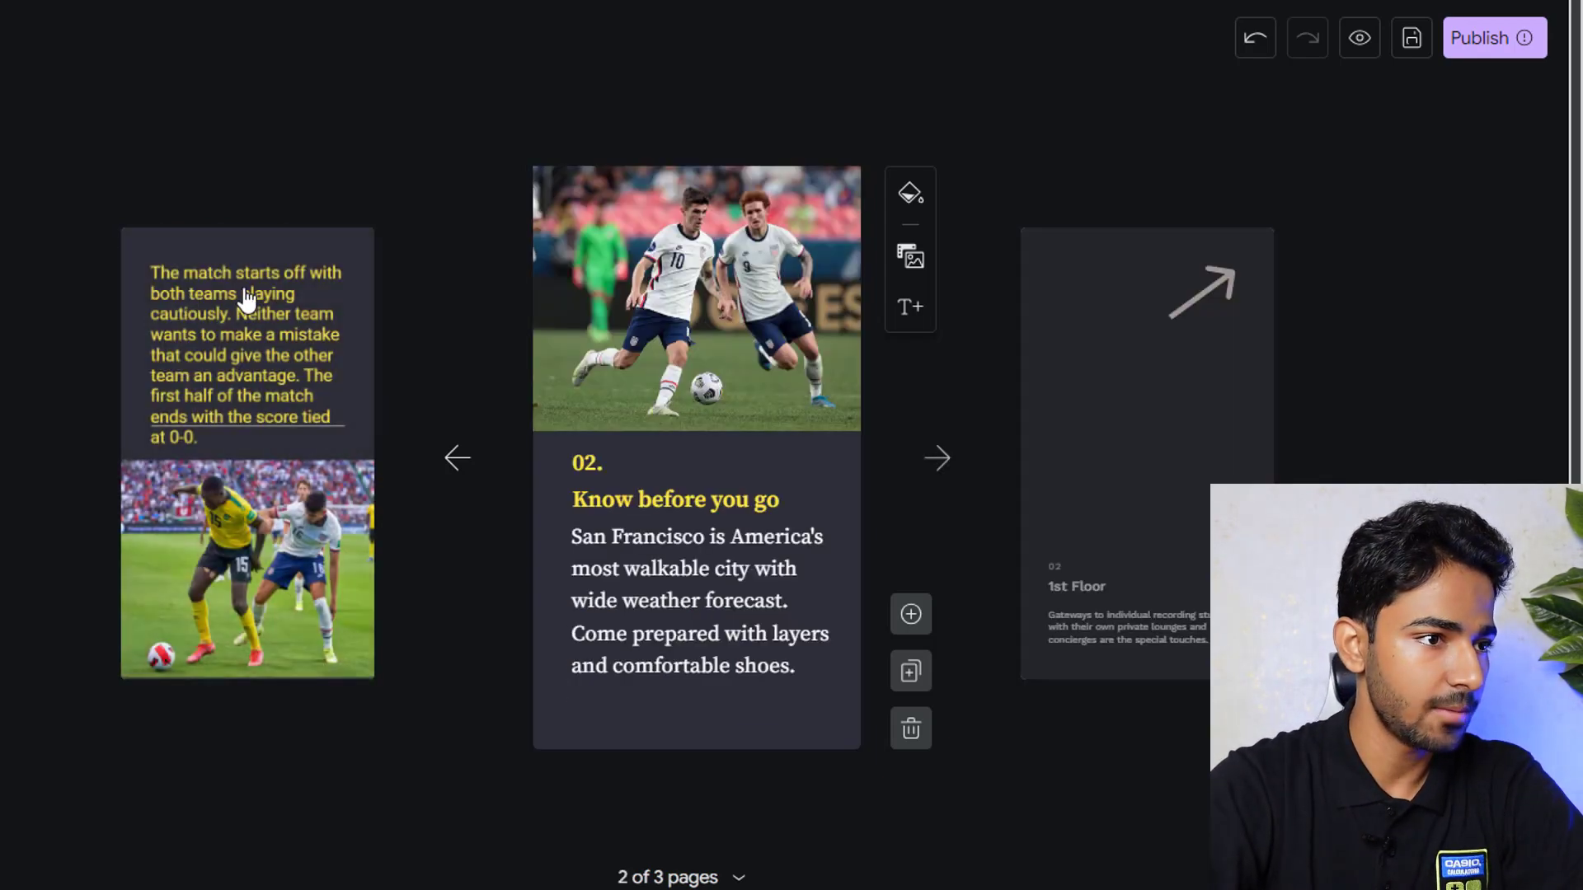
{"action": "left_click", "coordinate": [1484, 43]}
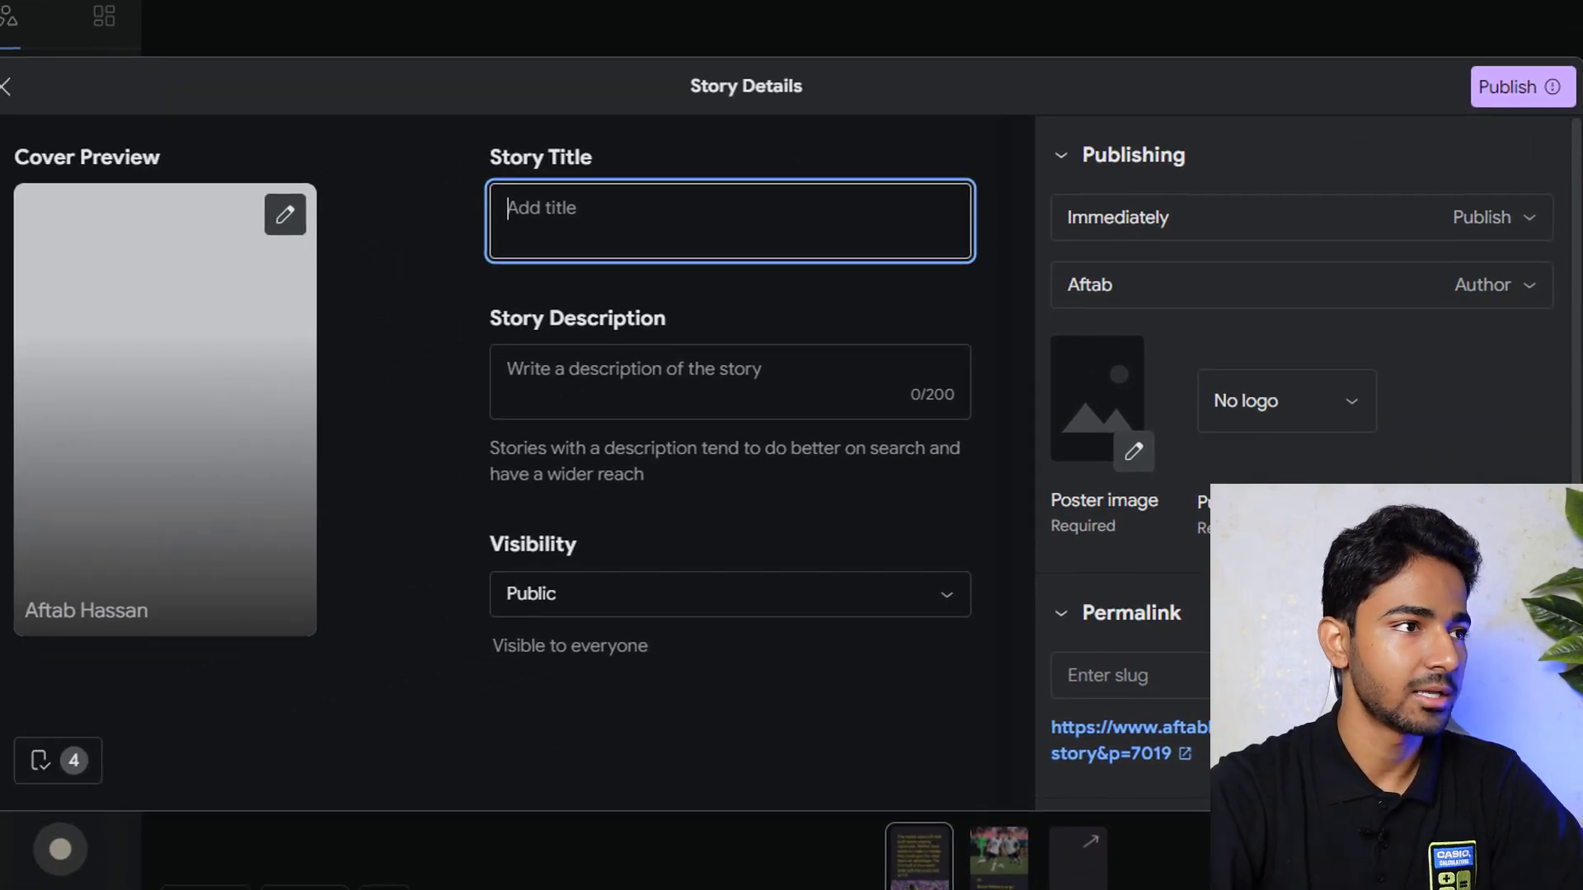
{"action": "type", "text": "usa vs jamaica world cup qualifier"}
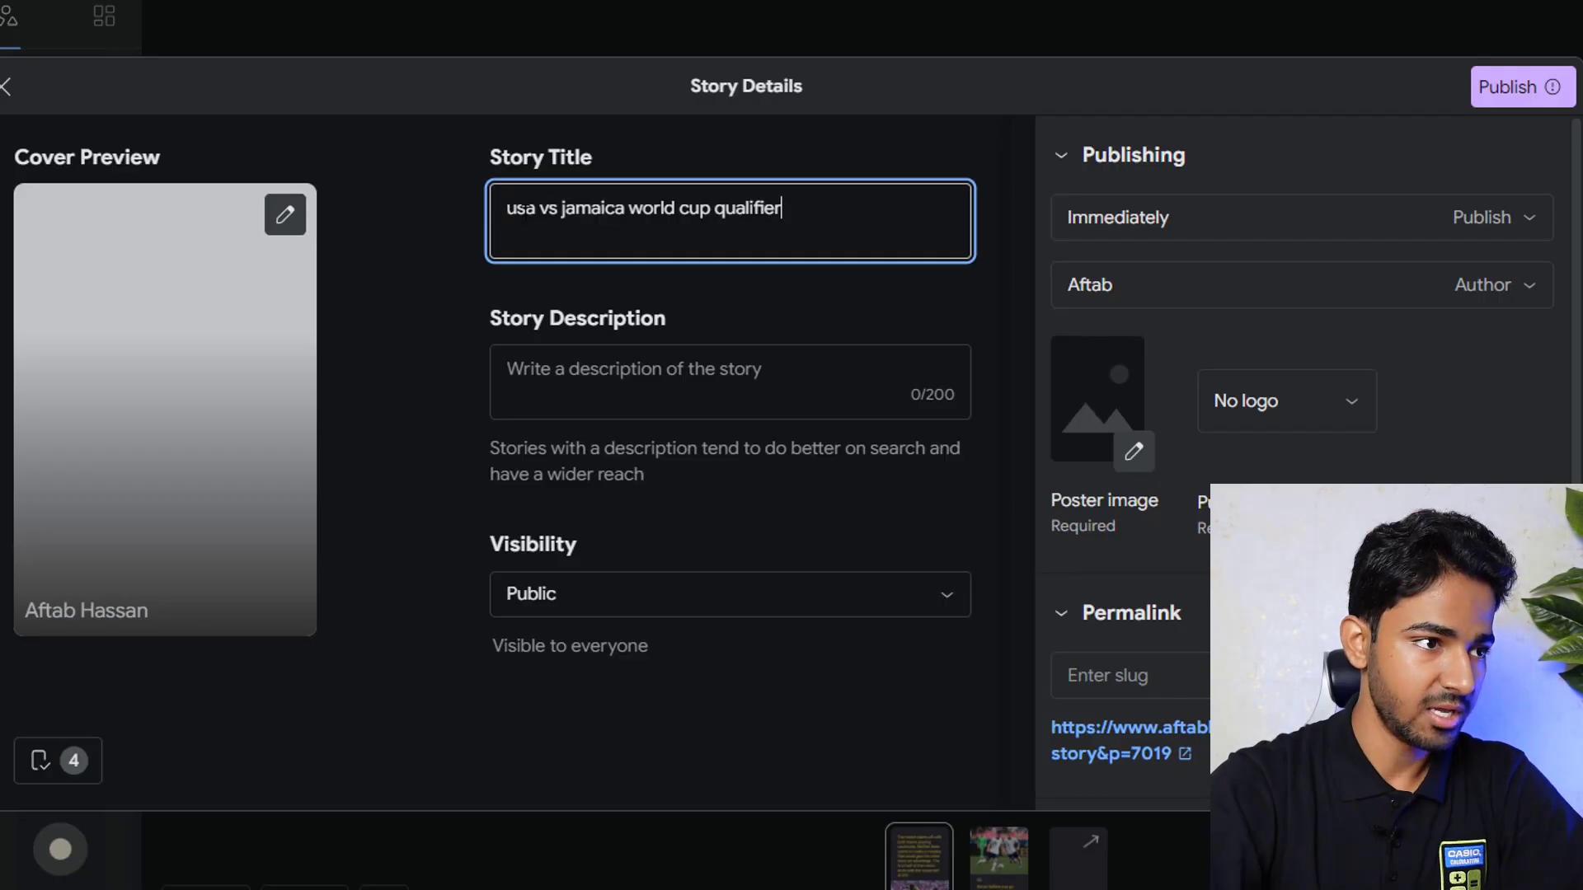
{"action": "type", "text": "USA"}
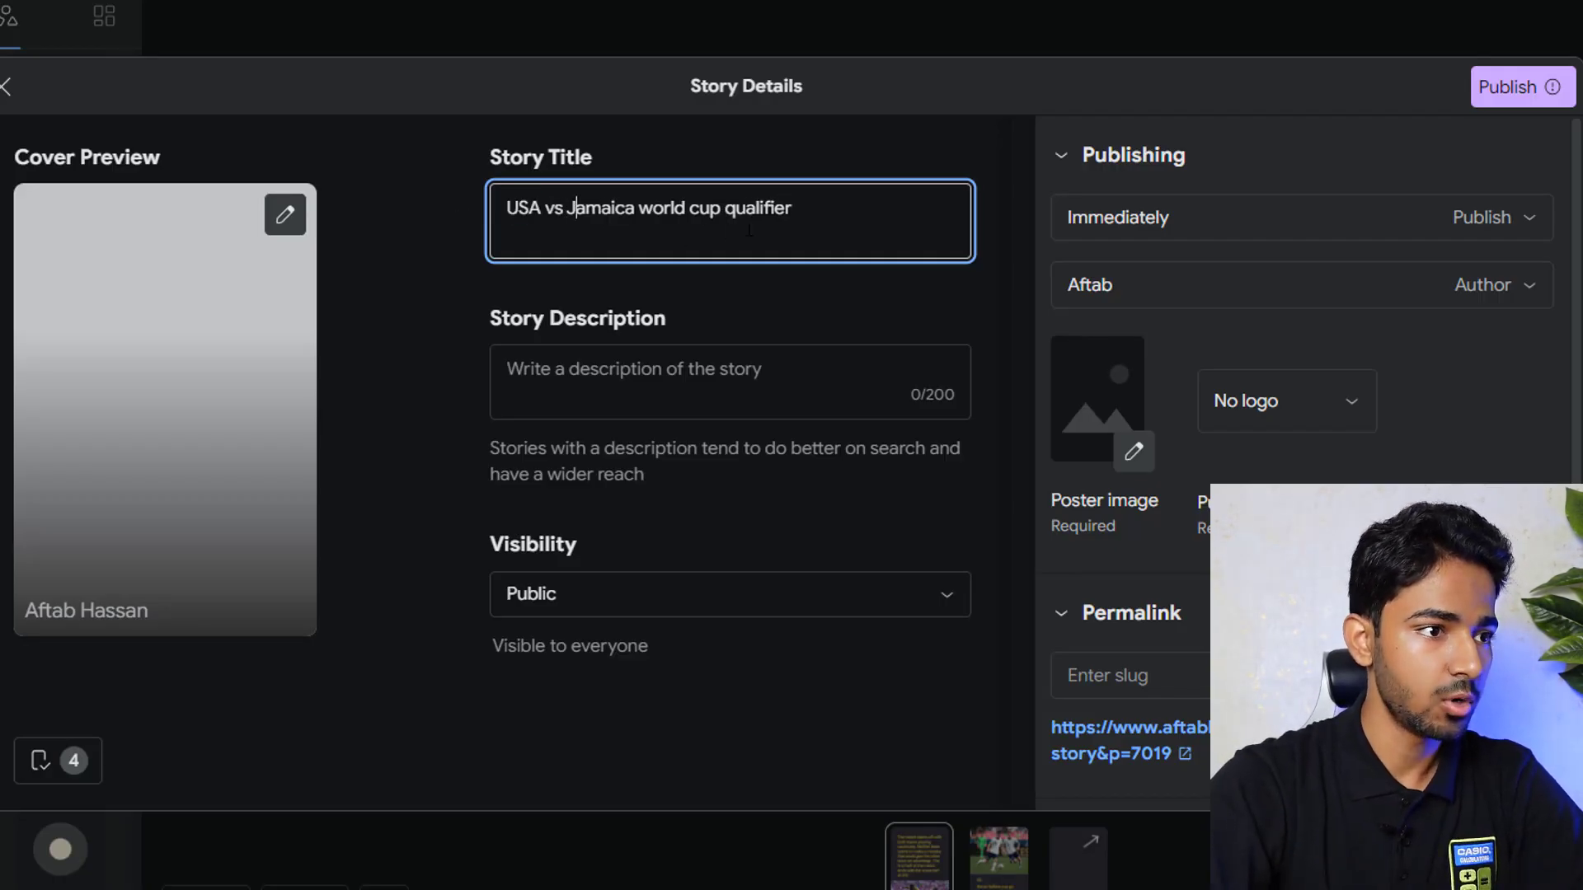
Step: Copy the story title "USA vs Jamaica world cup qualifier" into the story description
{"action": "key", "text": "ctrl+a"}
{"action": "key", "text": "Tab"}
{"action": "key", "text": "shift+Tab"}
{"action": "key", "text": "ctrl+c"}
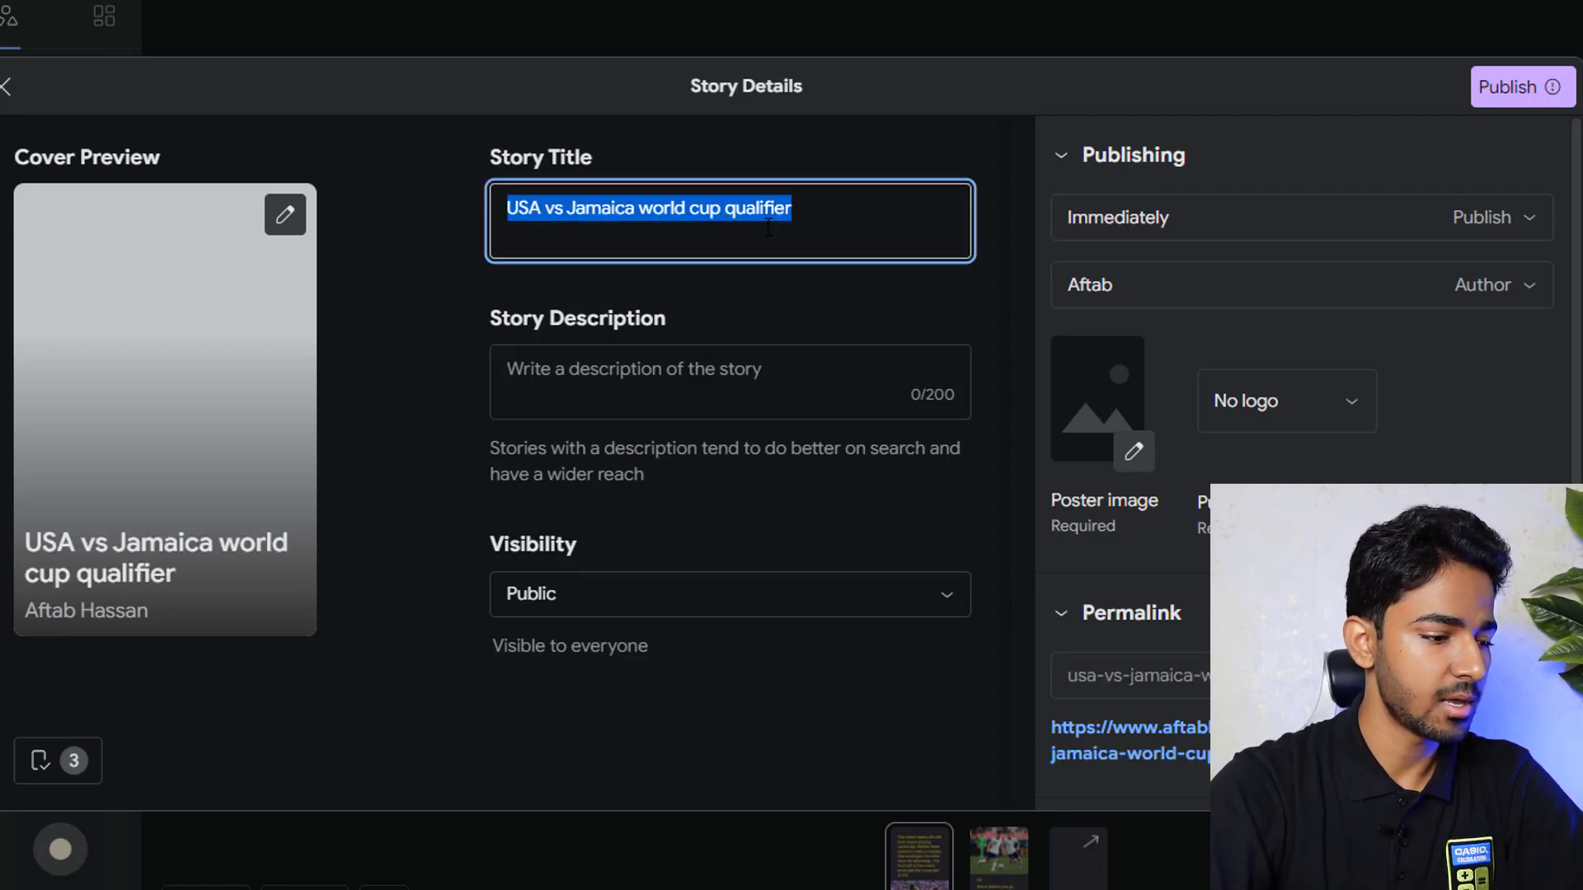
{"action": "left_click", "coordinate": [770, 418]}
{"action": "left_click", "coordinate": [775, 406]}
{"action": "key", "text": "ctrl+v"}
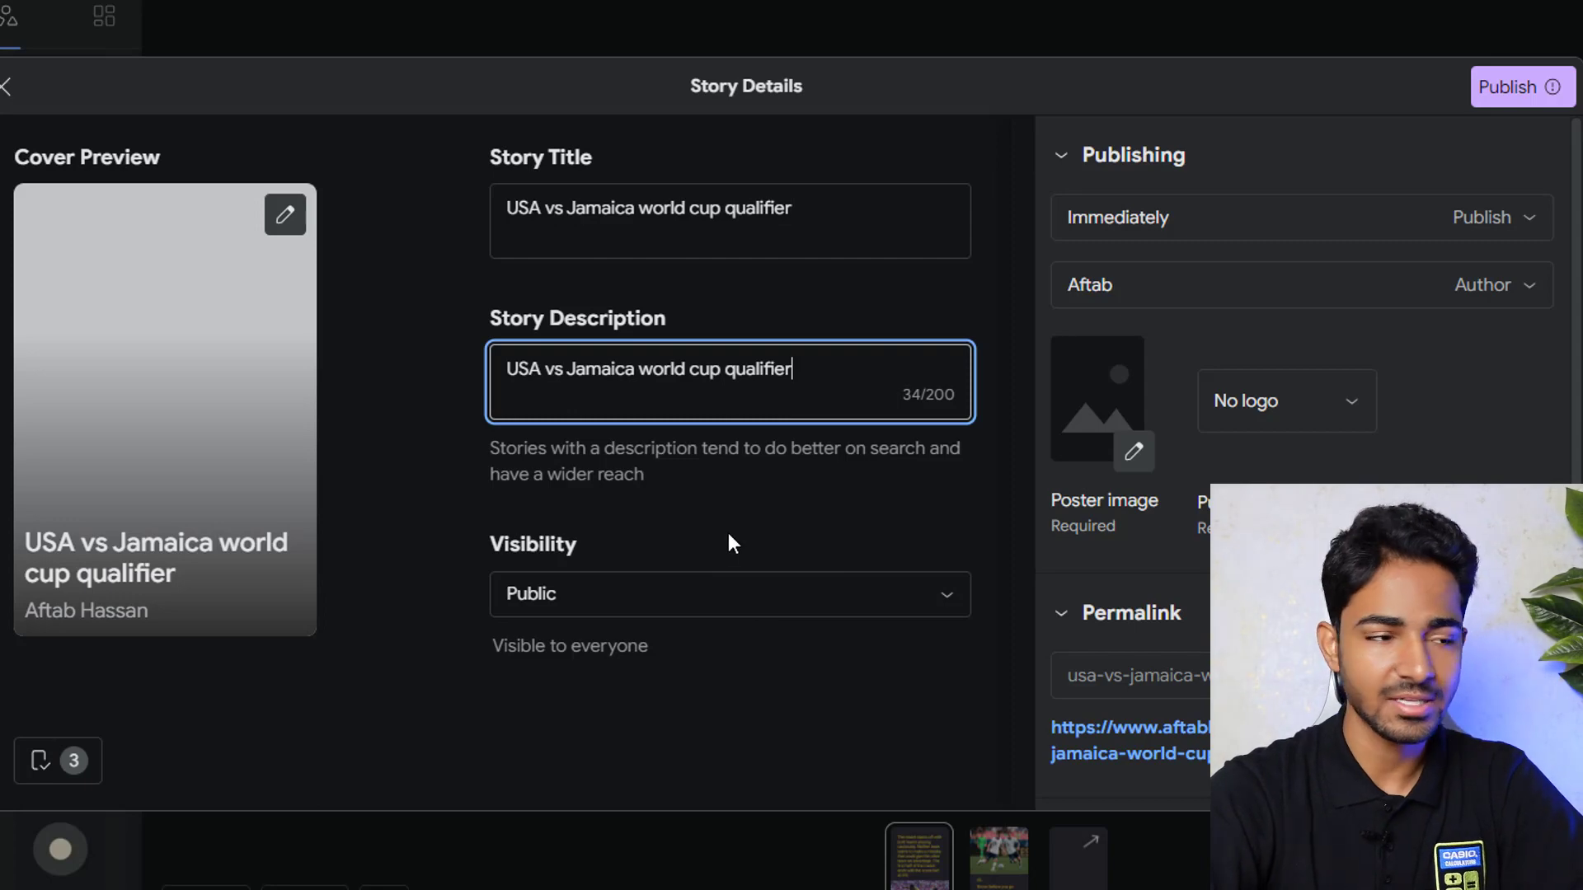
Step: Set the poster image to the media library photo of a USA player beside Jamaica's number 9
{"action": "left_click", "coordinate": [1133, 453]}
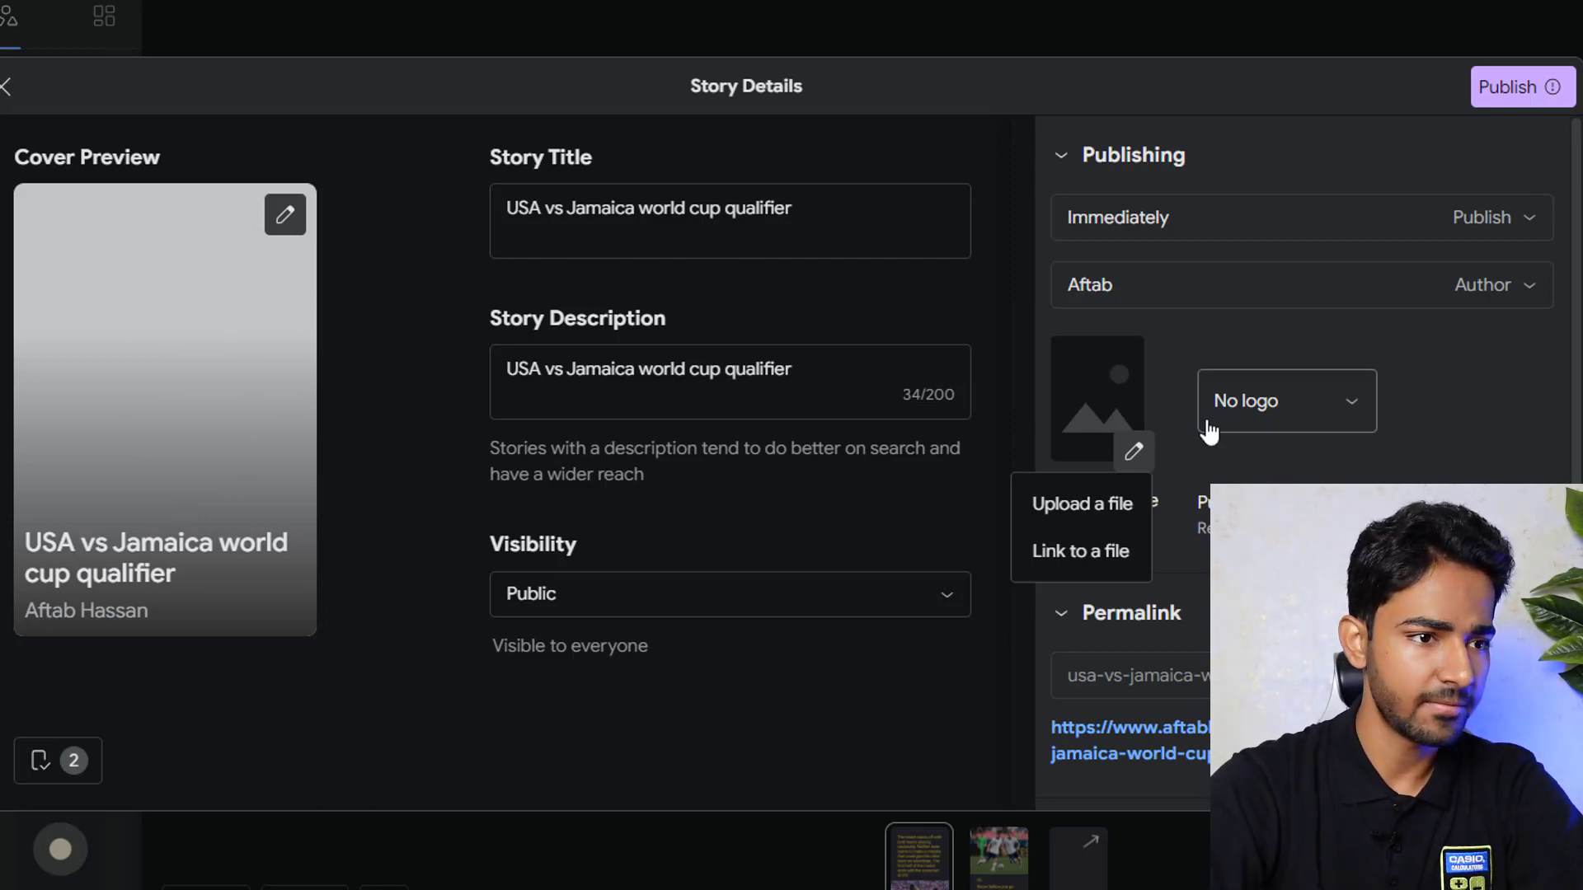
{"action": "left_click", "coordinate": [1077, 506]}
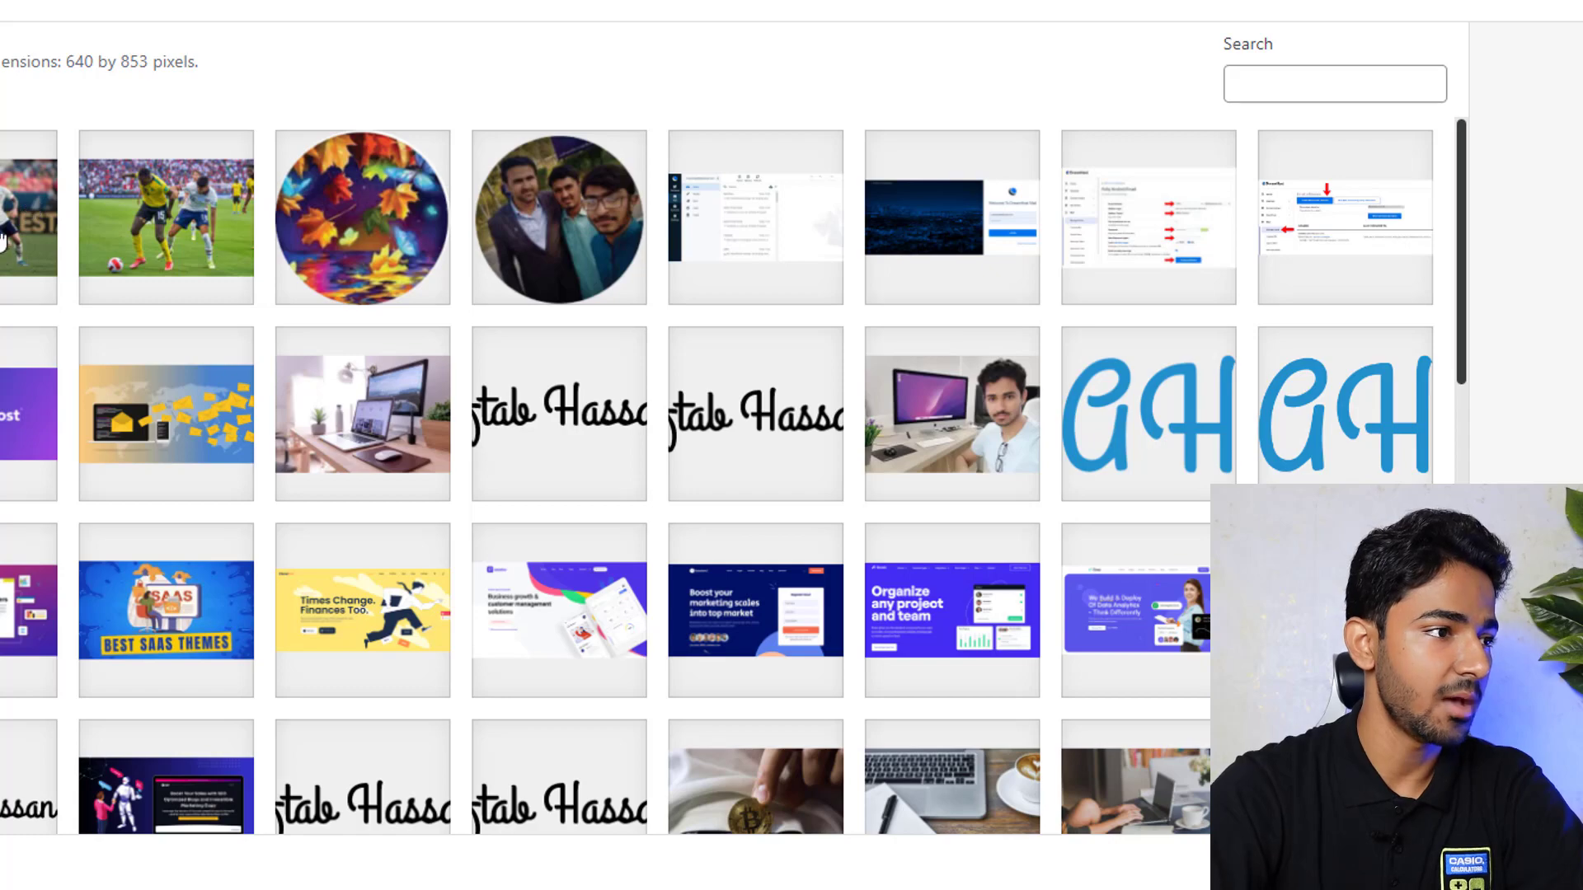
{"action": "left_click", "coordinate": [176, 230]}
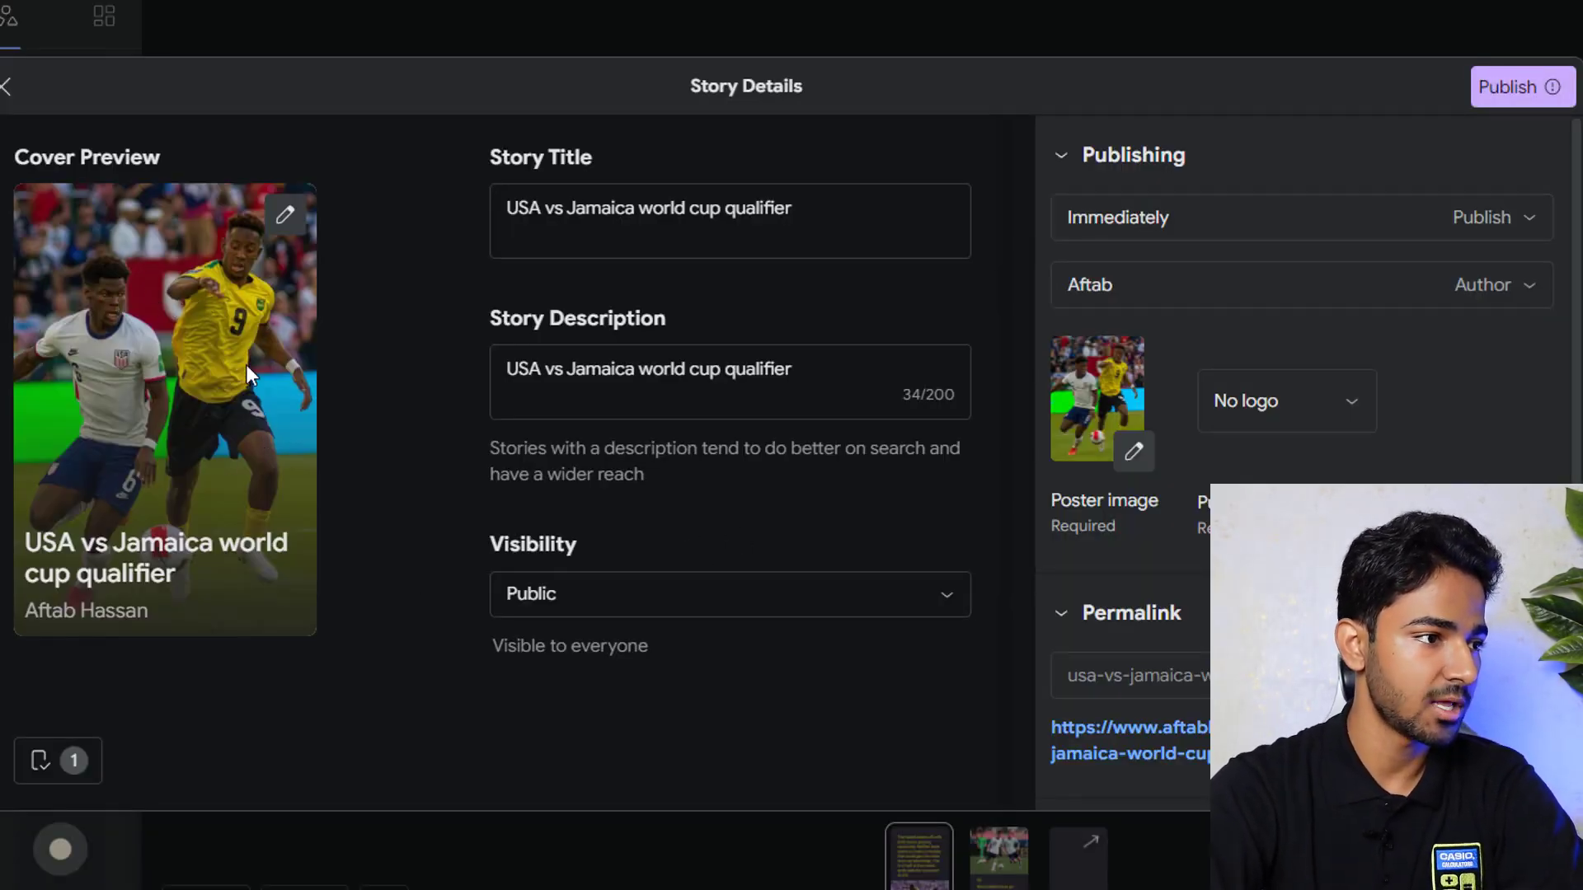
Step: Review the title and author on the cover preview, the permalink slug and the visibility setting
{"action": "double_click", "coordinate": [48, 548]}
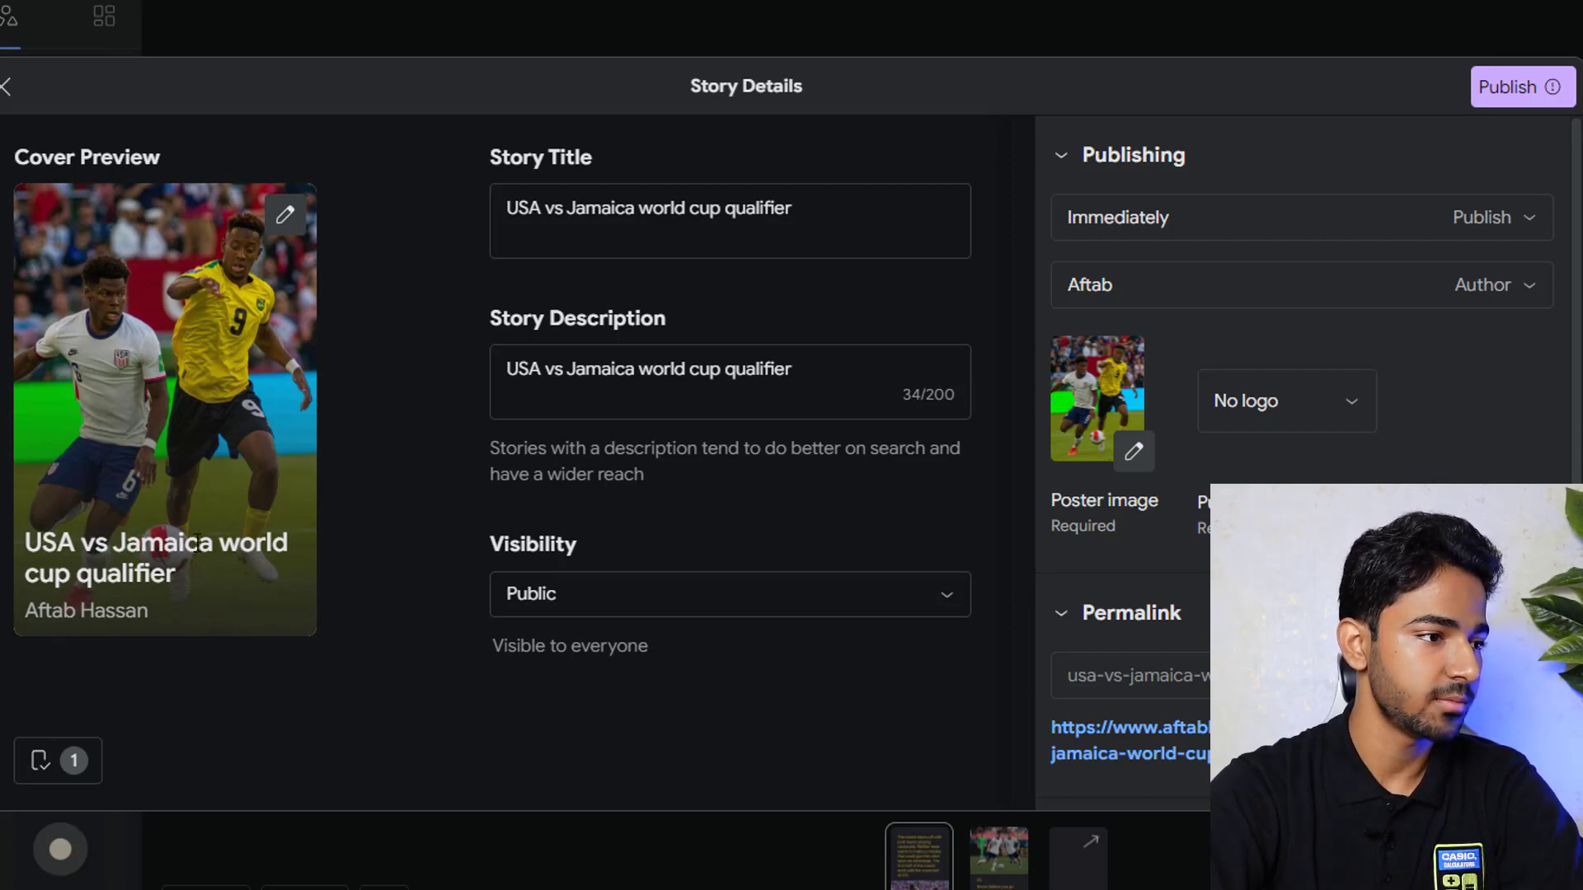
{"action": "left_click_drag", "start_coordinate": [199, 544], "coordinate": [218, 545]}
{"action": "left_click_drag", "start_coordinate": [38, 611], "coordinate": [99, 614]}
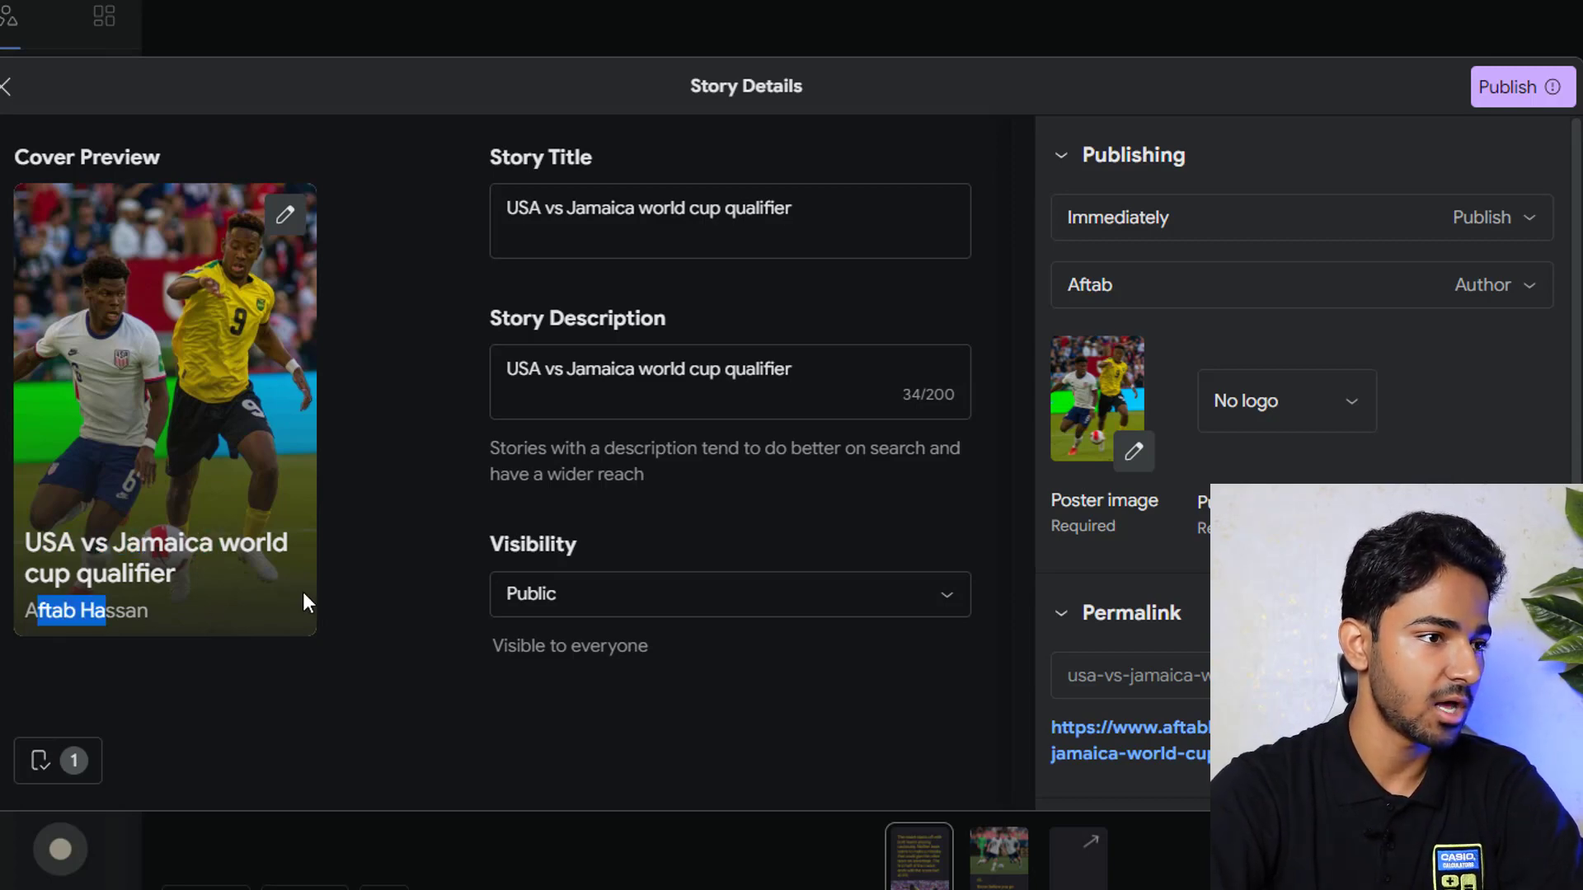
{"action": "left_click_drag", "start_coordinate": [1396, 677], "coordinate": [1155, 703]}
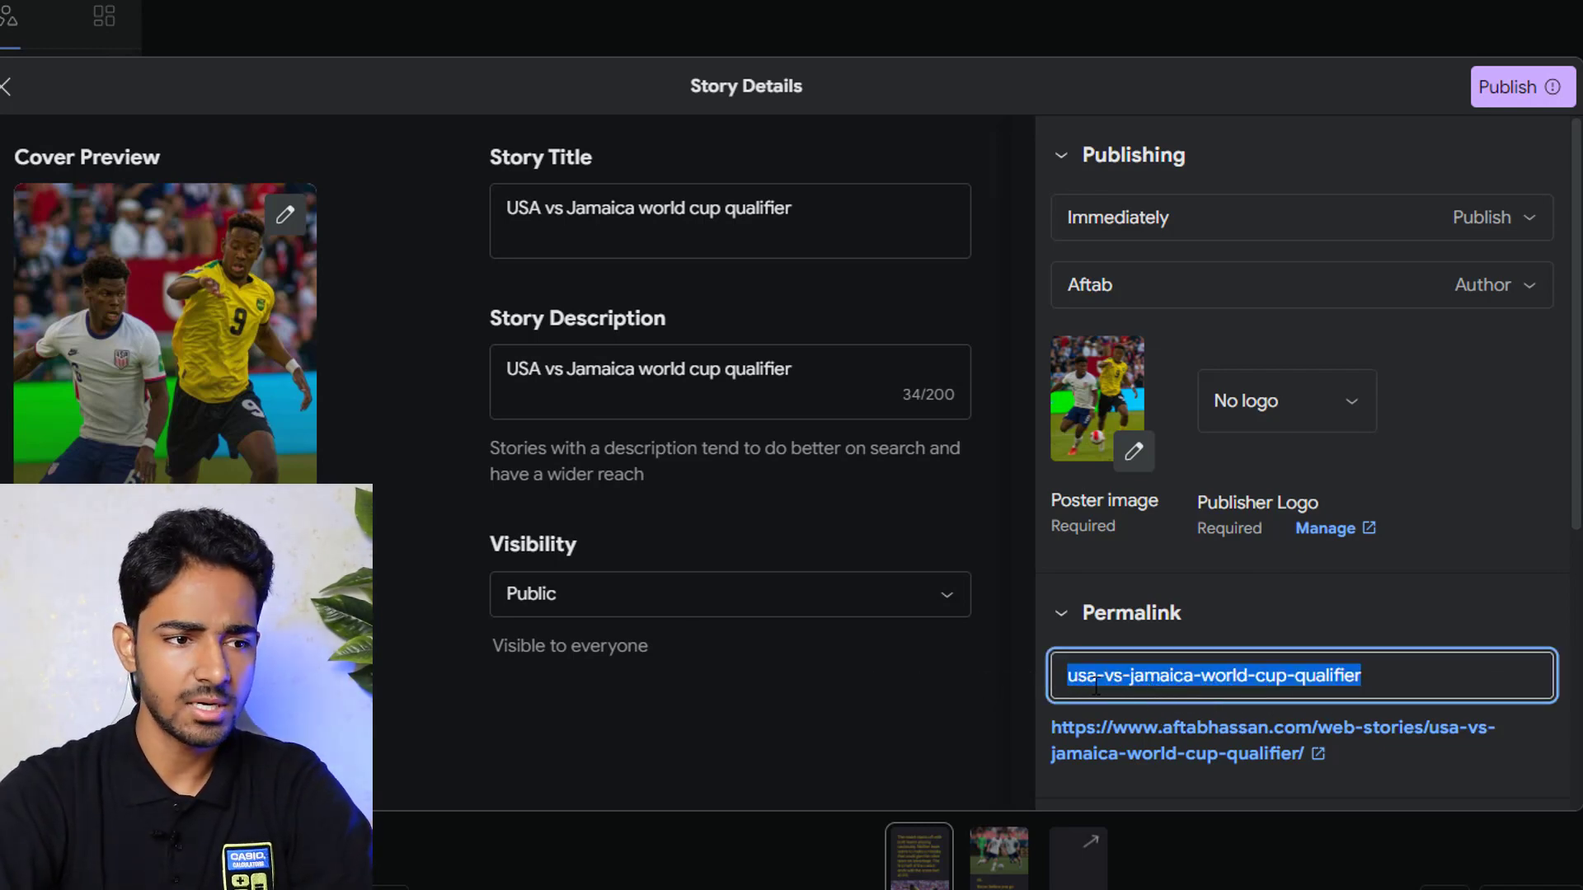
{"action": "left_click", "coordinate": [1088, 684]}
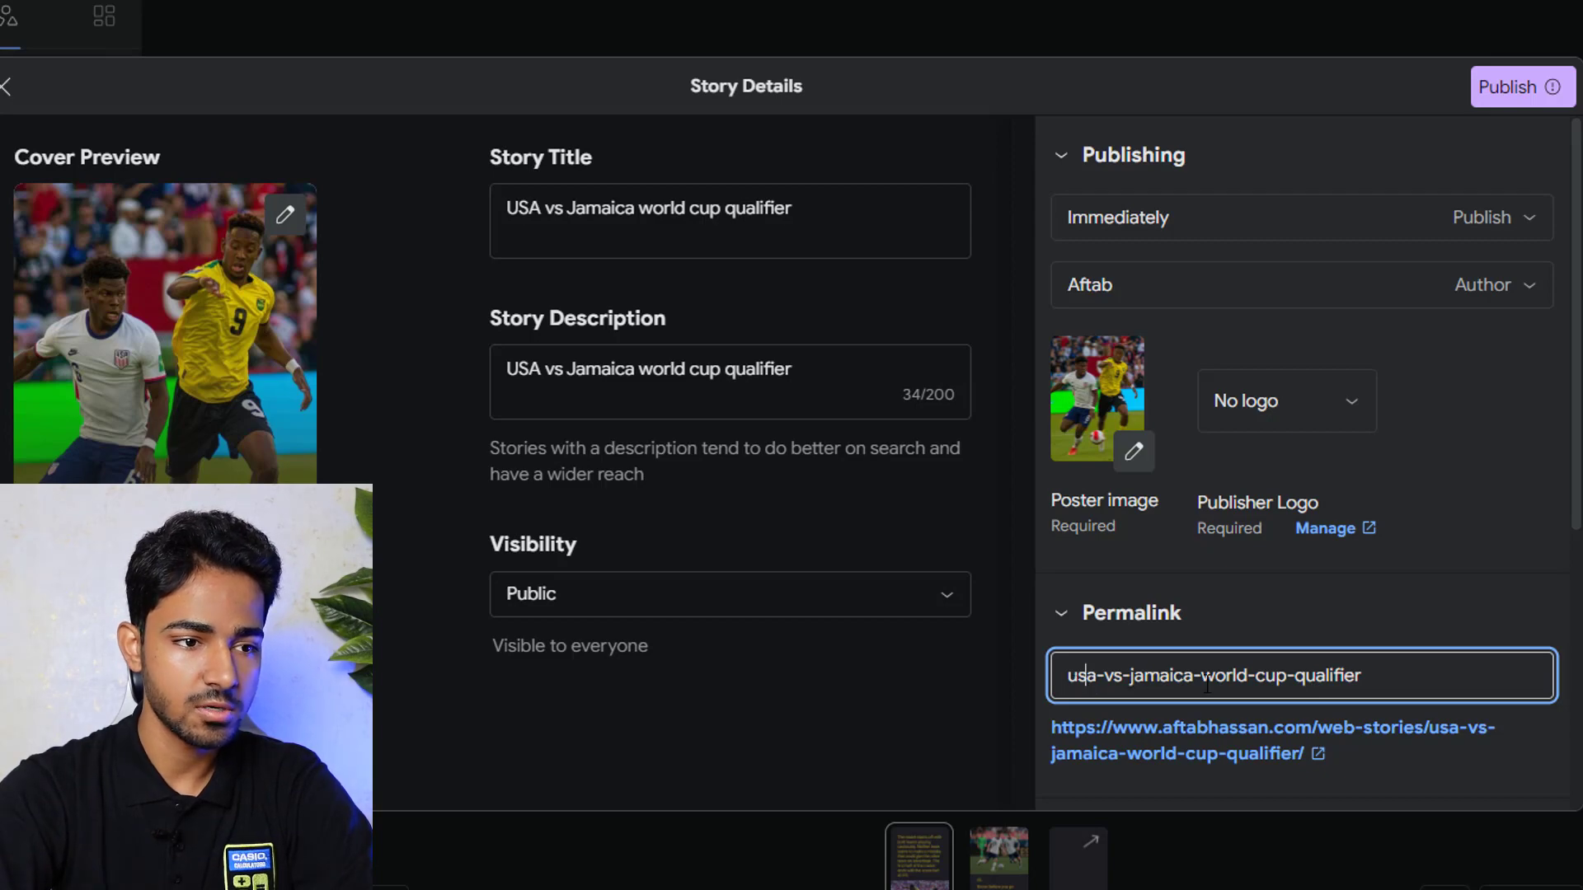
{"action": "left_click", "coordinate": [841, 602]}
{"action": "left_click", "coordinate": [848, 550]}
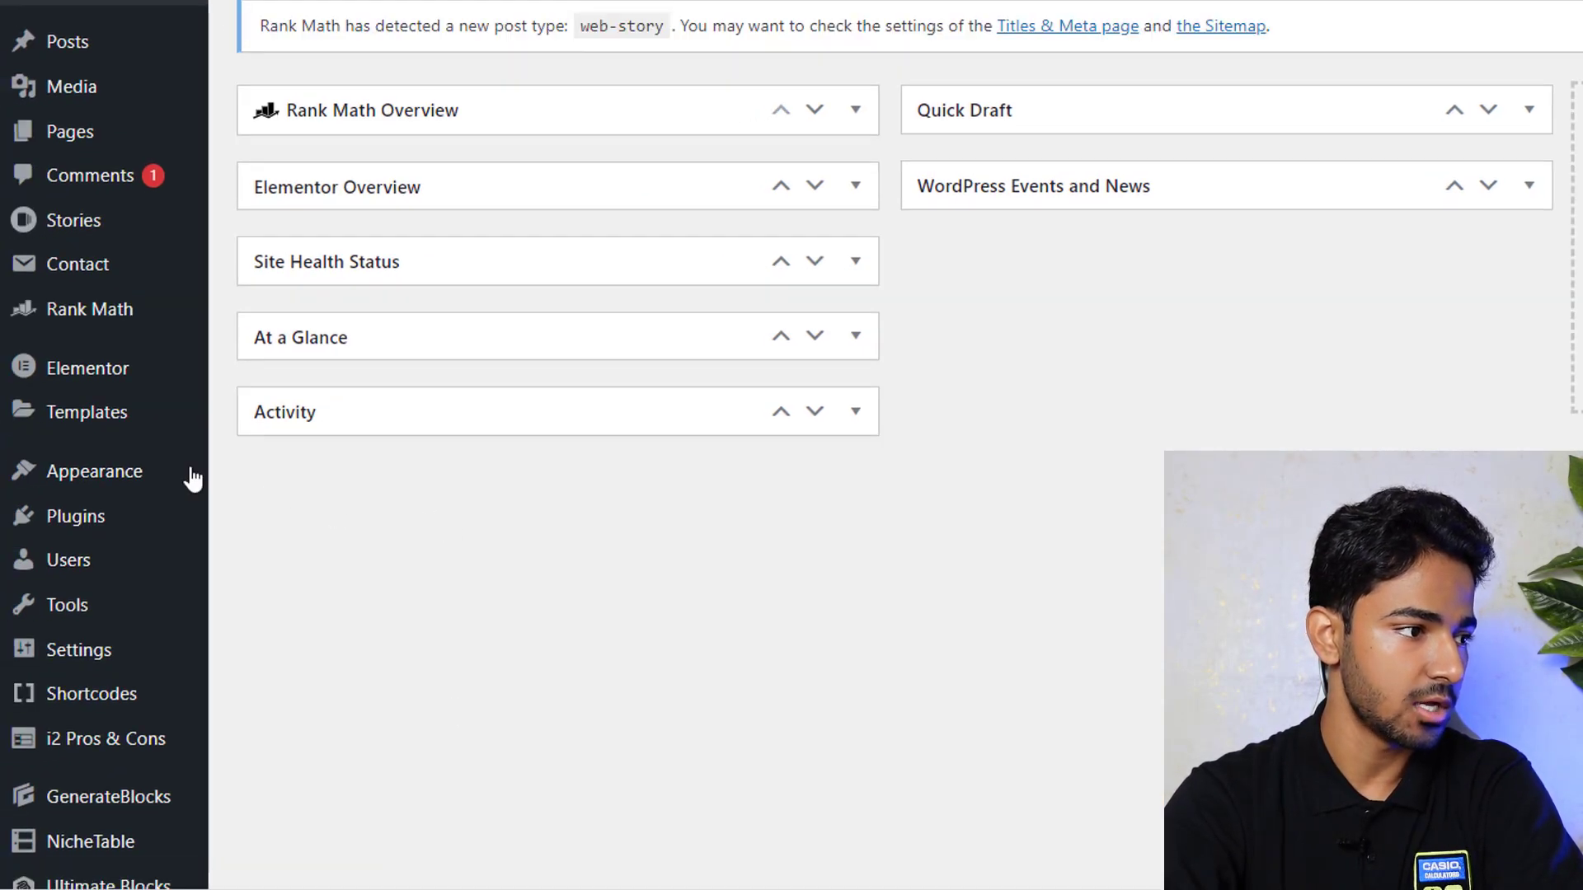
Step: Open the Stories settings from the WordPress dashboard and examine the Google Analytics tracking ID option
{"action": "left_click", "coordinate": [111, 237]}
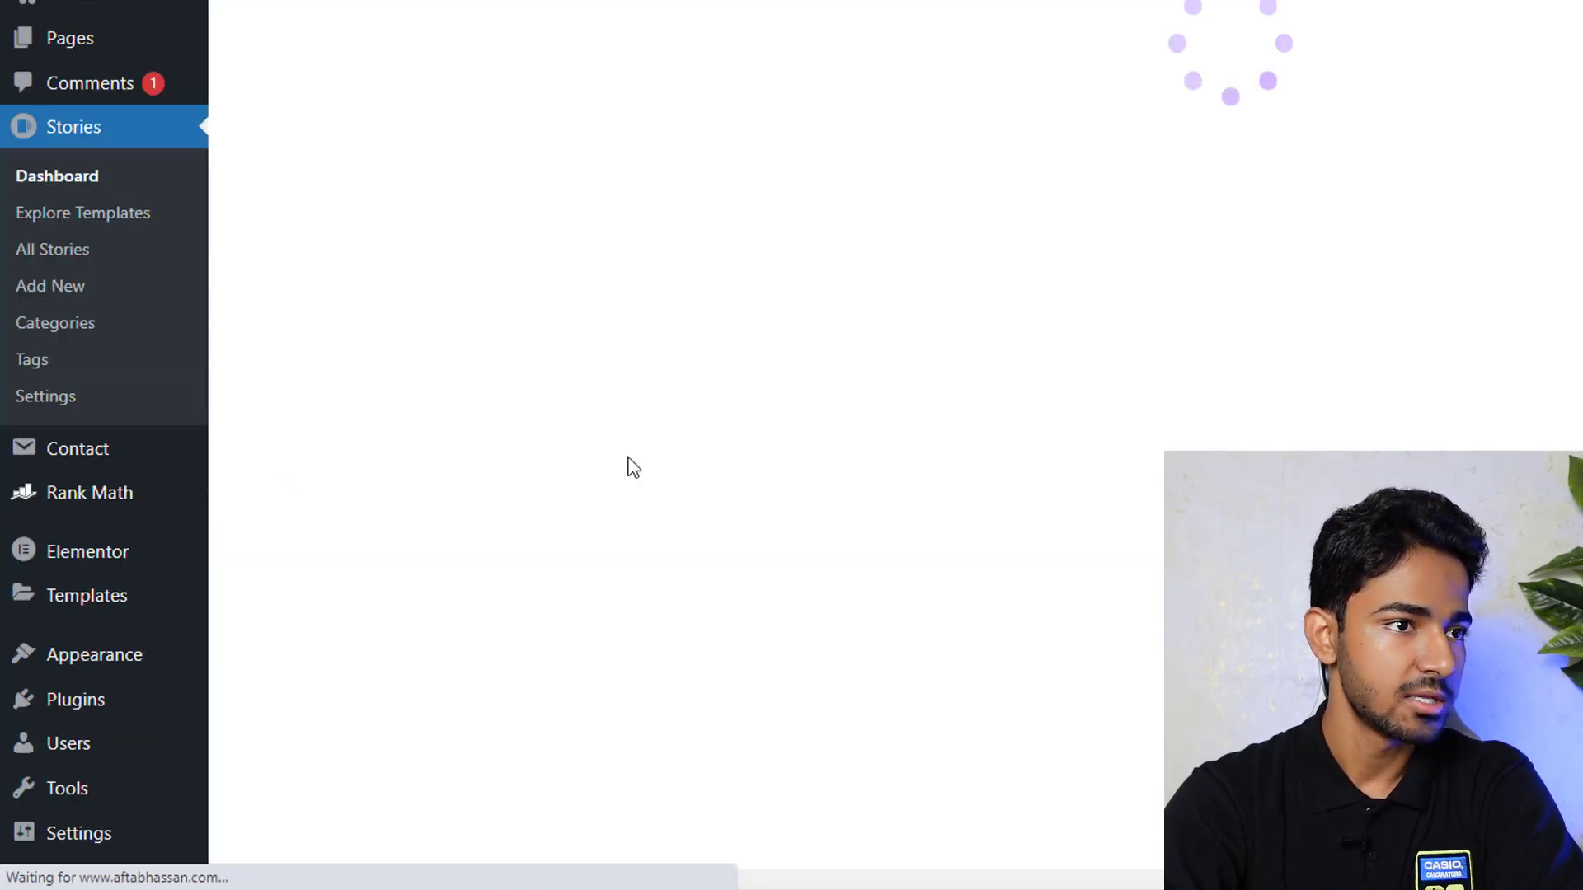
{"action": "left_click", "coordinate": [51, 396]}
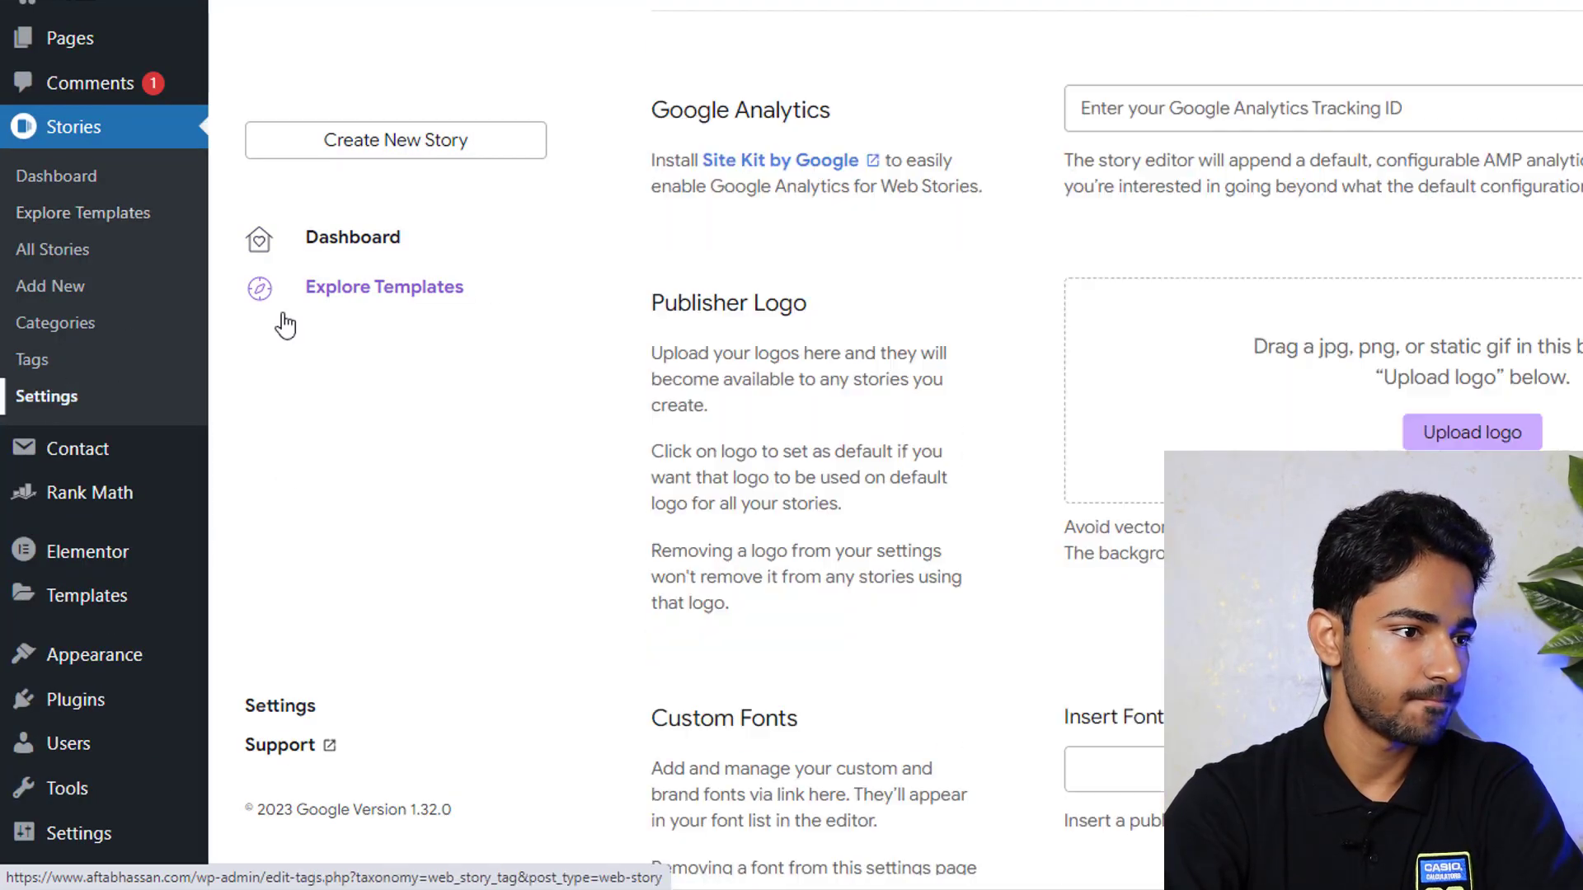
{"action": "left_click", "coordinate": [1492, 109]}
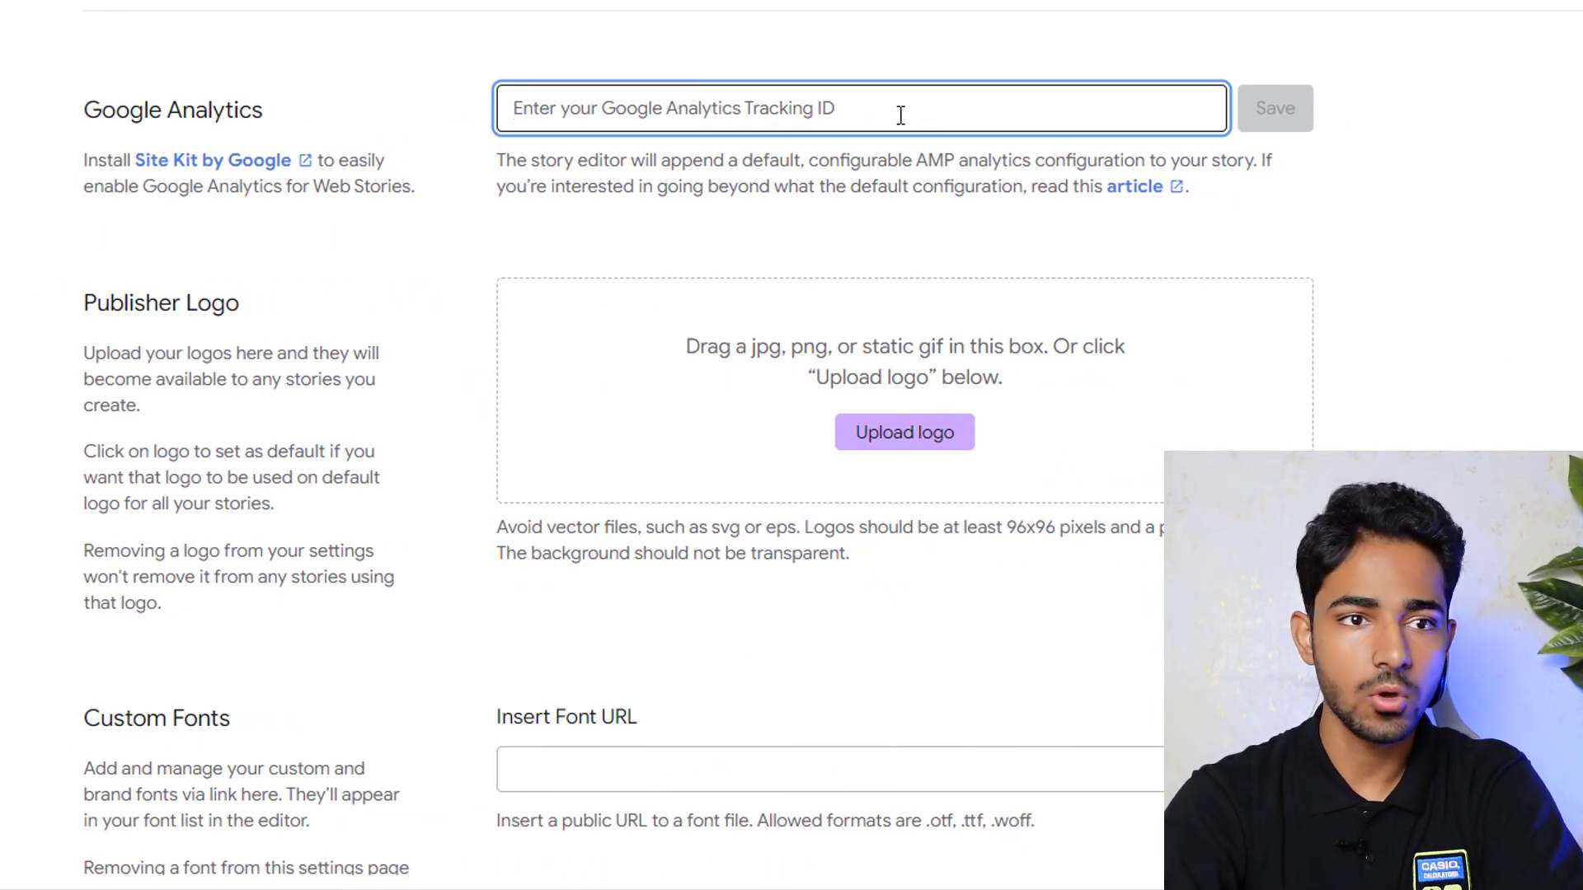
{"action": "left_click", "coordinate": [742, 42]}
{"action": "left_click", "coordinate": [782, 116]}
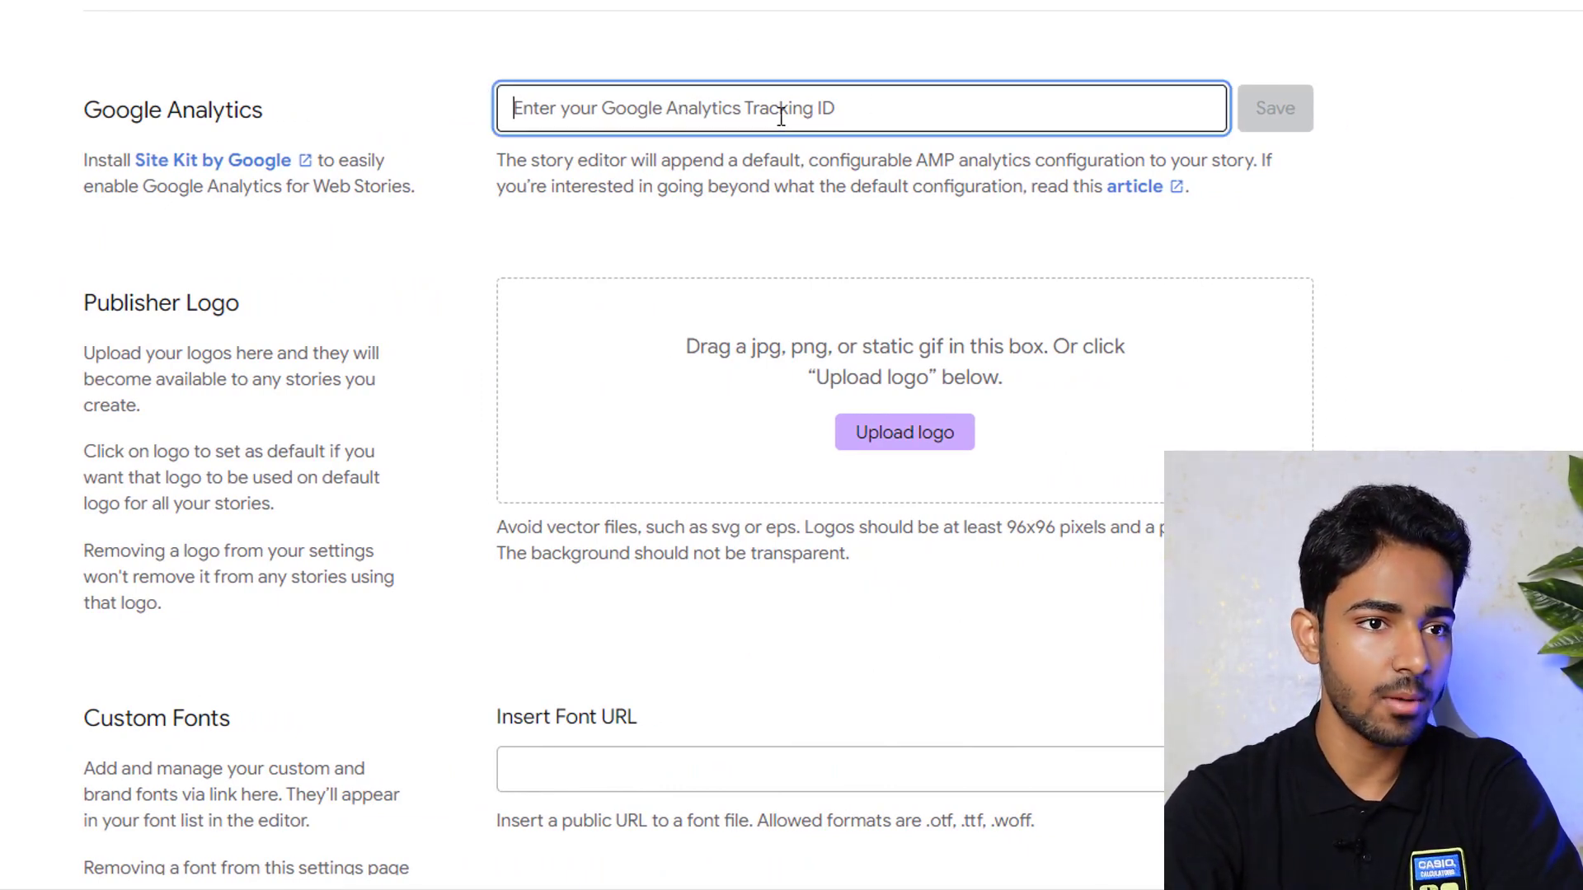
Step: Examine the publisher logo upload area and the custom font URL option in the Stories settings
{"action": "scroll", "coordinate": [954, 356], "scroll_direction": "down", "scroll_amount": 2}
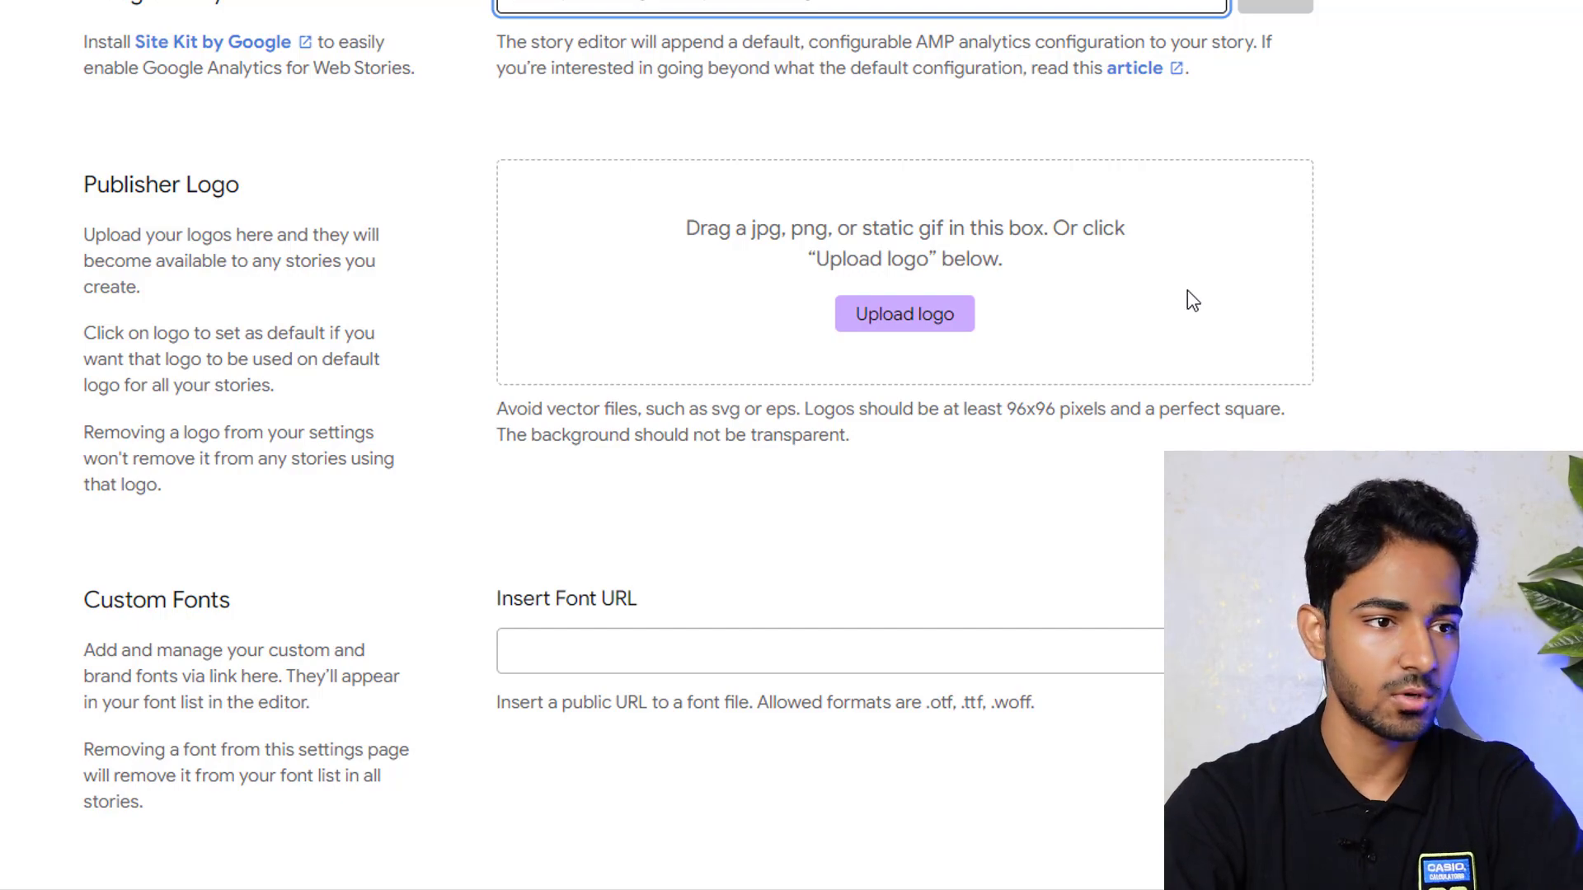
{"action": "scroll", "coordinate": [782, 341], "scroll_direction": "down", "scroll_amount": 3}
{"action": "scroll", "coordinate": [783, 342], "scroll_direction": "down", "scroll_amount": 3}
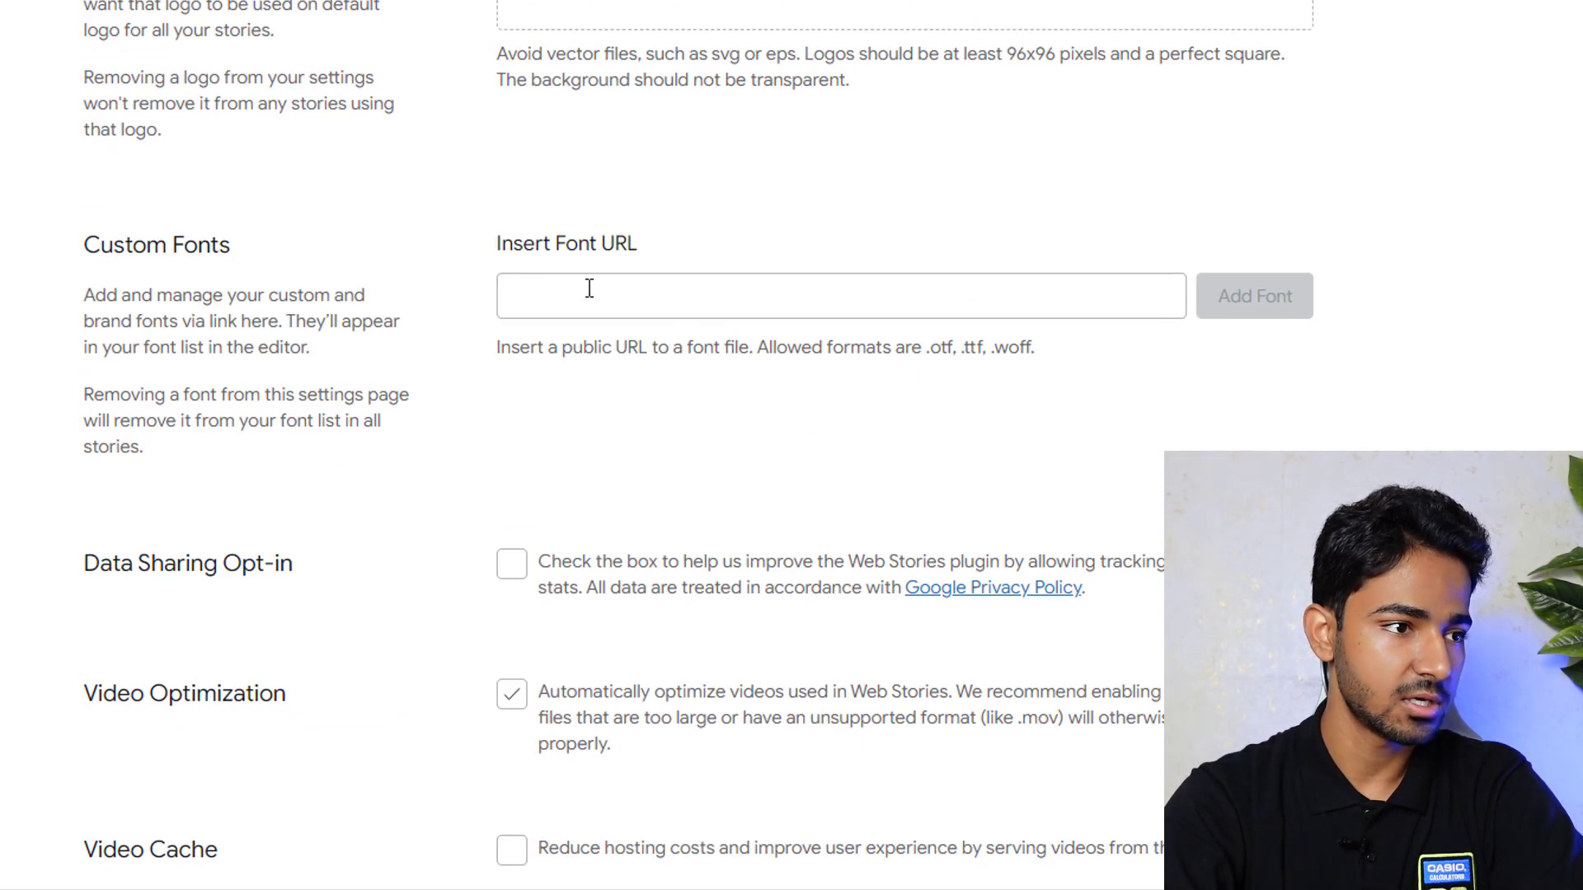
{"action": "left_click", "coordinate": [694, 297]}
{"action": "left_click", "coordinate": [799, 230]}
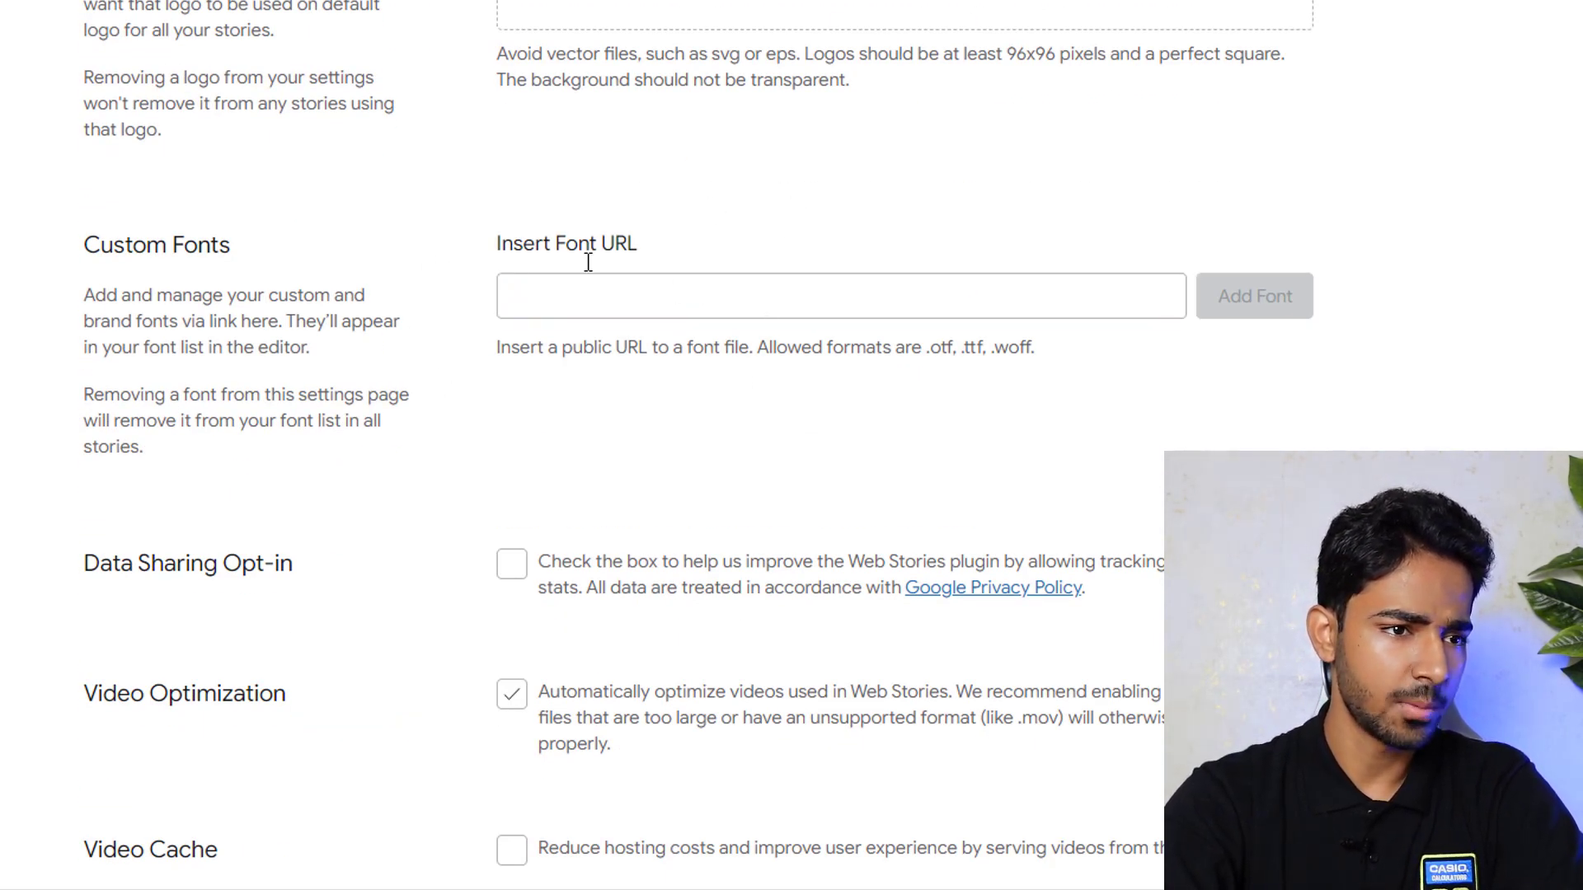
Step: Show the available monetization options, including Google AdSense and Google Ad Manager, in the Stories settings
{"action": "scroll", "coordinate": [908, 162], "scroll_direction": "down", "scroll_amount": 20}
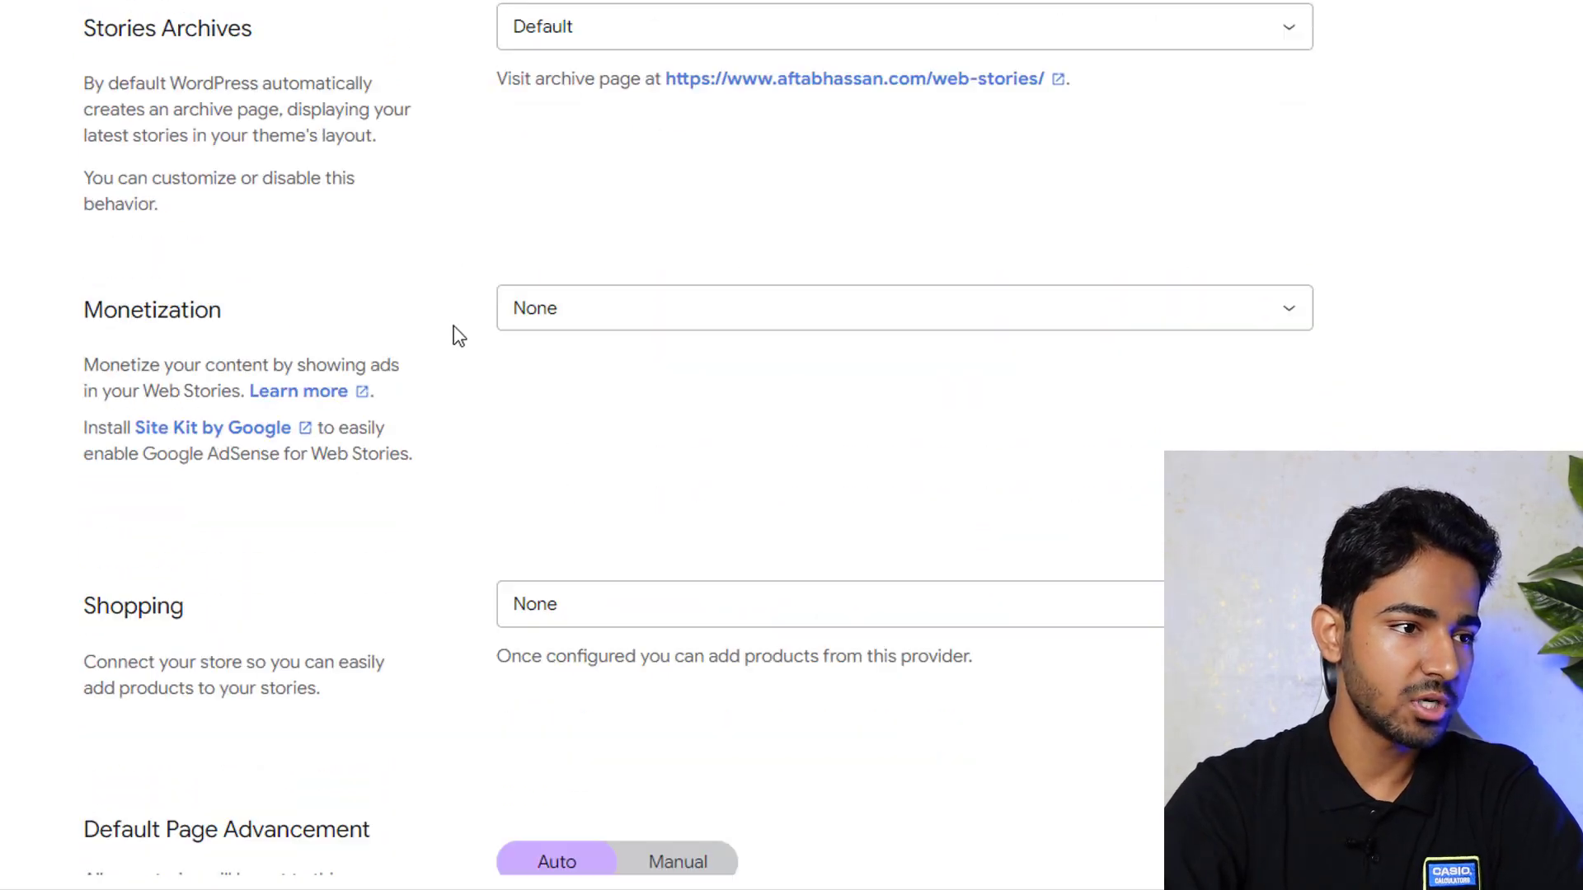
{"action": "left_click", "coordinate": [589, 93]}
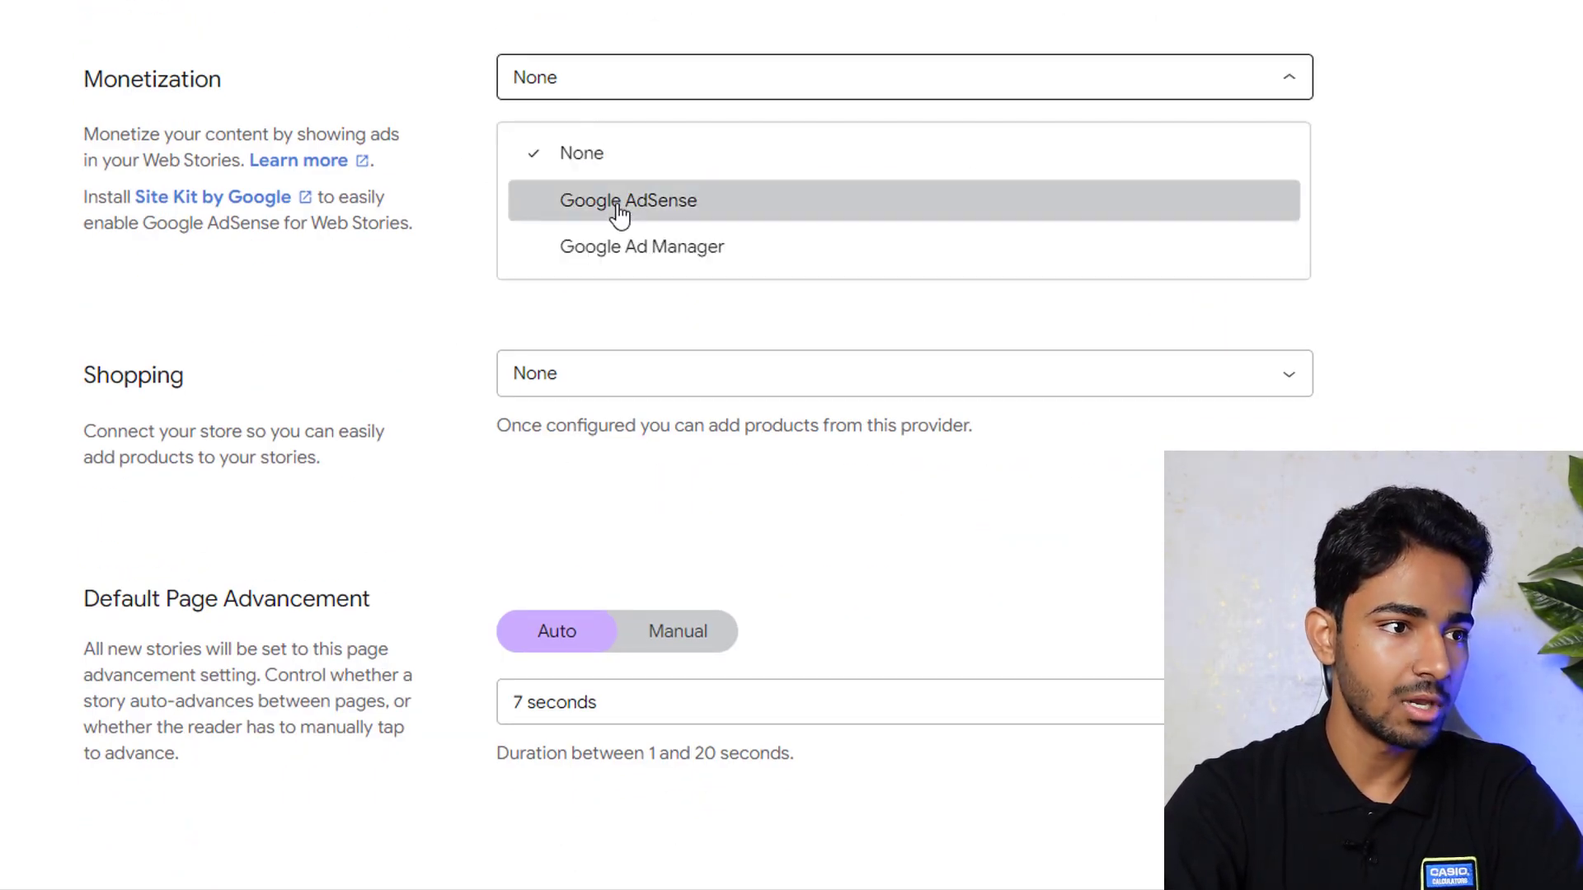
{"action": "key", "text": "Escape"}
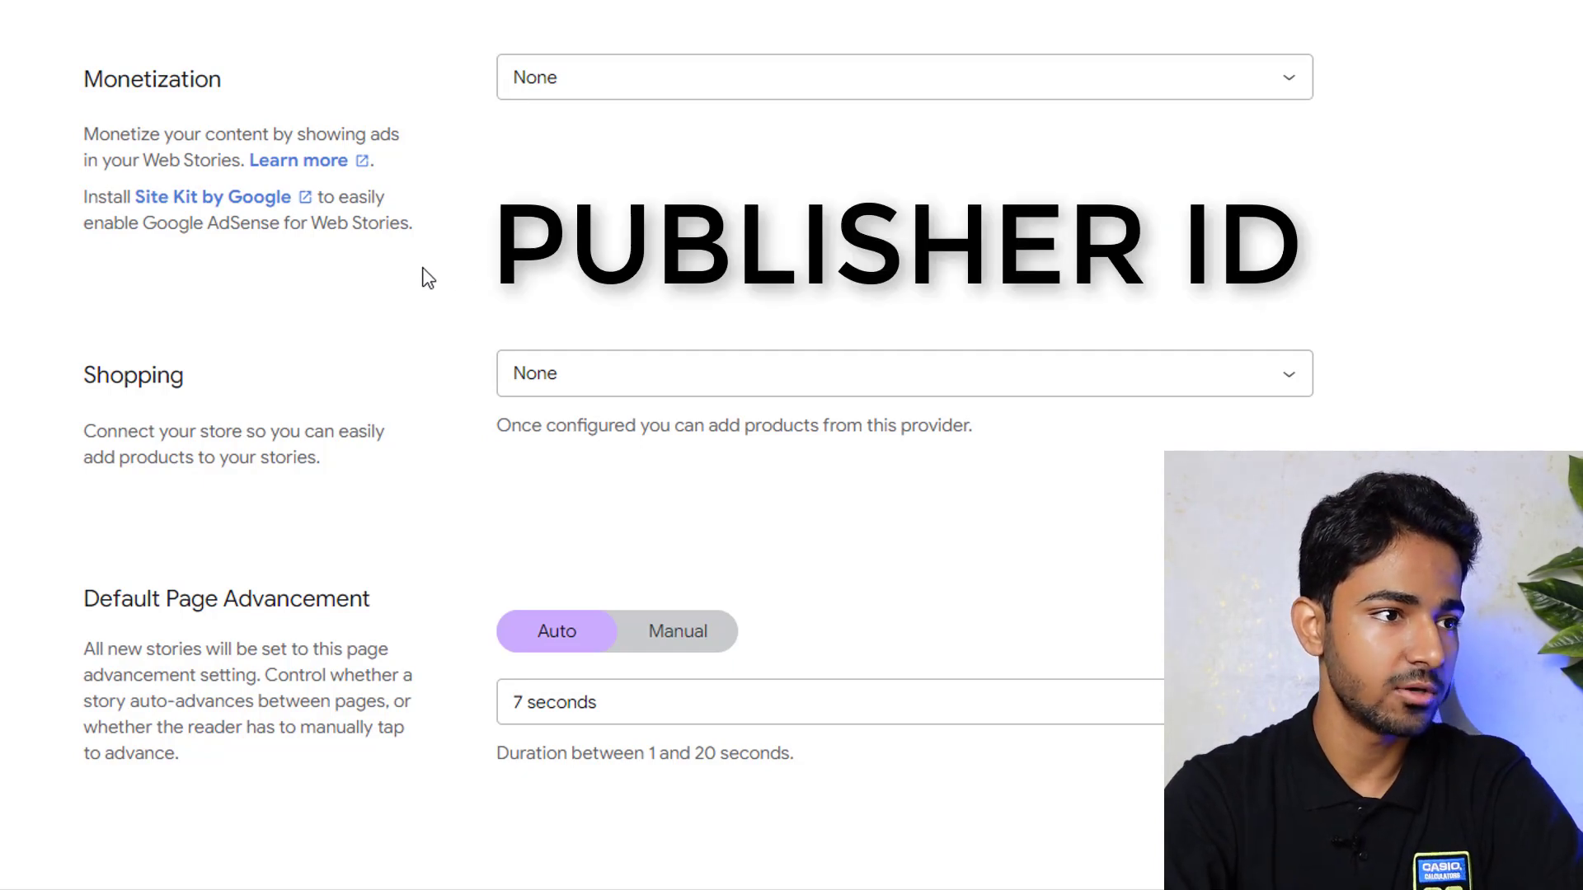
{"action": "left_click", "coordinate": [577, 77]}
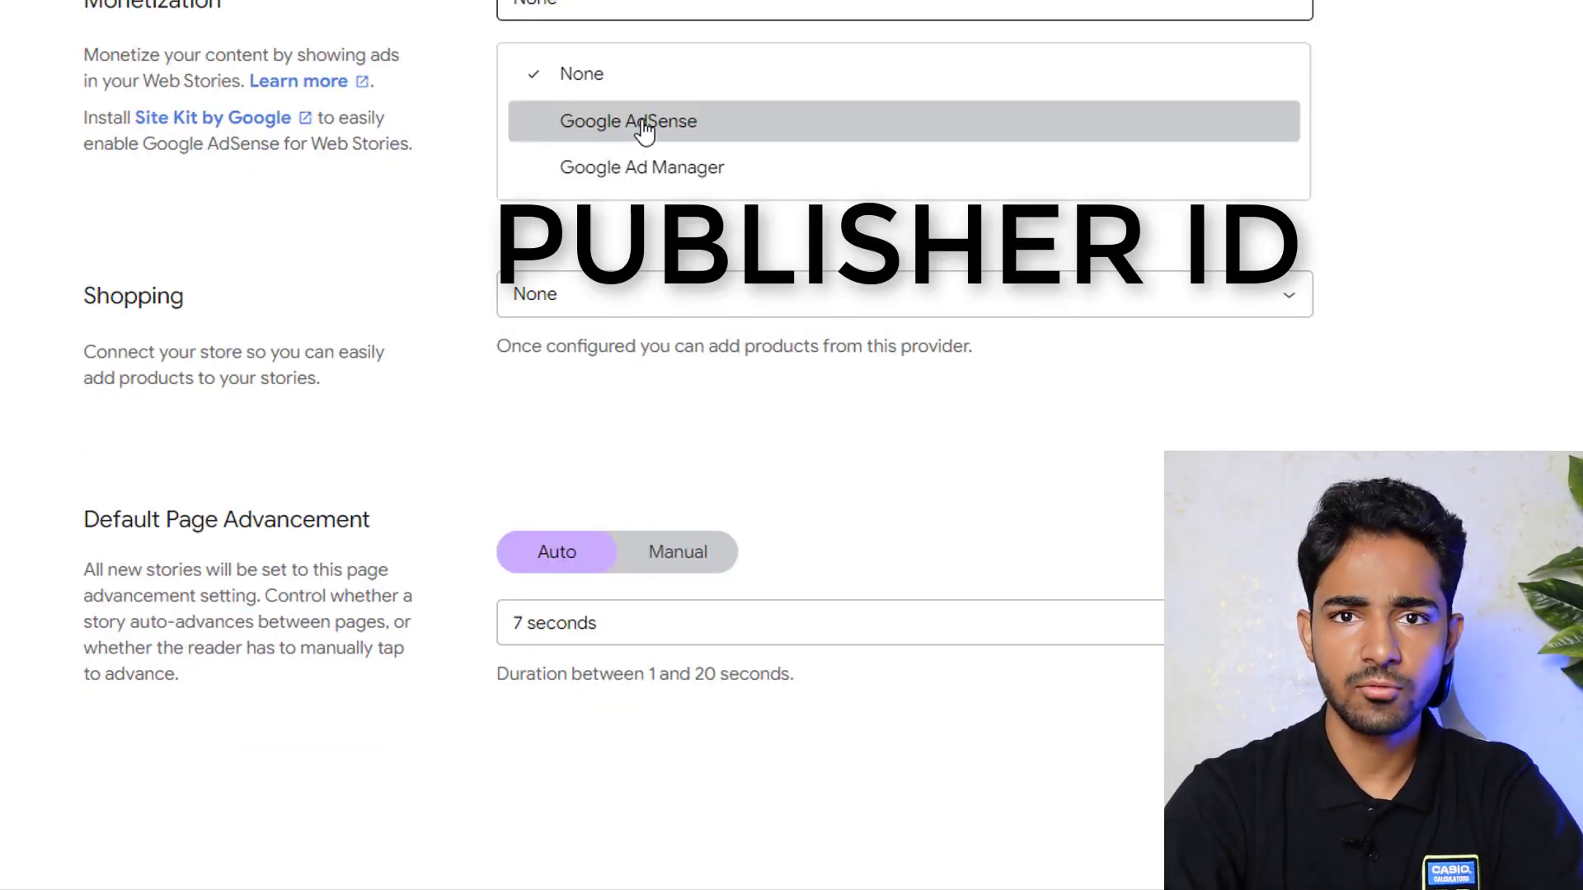